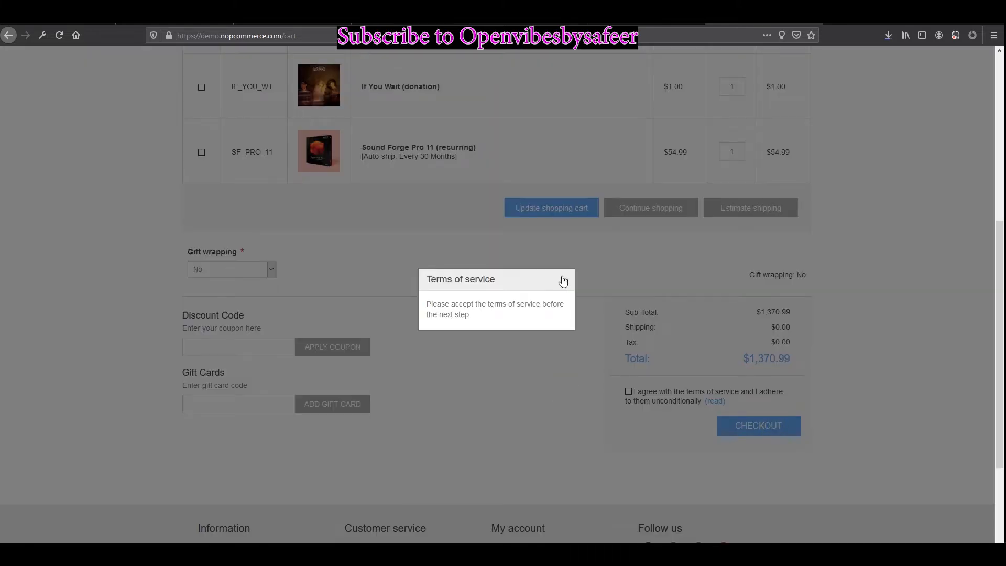
Step: Accept the terms of service and attempt checkout, which is refused for mixing standard and auto-ship items
{"action": "left_click", "coordinate": [561, 279]}
{"action": "left_click", "coordinate": [628, 391]}
{"action": "left_click", "coordinate": [733, 426]}
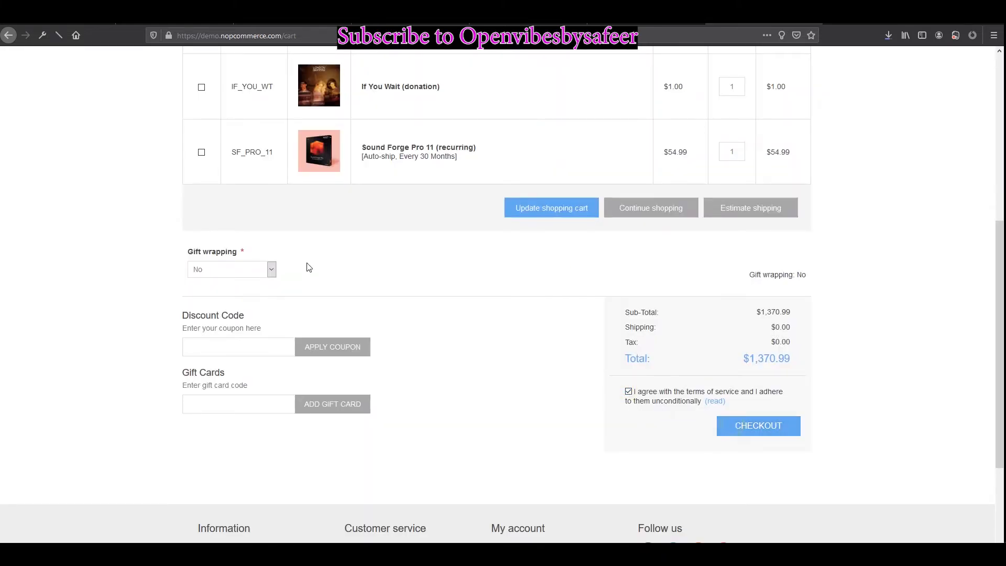
{"action": "scroll", "coordinate": [304, 260], "scroll_direction": "down", "scroll_amount": 7}
{"action": "scroll", "coordinate": [375, 297], "scroll_direction": "up", "scroll_amount": 4}
{"action": "scroll", "coordinate": [376, 297], "scroll_direction": "up", "scroll_amount": 1}
{"action": "scroll", "coordinate": [427, 211], "scroll_direction": "up", "scroll_amount": 2}
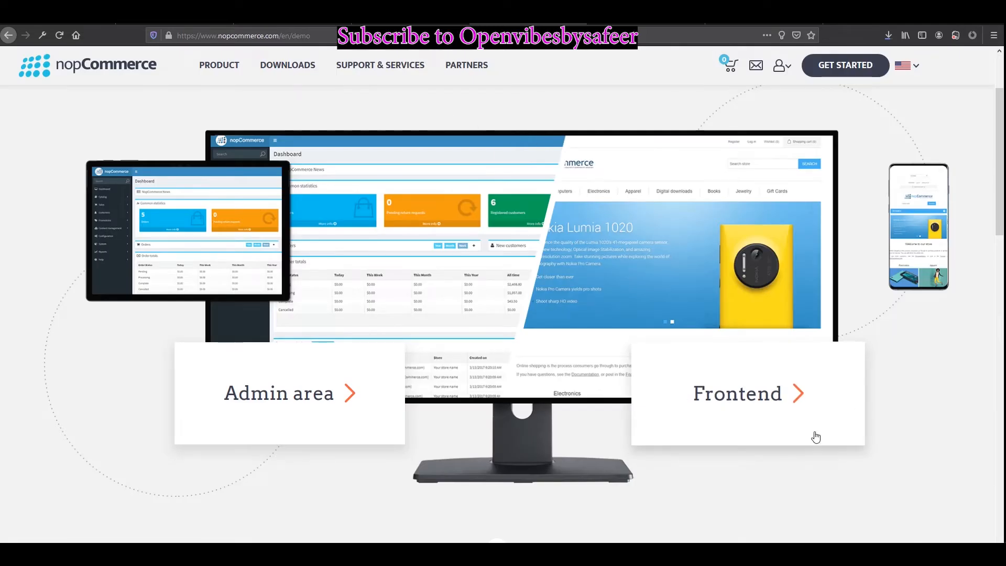
Step: Enter the Admin area demo and log in with the prefilled default admin credentials
{"action": "left_click", "coordinate": [280, 394]}
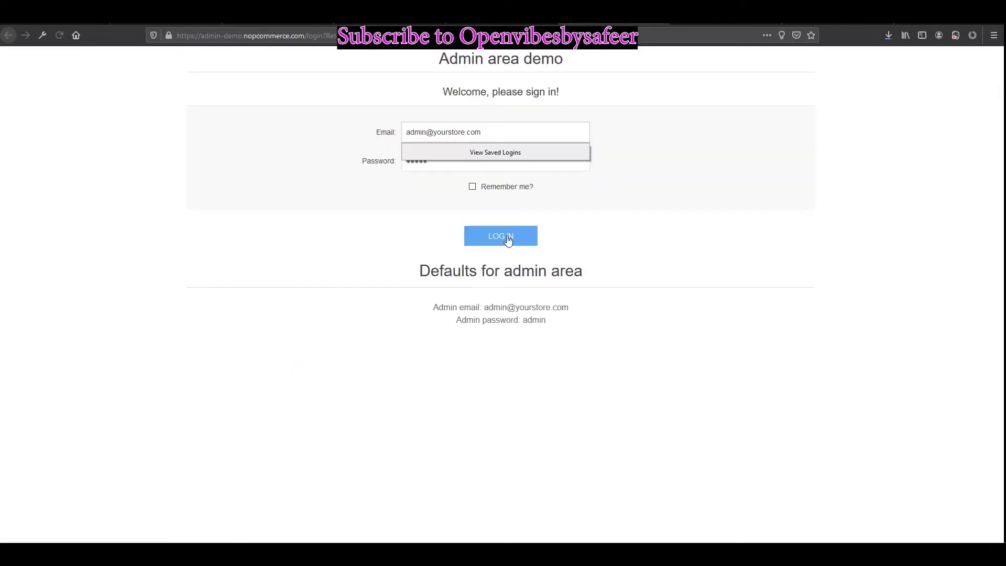
{"action": "left_click", "coordinate": [466, 239]}
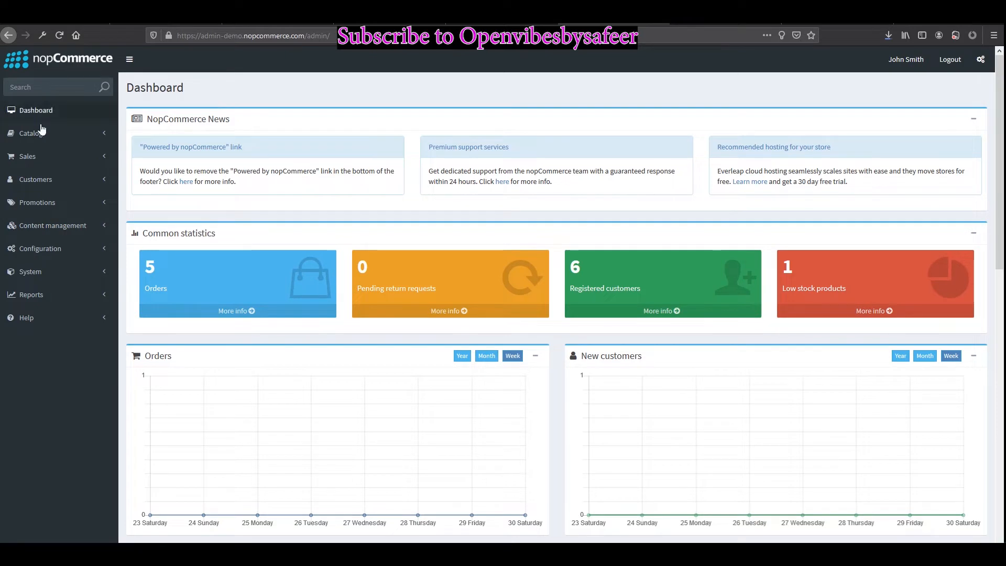
Step: Open Catalog > Products and scroll through the grid of SKUs, prices and stock quantities
{"action": "left_click", "coordinate": [30, 156]}
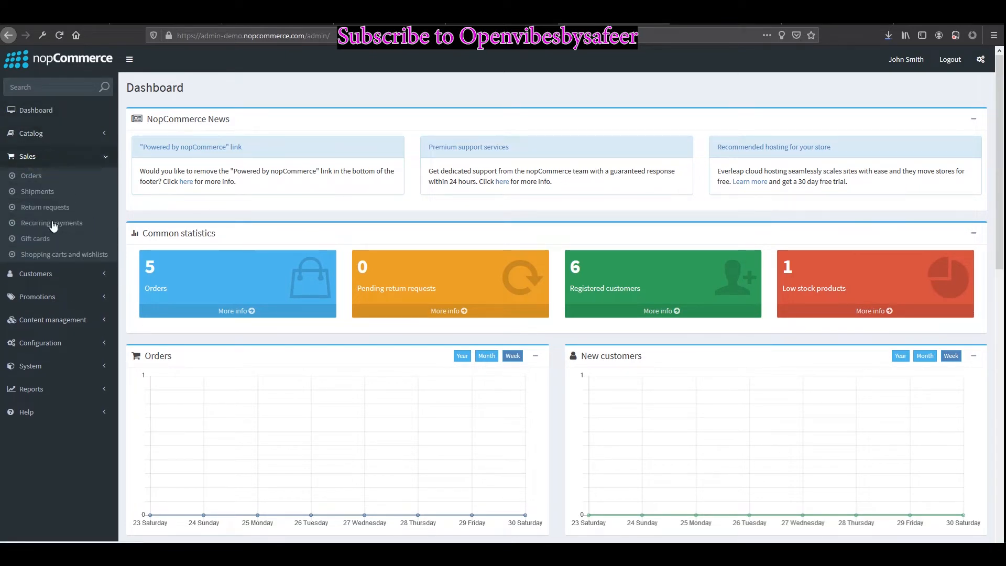
{"action": "left_click", "coordinate": [61, 134]}
{"action": "left_click", "coordinate": [33, 155]}
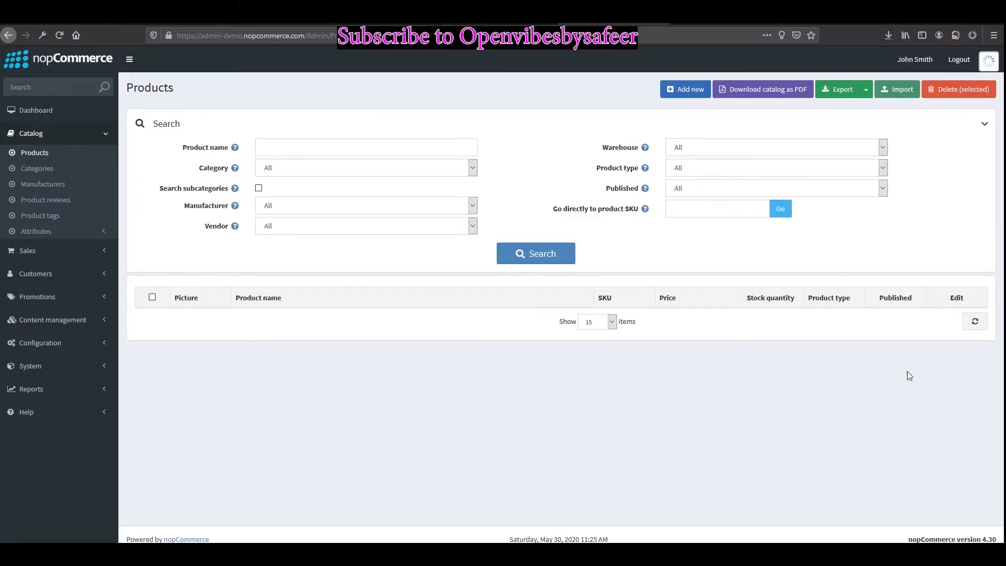
{"action": "scroll", "coordinate": [489, 269], "scroll_direction": "down", "scroll_amount": 3}
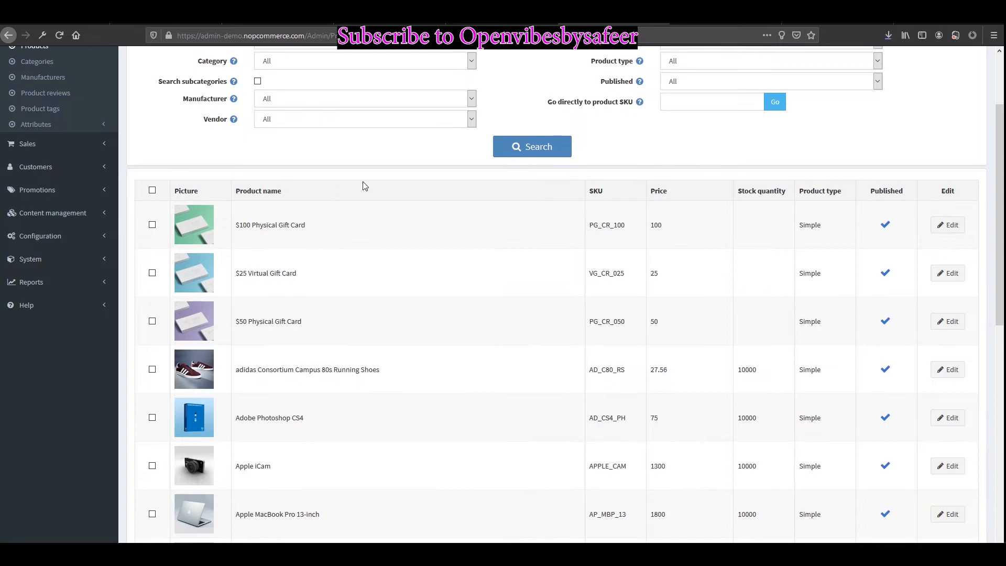
{"action": "scroll", "coordinate": [346, 315], "scroll_direction": "down", "scroll_amount": 2}
{"action": "scroll", "coordinate": [577, 304], "scroll_direction": "down", "scroll_amount": 3}
{"action": "scroll", "coordinate": [636, 325], "scroll_direction": "down", "scroll_amount": 2}
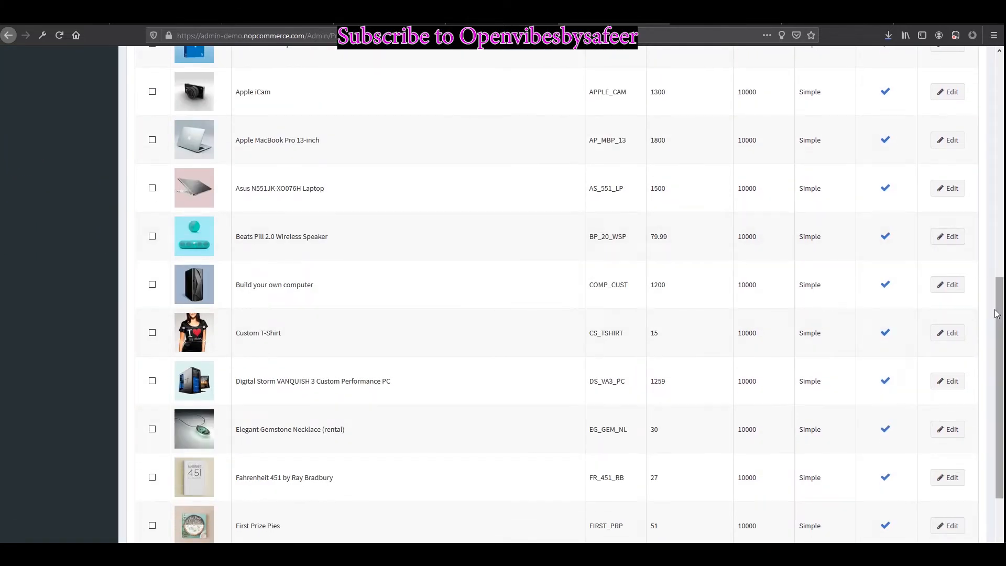
{"action": "scroll", "coordinate": [571, 295], "scroll_direction": "down", "scroll_amount": 2}
{"action": "key", "text": "Home"}
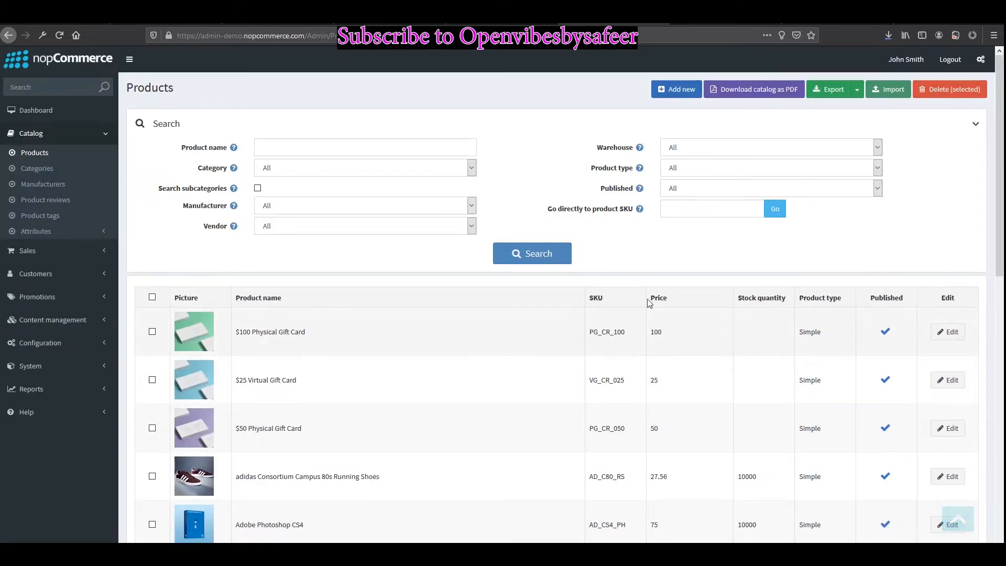
Step: Start a new product named 'wef' with short description 'sdf' and full description 'sdfsdf'
{"action": "left_click", "coordinate": [679, 88]}
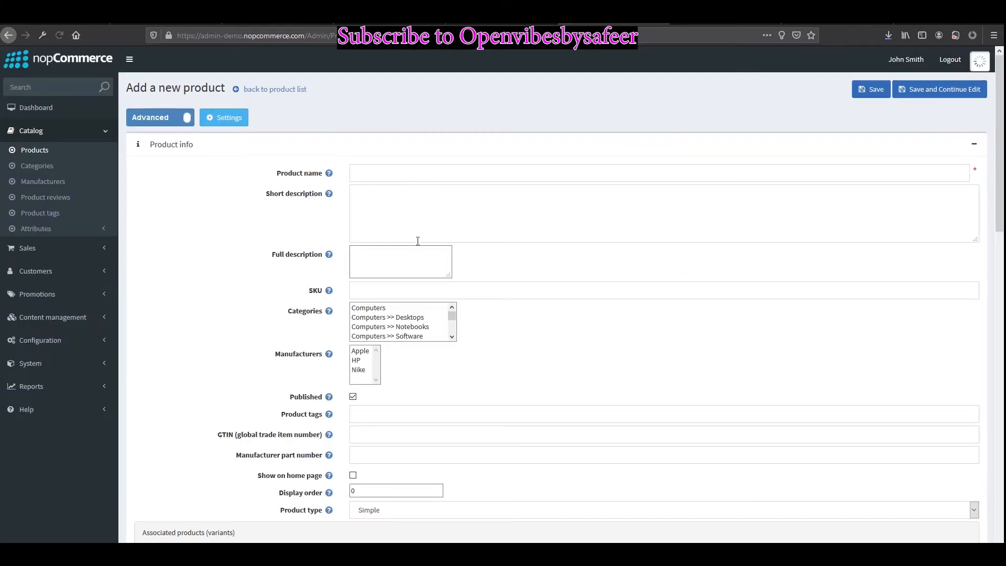
{"action": "left_click", "coordinate": [377, 171]}
{"action": "type", "text": "wef"}
{"action": "left_click", "coordinate": [364, 233]}
{"action": "type", "text": "sdf"}
{"action": "left_click", "coordinate": [433, 330]}
{"action": "type", "text": "sdfsdf"}
Step: Expand and collapse the Price, Shipping, Inventory and Downloadable product panels
{"action": "scroll", "coordinate": [418, 393], "scroll_direction": "down", "scroll_amount": 4}
{"action": "scroll", "coordinate": [420, 371], "scroll_direction": "down", "scroll_amount": 7}
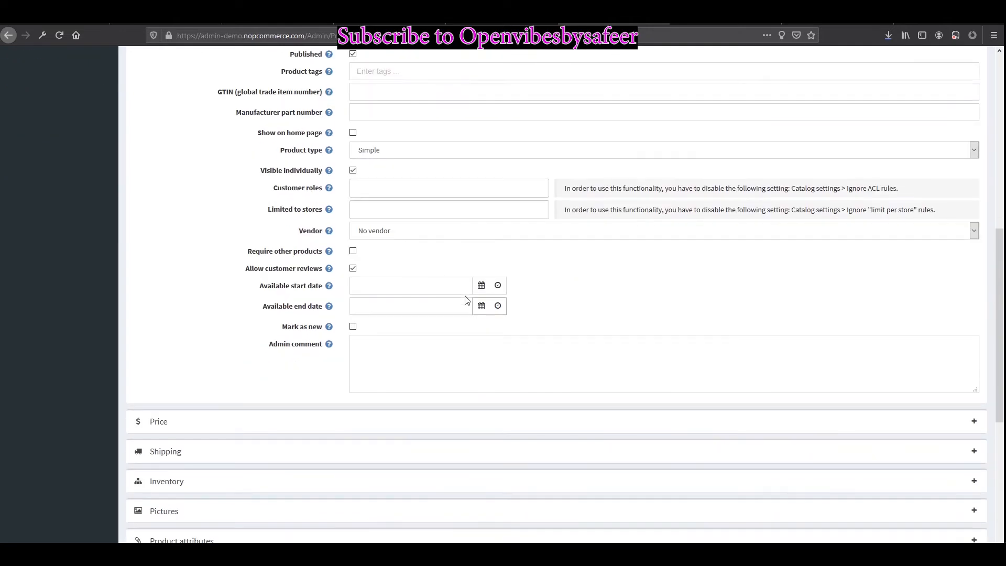
{"action": "left_click", "coordinate": [189, 265]}
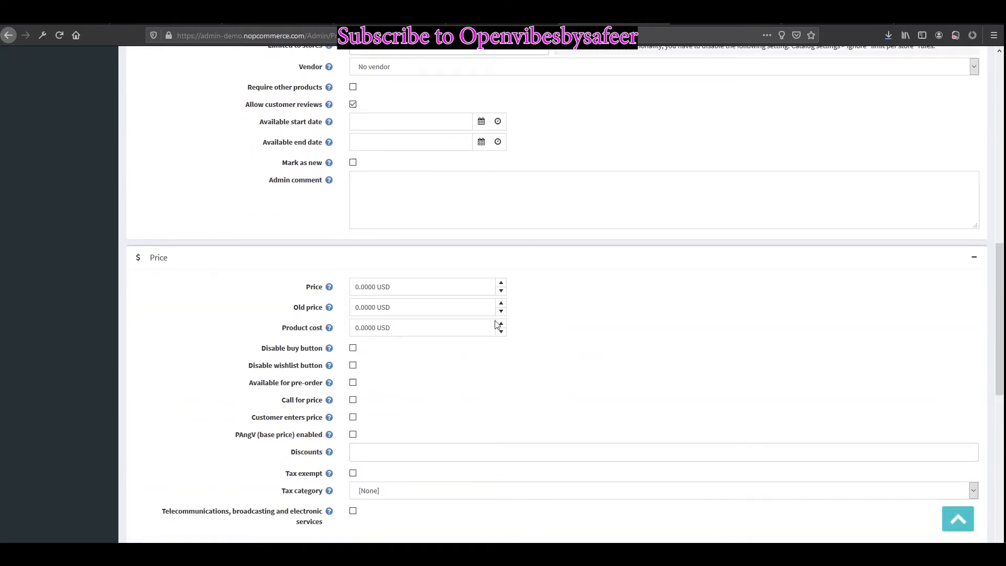
{"action": "scroll", "coordinate": [495, 326], "scroll_direction": "down", "scroll_amount": 5}
{"action": "scroll", "coordinate": [387, 303], "scroll_direction": "up", "scroll_amount": 3}
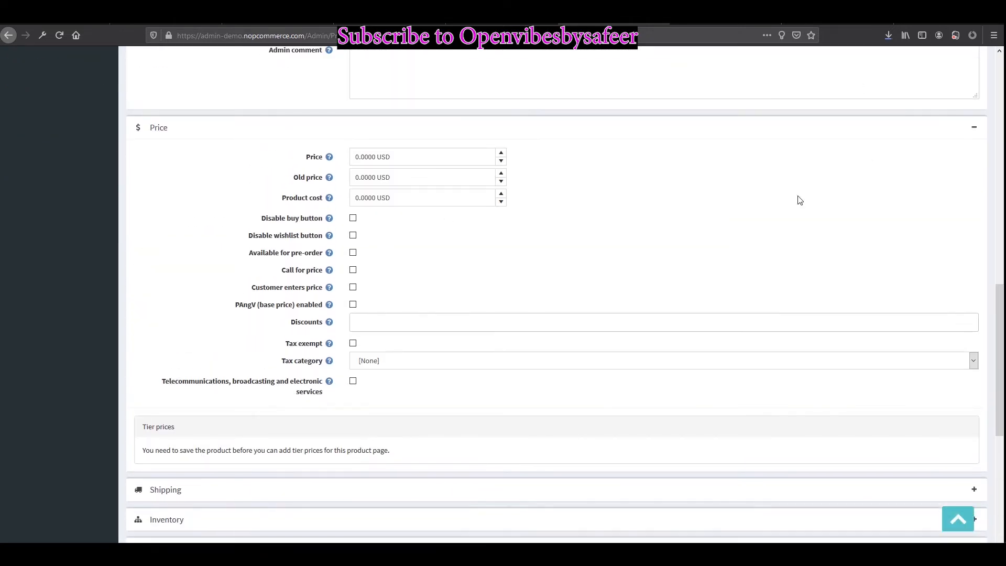
{"action": "left_click", "coordinate": [978, 128]}
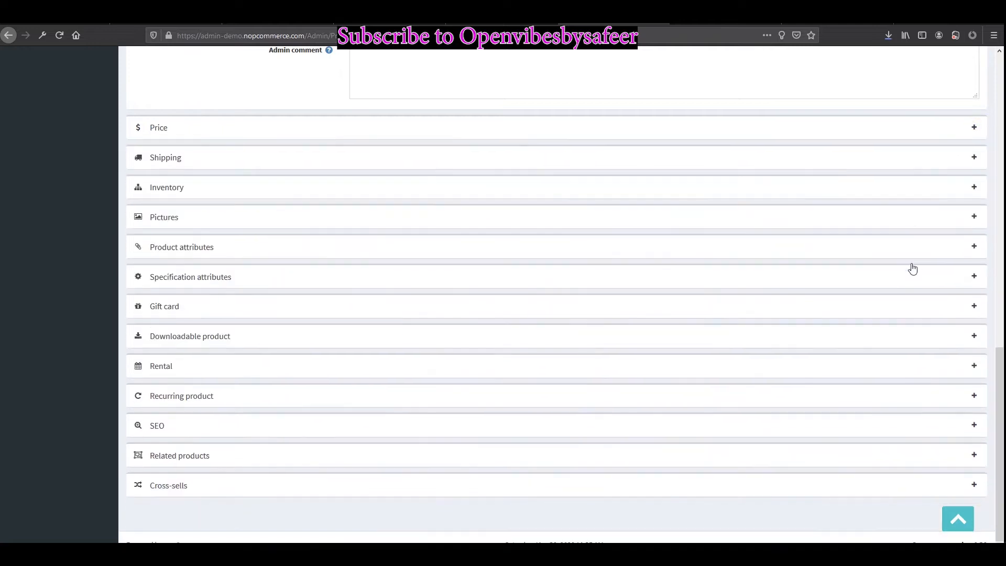
{"action": "left_click", "coordinate": [974, 159]}
{"action": "left_click", "coordinate": [974, 158]}
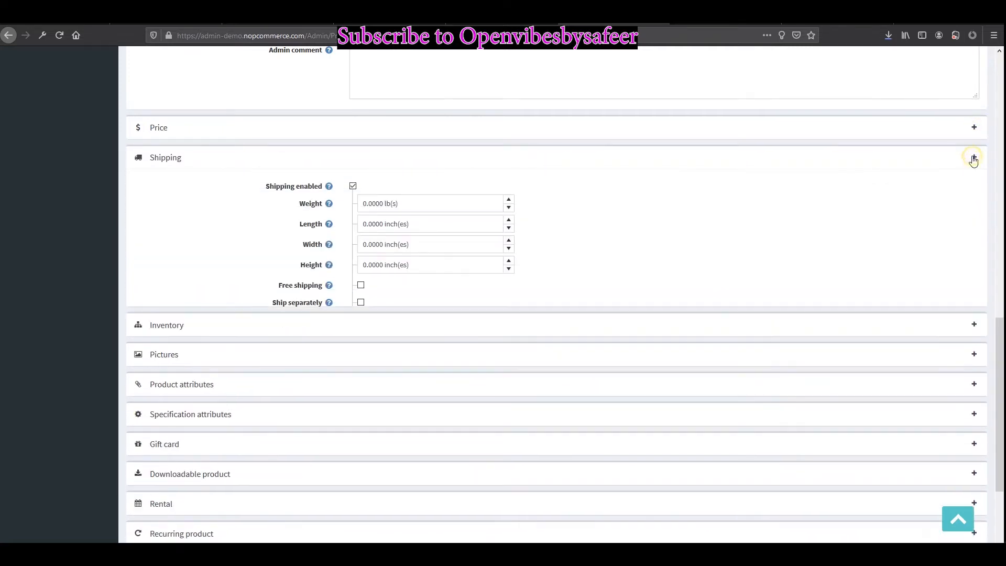
{"action": "left_click", "coordinate": [974, 188]}
{"action": "left_click", "coordinate": [972, 189]}
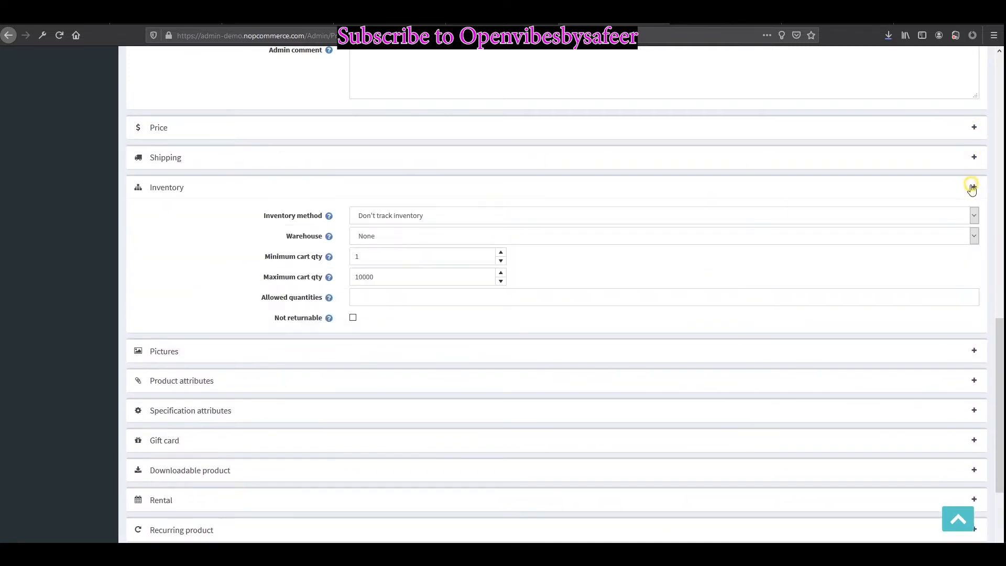
{"action": "left_click", "coordinate": [219, 336]}
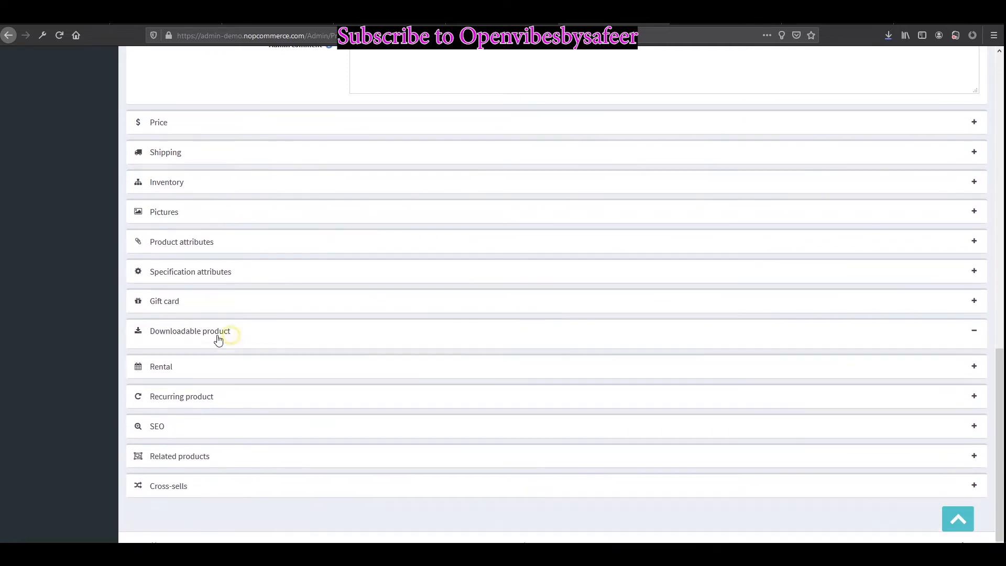
{"action": "left_click", "coordinate": [234, 338]}
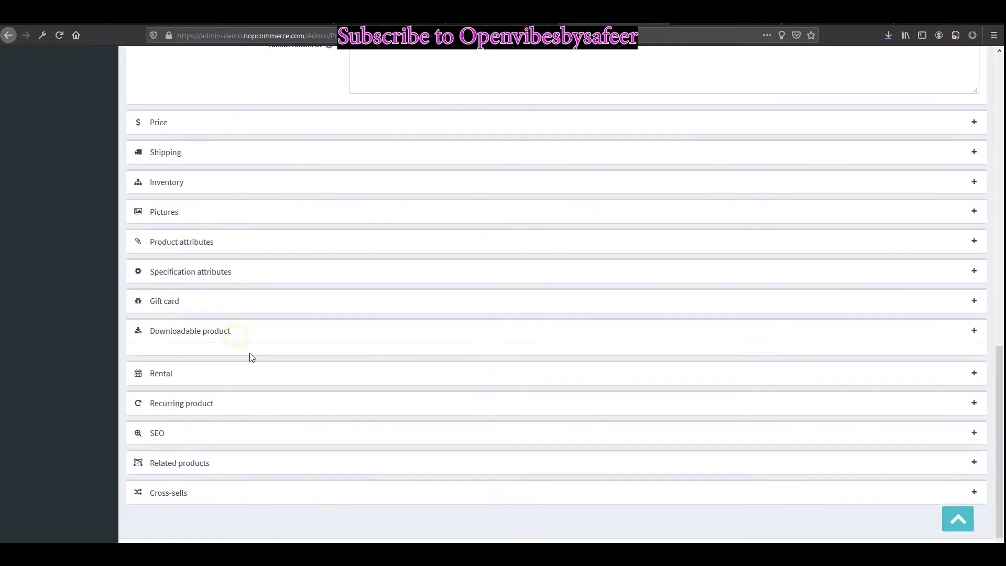
Step: Expand the SEO and Related products sections, then return to the product list unsaved
{"action": "left_click", "coordinate": [251, 423]}
{"action": "scroll", "coordinate": [365, 401], "scroll_direction": "down", "scroll_amount": 3}
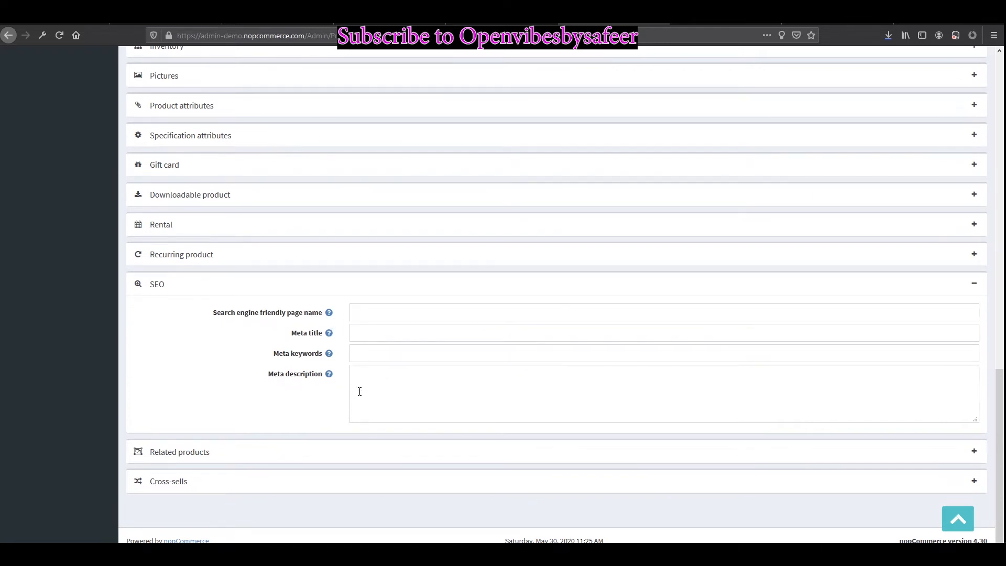
{"action": "left_click", "coordinate": [288, 450]}
{"action": "scroll", "coordinate": [653, 310], "scroll_direction": "down", "scroll_amount": 1}
{"action": "scroll", "coordinate": [560, 325], "scroll_direction": "up", "scroll_amount": 6}
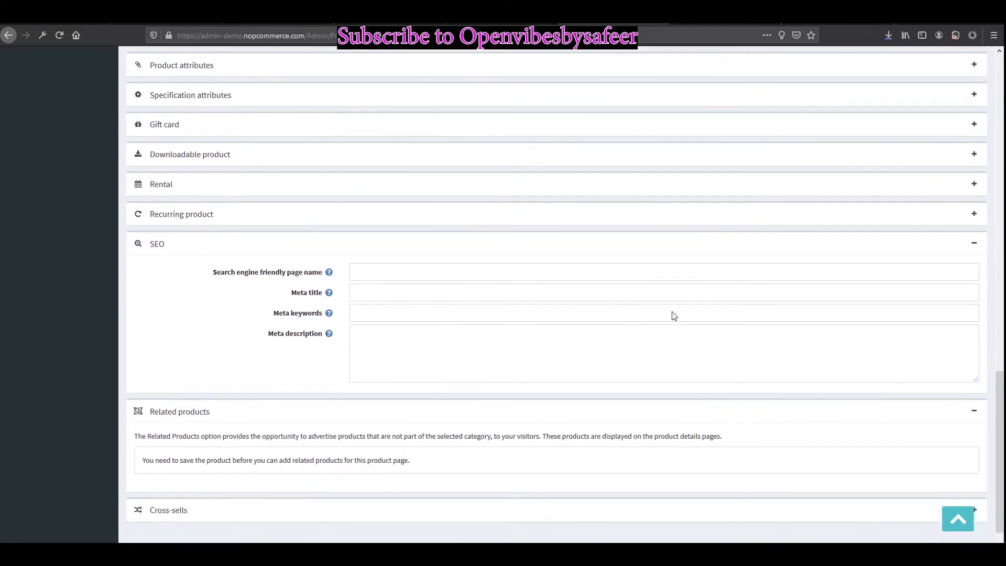
{"action": "scroll", "coordinate": [561, 325], "scroll_direction": "up", "scroll_amount": 10}
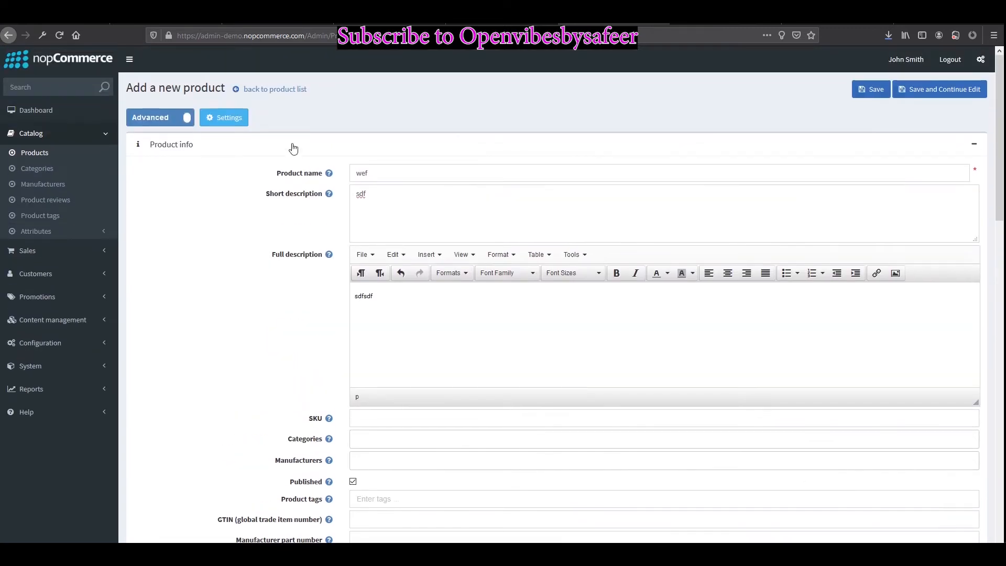
{"action": "left_click", "coordinate": [286, 93]}
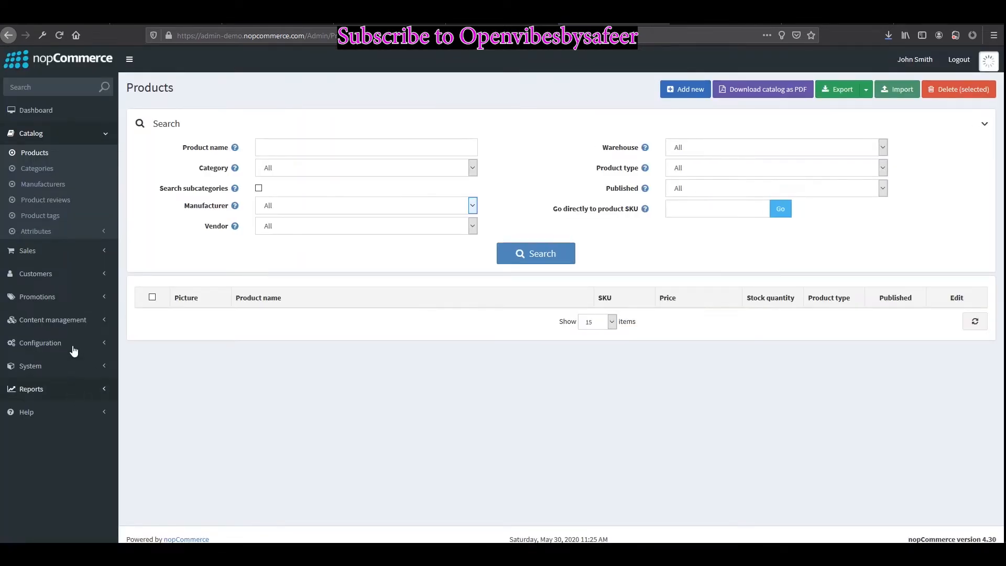
Step: Publish the Indian Rupee currency, then return to the dashboard and expand the Sales section
{"action": "left_click", "coordinate": [74, 348]}
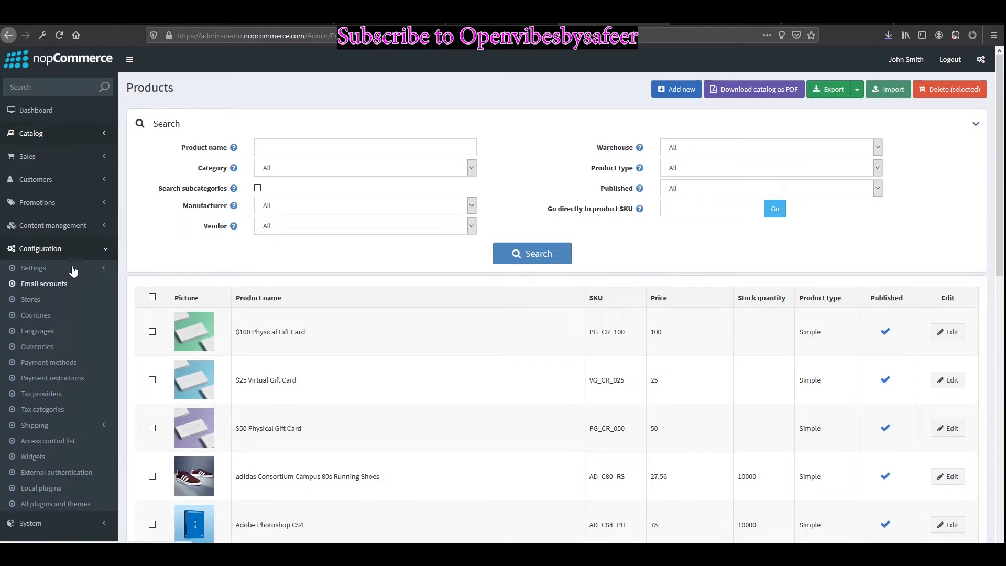
{"action": "left_click", "coordinate": [45, 347]}
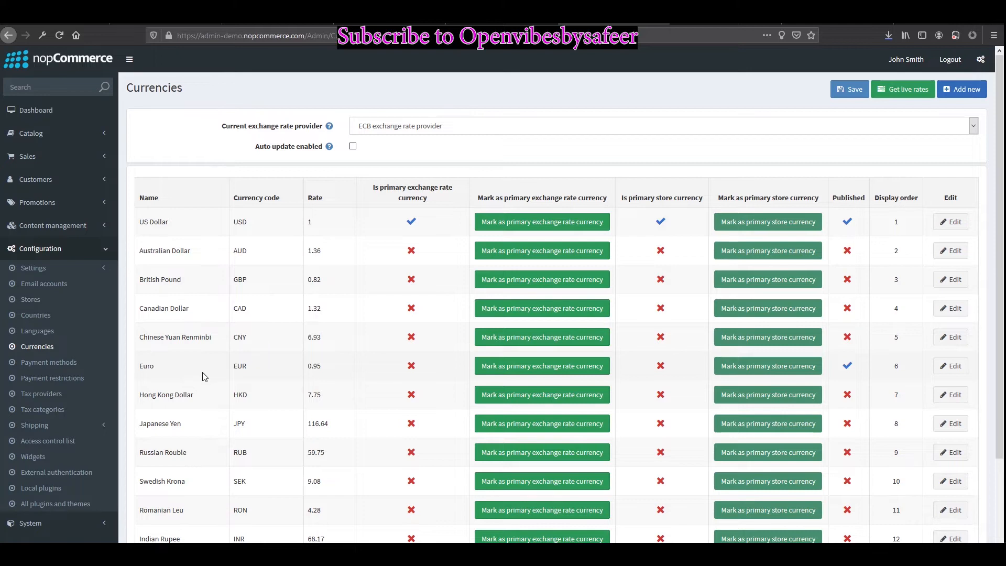
{"action": "scroll", "coordinate": [530, 353], "scroll_direction": "down", "scroll_amount": 3}
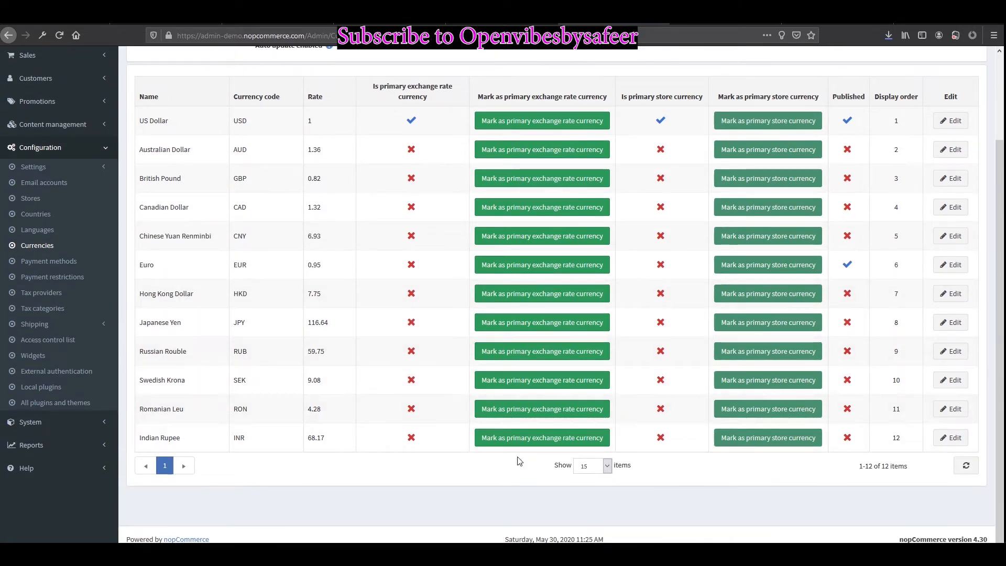
{"action": "left_click", "coordinate": [951, 438]}
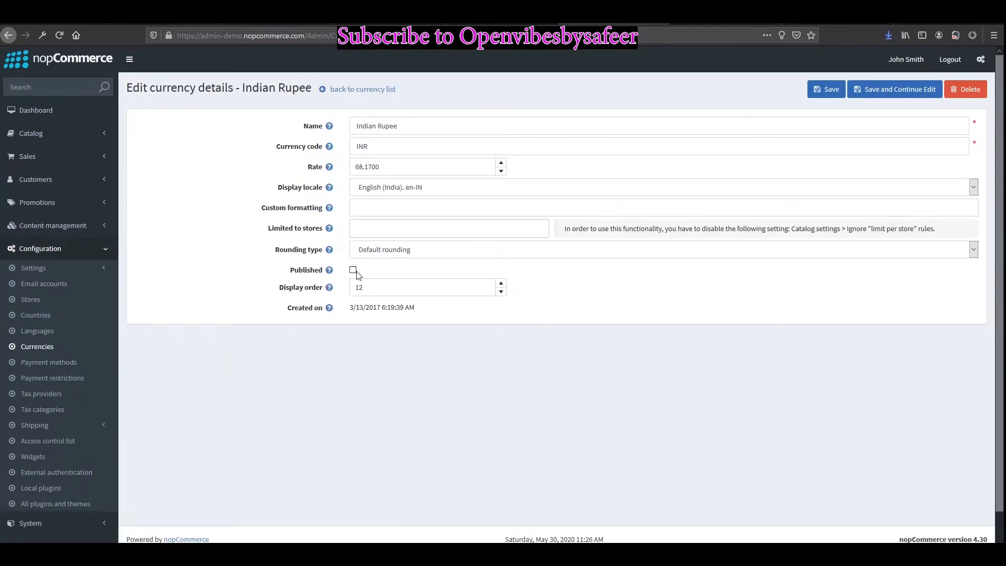
{"action": "left_click", "coordinate": [354, 271]}
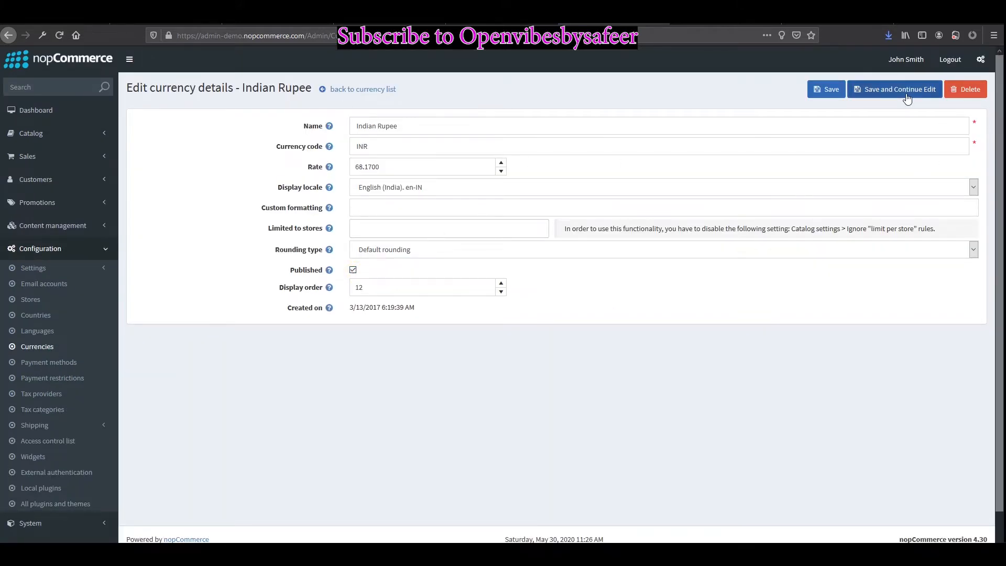
{"action": "left_click", "coordinate": [820, 94]}
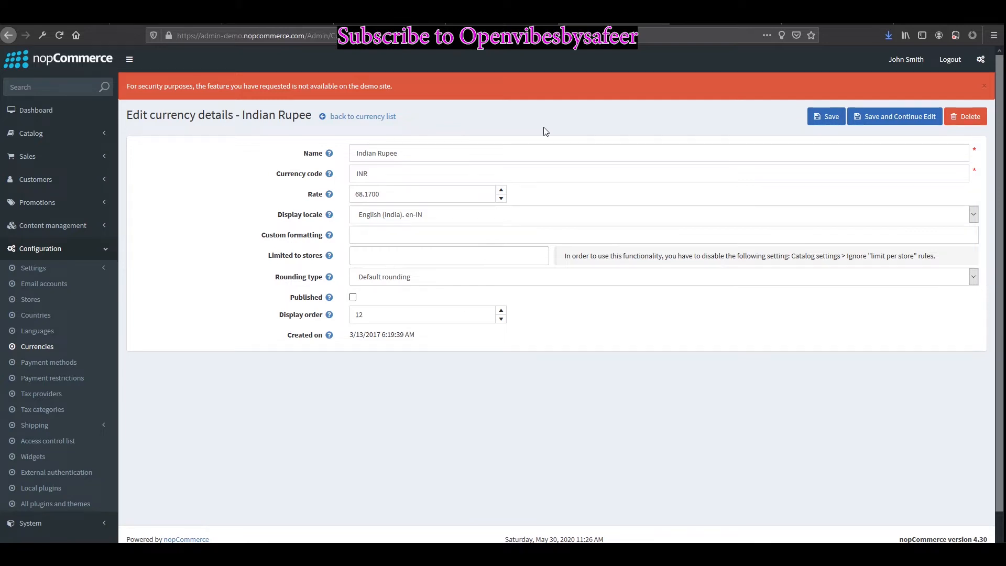
{"action": "left_click", "coordinate": [50, 109]}
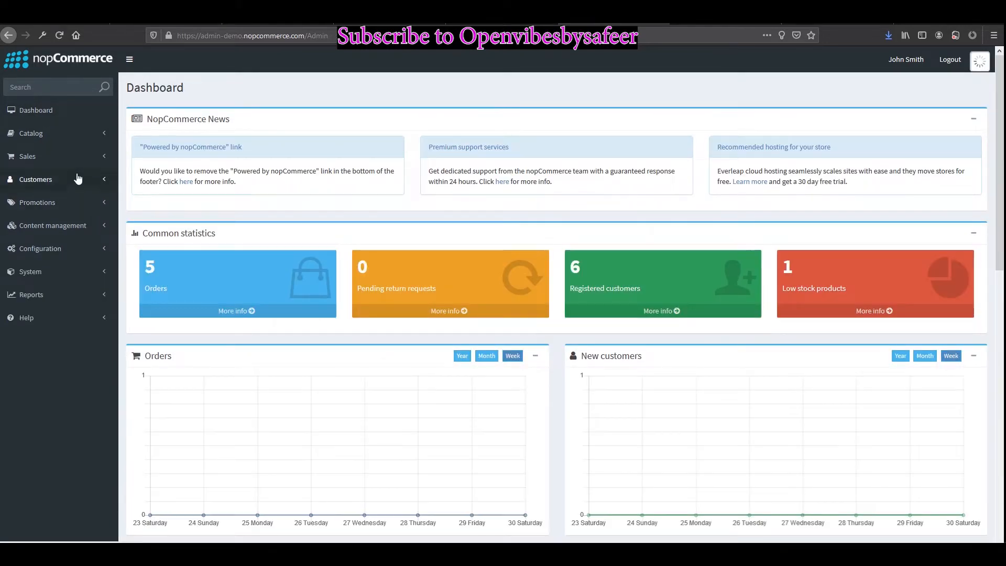
{"action": "left_click", "coordinate": [73, 160]}
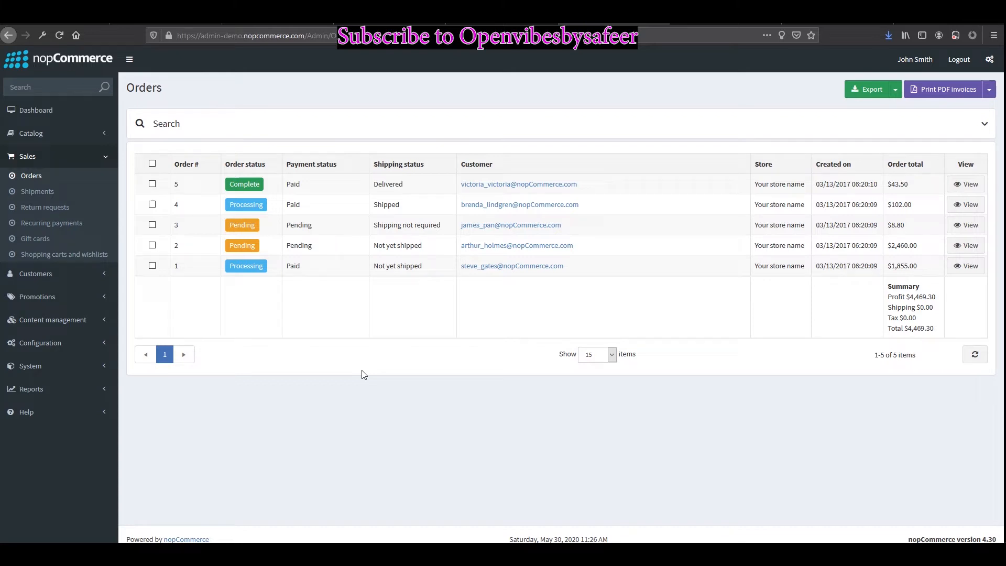
Step: Search Google for 'nopcommerce' and open the official nopCommerce website
{"action": "left_click", "coordinate": [454, 232]}
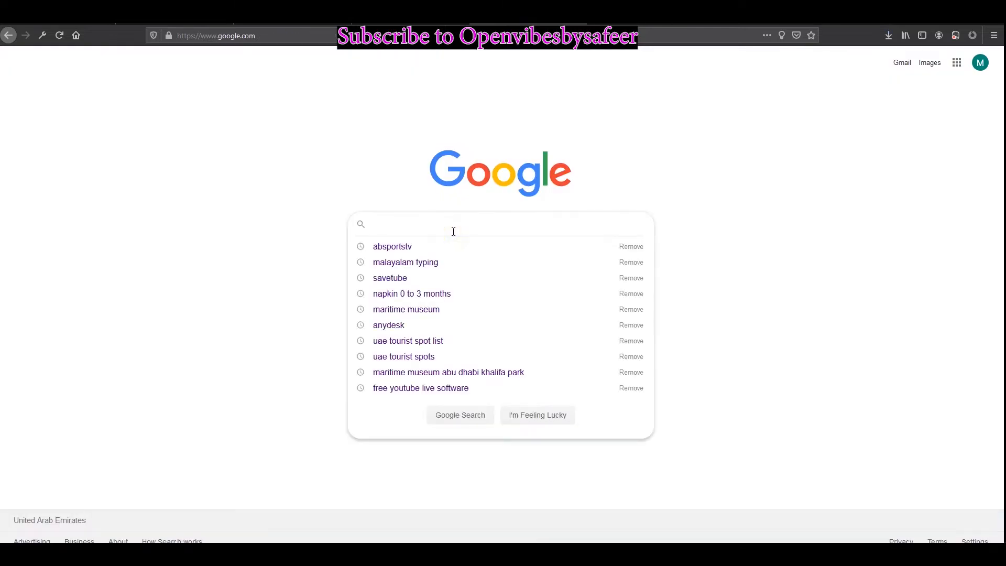
{"action": "type", "text": "Nop"}
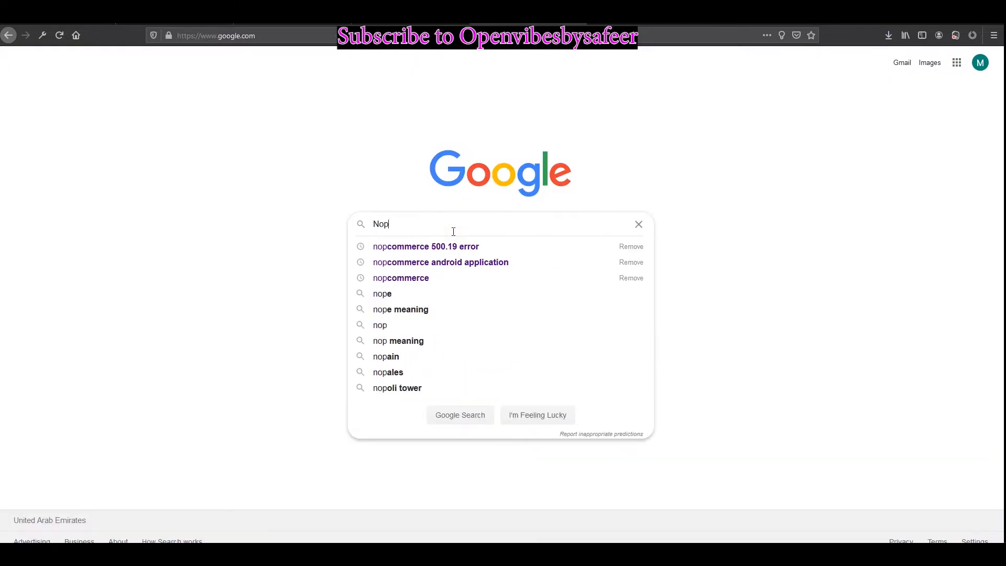
{"action": "key", "text": "Down"}
{"action": "key", "text": "Down"}
{"action": "key", "text": "Down"}
{"action": "key", "text": "Return"}
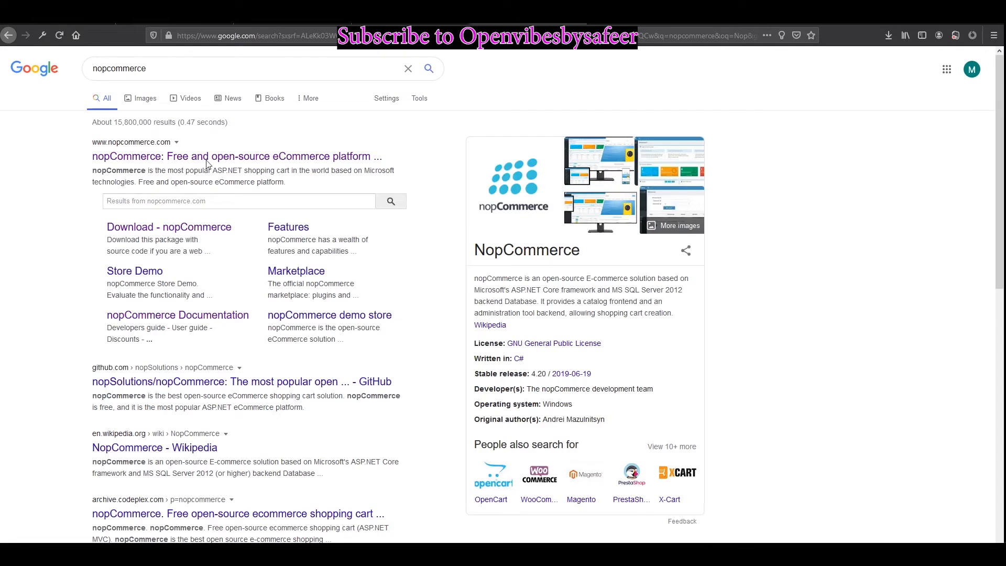
{"action": "left_click", "coordinate": [226, 160]}
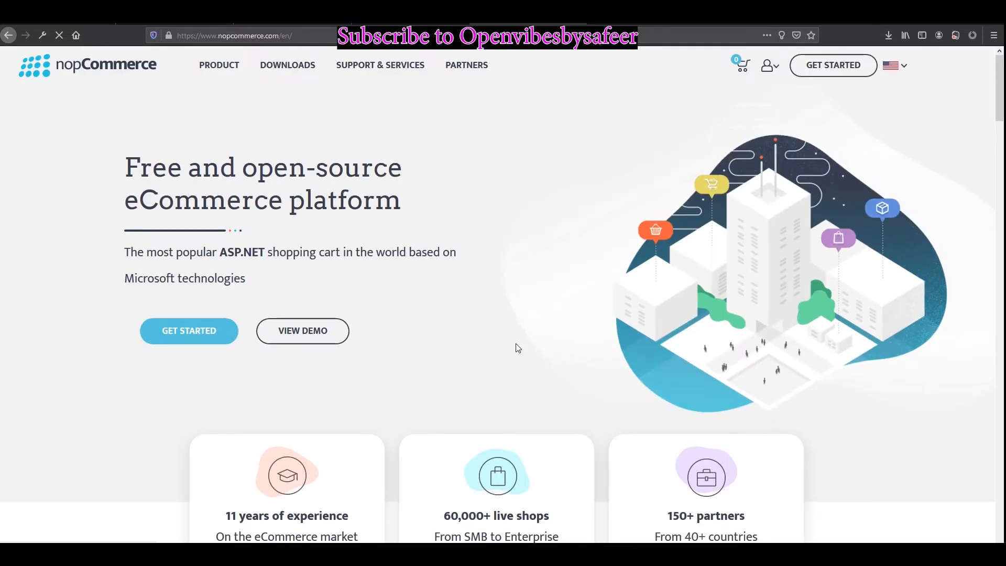
Step: Download the nopCommerce package without source code, then choose to register a new account
{"action": "mouse_move", "coordinate": [291, 76]}
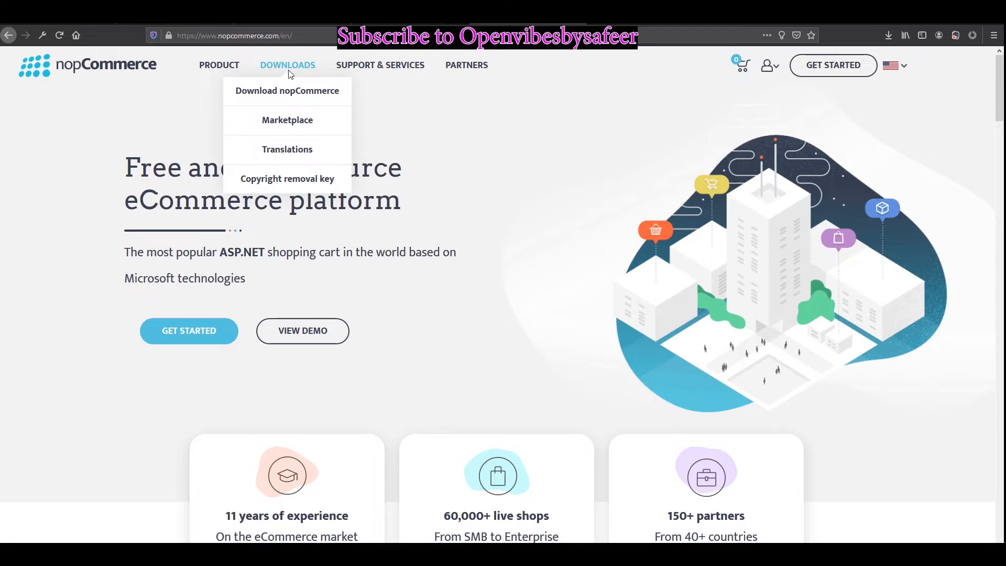
{"action": "left_click", "coordinate": [297, 92]}
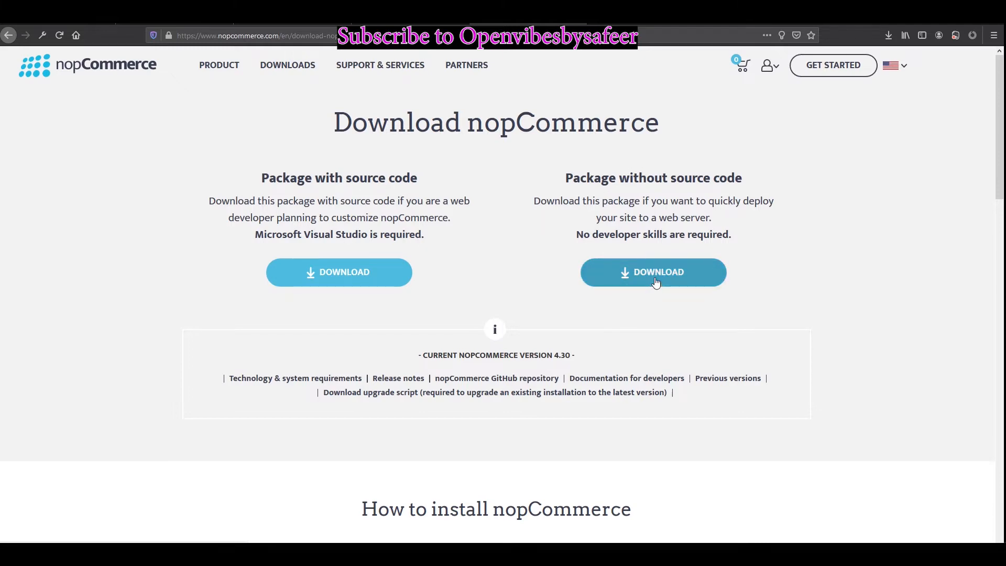
{"action": "scroll", "coordinate": [671, 309], "scroll_direction": "down", "scroll_amount": 2}
{"action": "scroll", "coordinate": [671, 307], "scroll_direction": "up", "scroll_amount": 1}
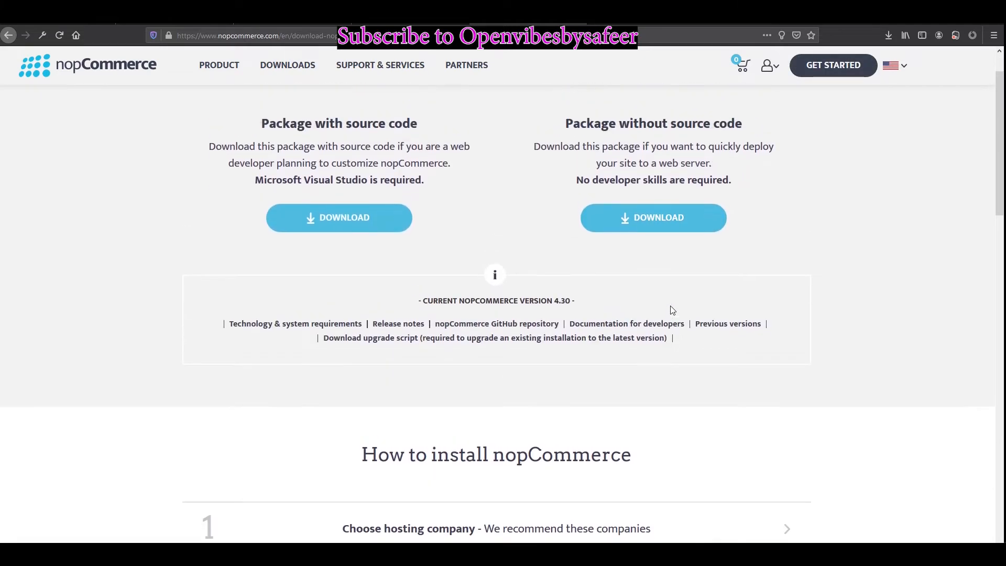
{"action": "left_click", "coordinate": [669, 215]}
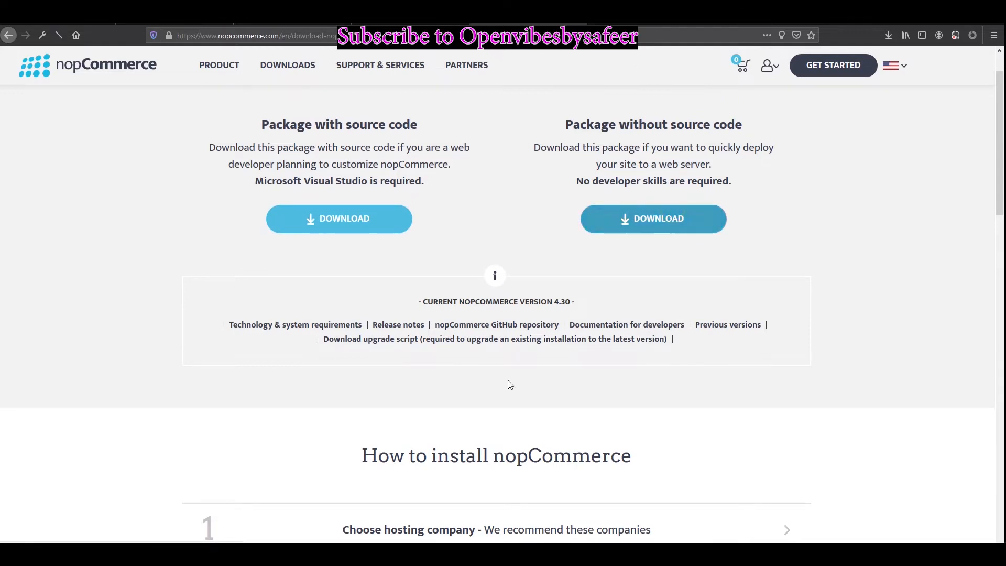
{"action": "scroll", "coordinate": [514, 414], "scroll_direction": "down", "scroll_amount": 4}
{"action": "scroll", "coordinate": [566, 474], "scroll_direction": "down", "scroll_amount": 3}
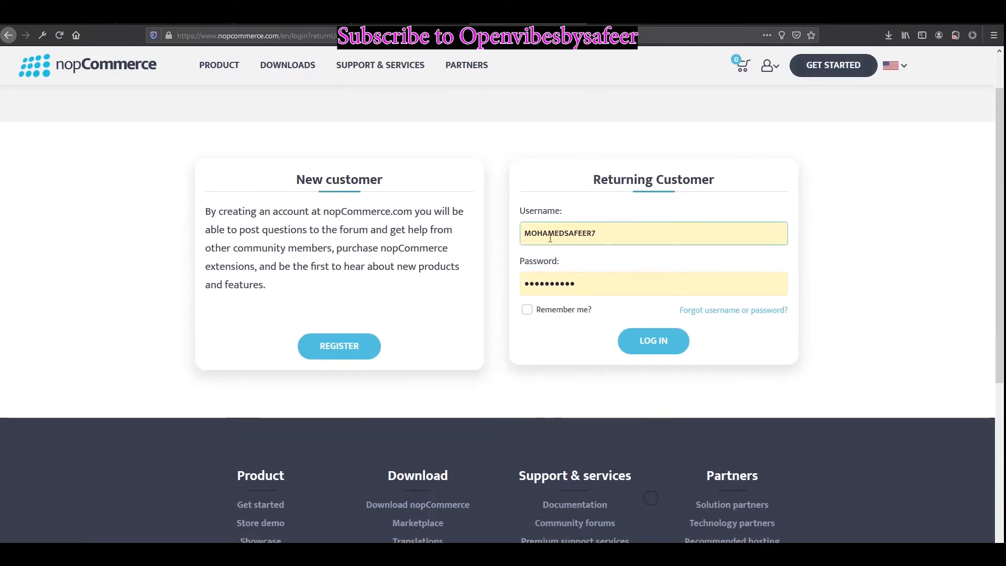
{"action": "left_click", "coordinate": [332, 346]}
Step: Enter the user's first name, adjust the username and confirm it is available
{"action": "left_click", "coordinate": [372, 264]}
{"action": "type", "text": "mh"}
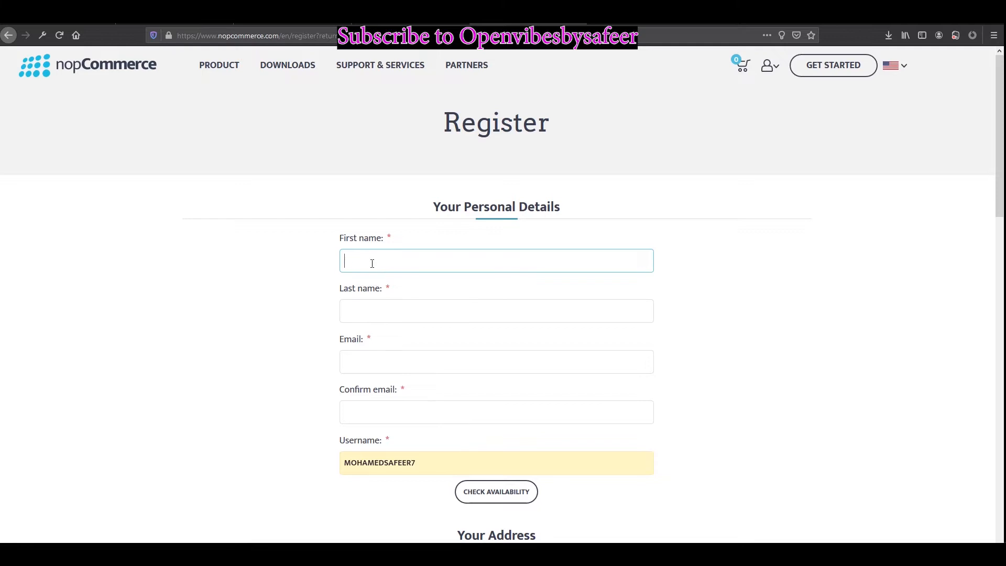
{"action": "type", "text": "MOHAMED"}
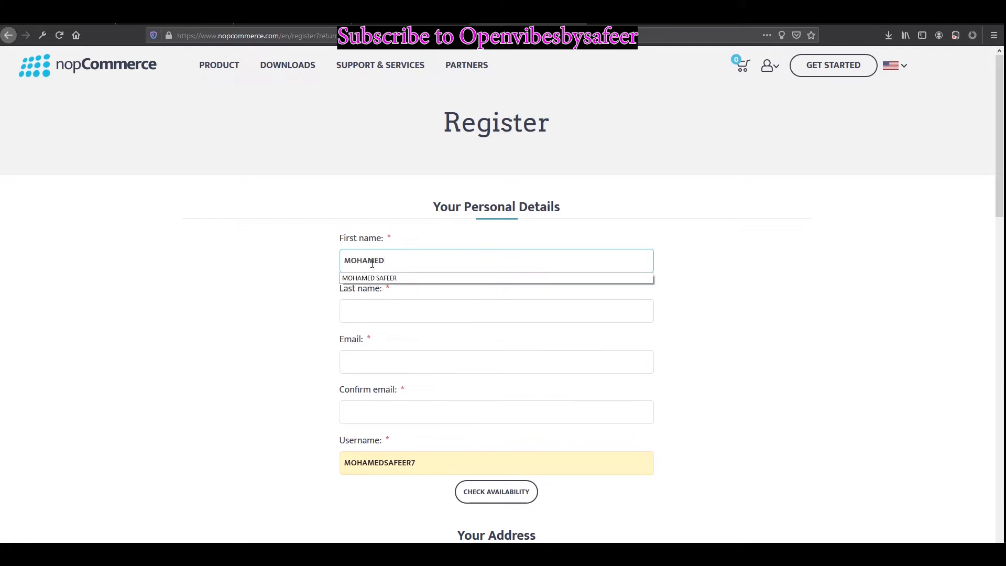
{"action": "key", "text": "Tab"}
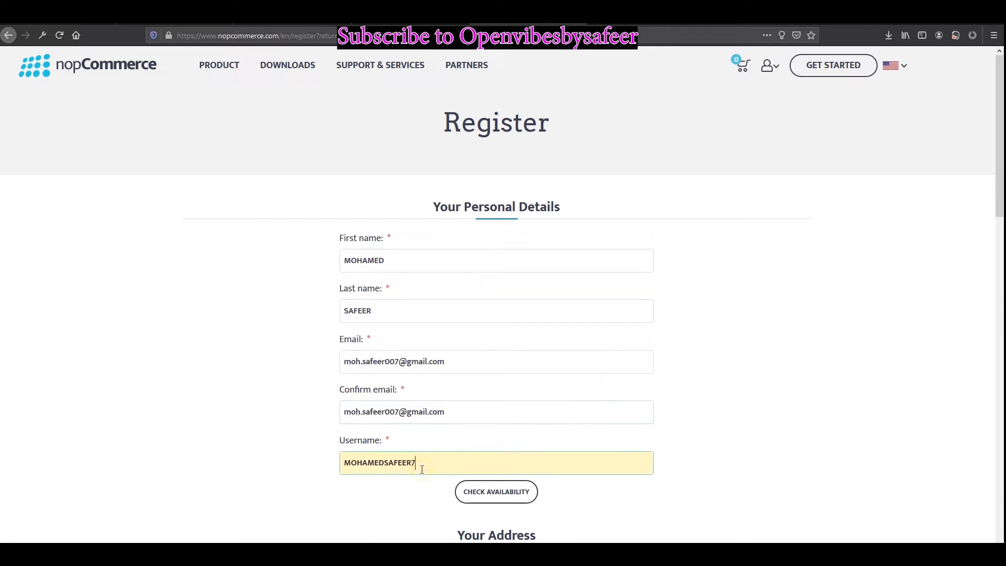
{"action": "key", "text": "BackSpace"}
{"action": "type", "text": "2"}
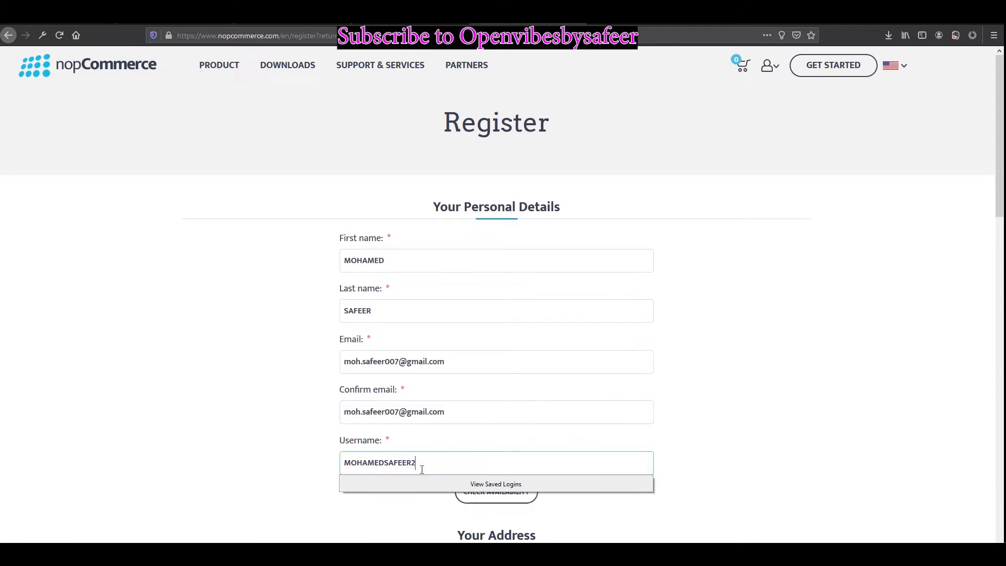
{"action": "scroll", "coordinate": [573, 449], "scroll_direction": "down", "scroll_amount": 2}
{"action": "left_click", "coordinate": [533, 401]}
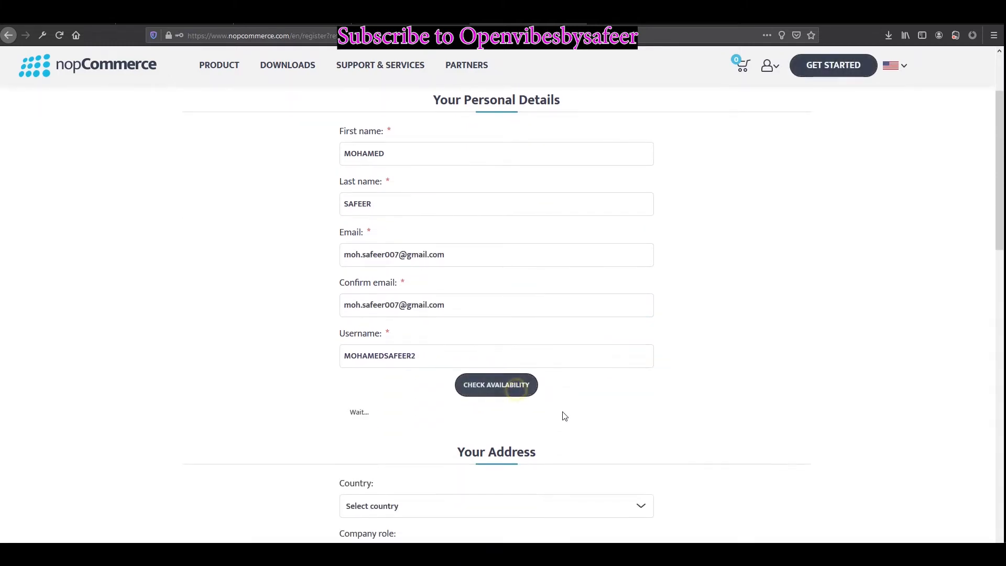
Step: Set the country to United Arab Emirates and the company role to Technical developer
{"action": "scroll", "coordinate": [423, 377], "scroll_direction": "down", "scroll_amount": 2}
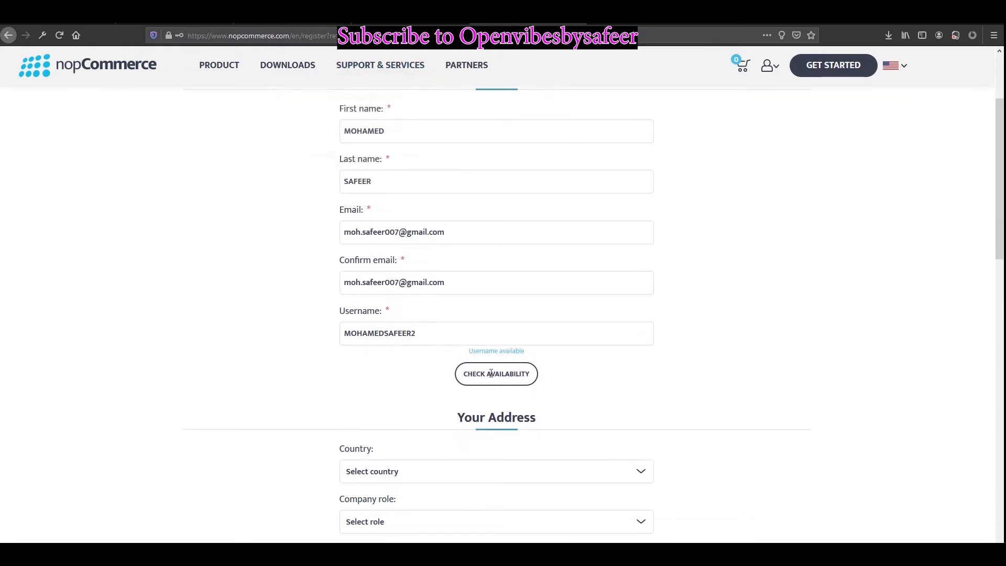
{"action": "left_click", "coordinate": [423, 387]}
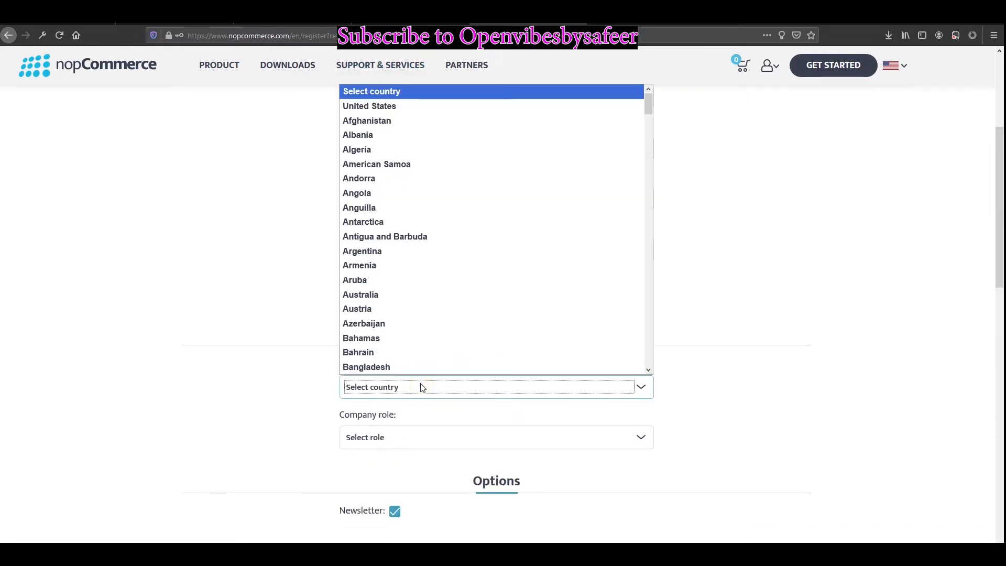
{"action": "key", "text": "Down"}
{"action": "key", "text": "u"}
{"action": "key", "text": "u"}
{"action": "key", "text": "u"}
{"action": "key", "text": "u"}
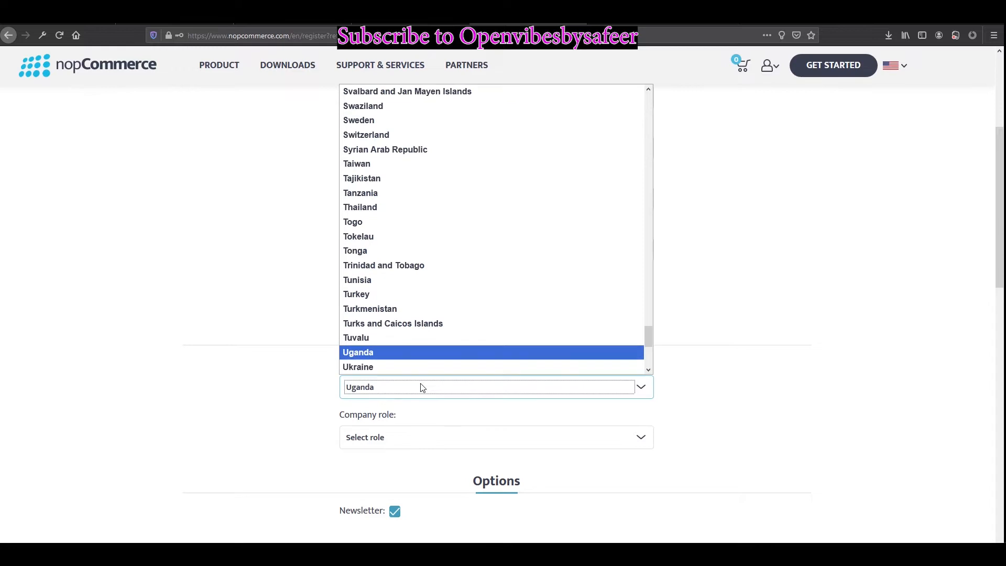
{"action": "key", "text": "Up"}
{"action": "key", "text": "Return"}
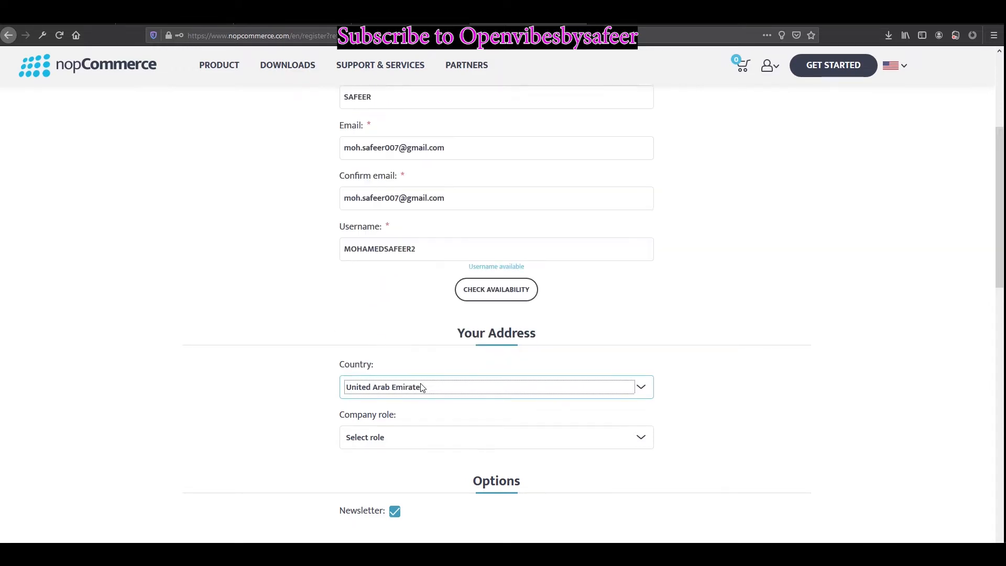
{"action": "scroll", "coordinate": [457, 427], "scroll_direction": "down", "scroll_amount": 2}
{"action": "left_click", "coordinate": [373, 323]}
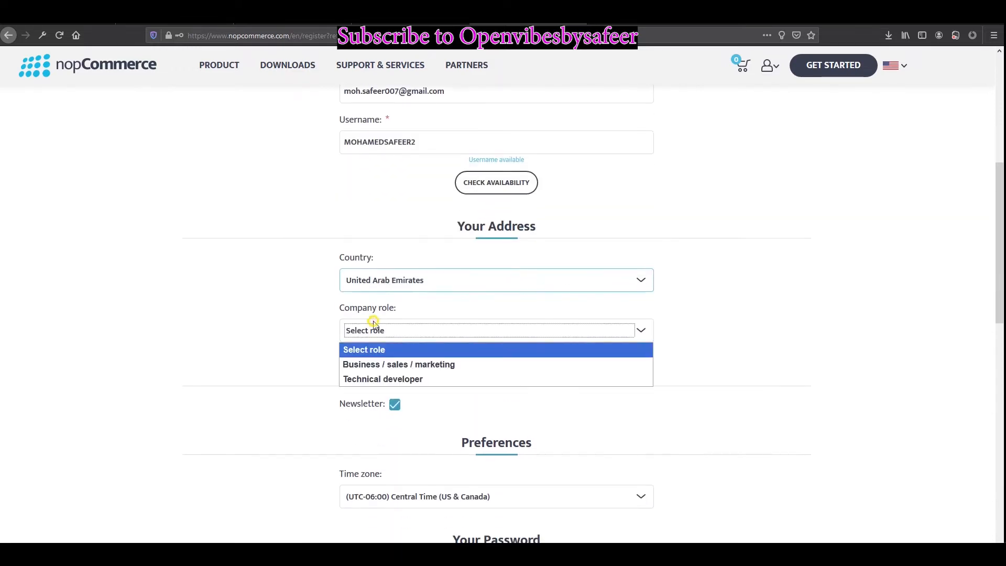
{"action": "left_click", "coordinate": [402, 382]}
{"action": "scroll", "coordinate": [614, 449], "scroll_direction": "down", "scroll_amount": 2}
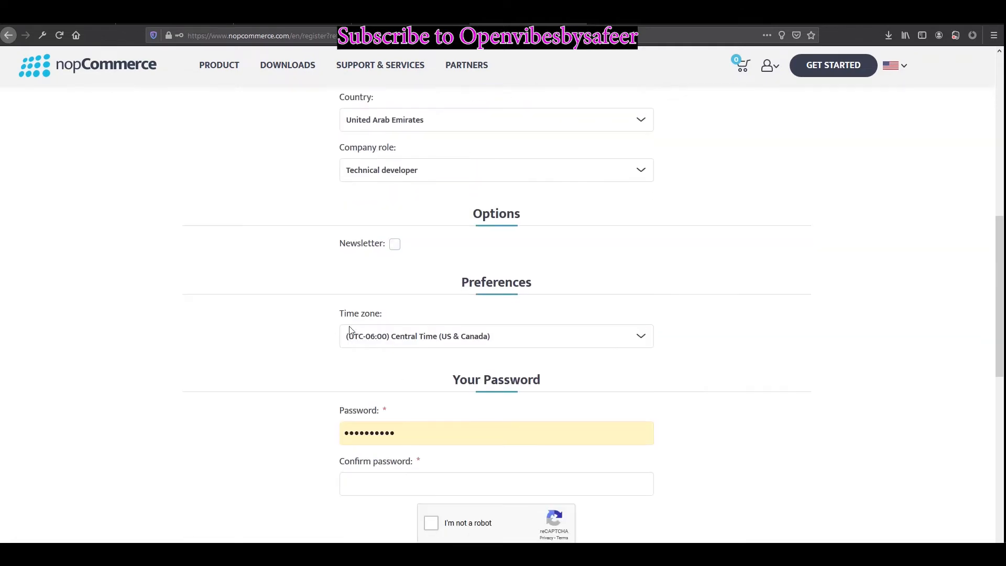
Step: Choose (UTC+04:00) Abu Dhabi, Muscat from the Time zone dropdown
{"action": "left_click", "coordinate": [449, 345]}
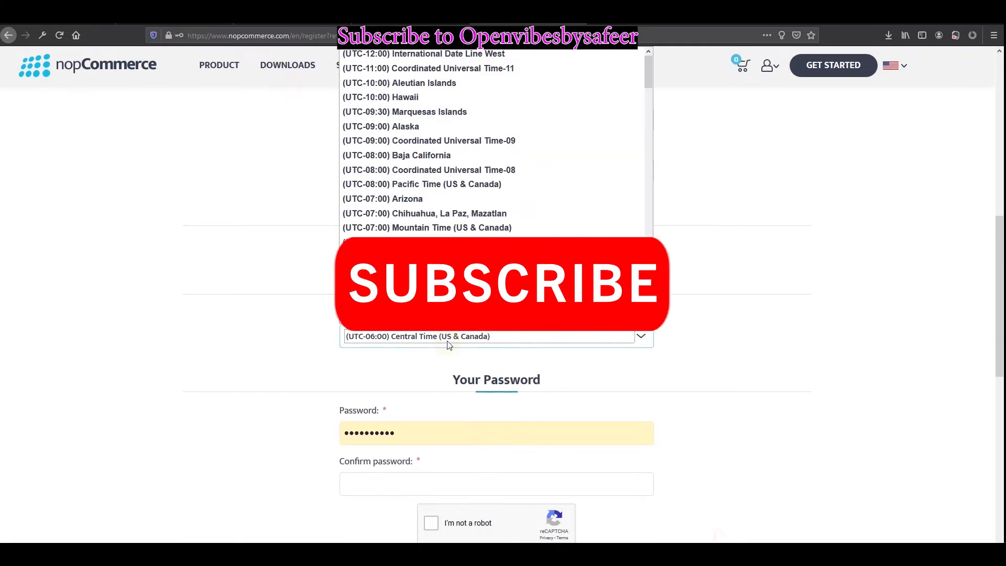
{"action": "scroll", "coordinate": [541, 230], "scroll_direction": "down", "scroll_amount": 15}
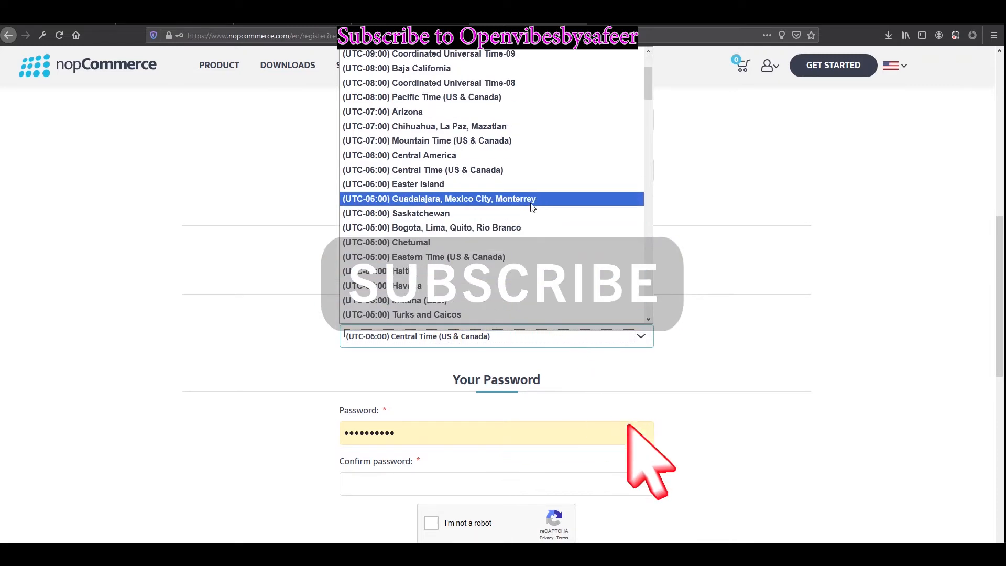
{"action": "scroll", "coordinate": [541, 229], "scroll_direction": "down", "scroll_amount": 16}
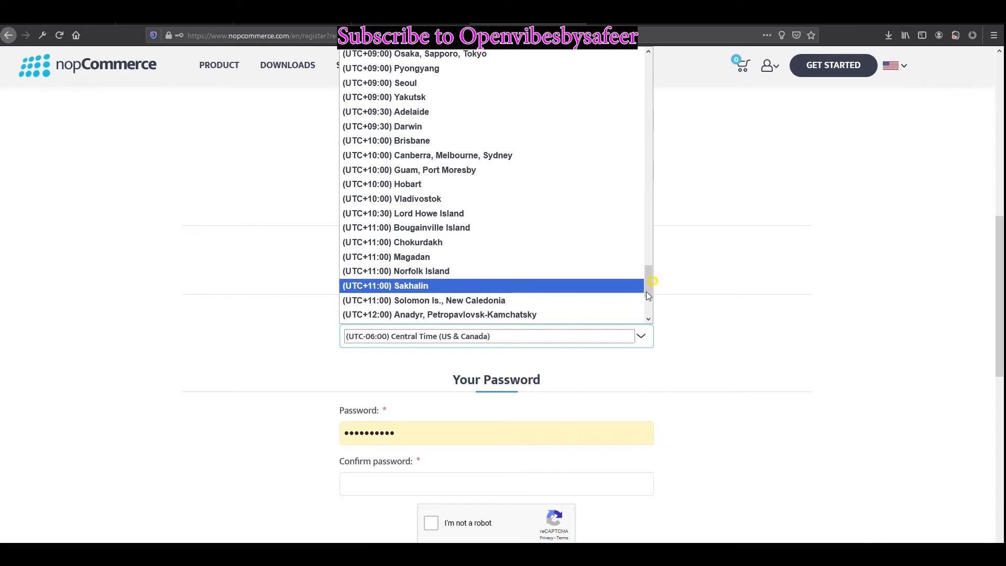
{"action": "left_click", "coordinate": [631, 300]}
{"action": "left_click", "coordinate": [582, 336]}
{"action": "left_click_drag", "start_coordinate": [648, 282], "coordinate": [636, 194]}
{"action": "left_click", "coordinate": [527, 173]}
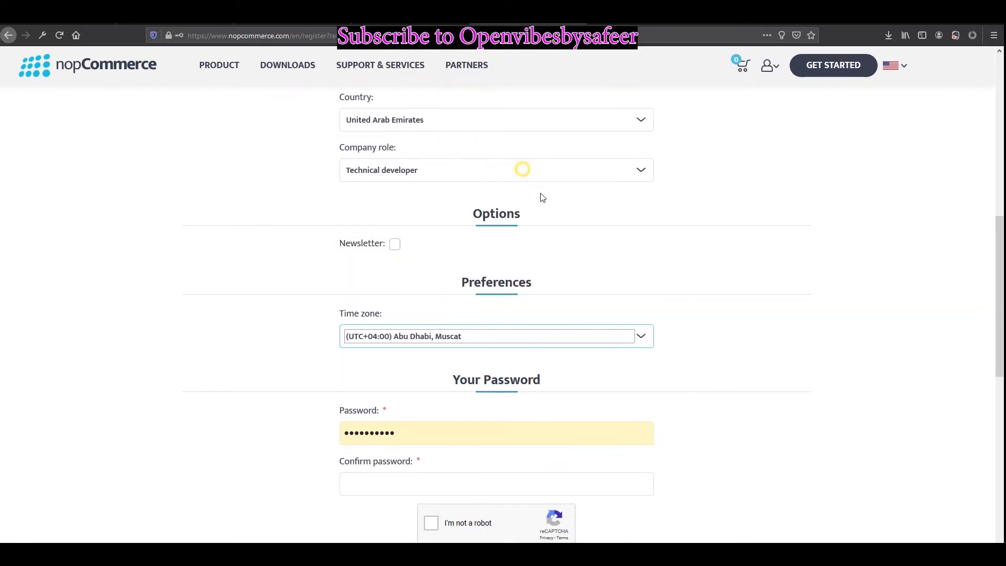
{"action": "scroll", "coordinate": [702, 355], "scroll_direction": "down", "scroll_amount": 4}
Step: Enter the account password in both password fields and tick the I'm not a robot check
{"action": "double_click", "coordinate": [405, 219]}
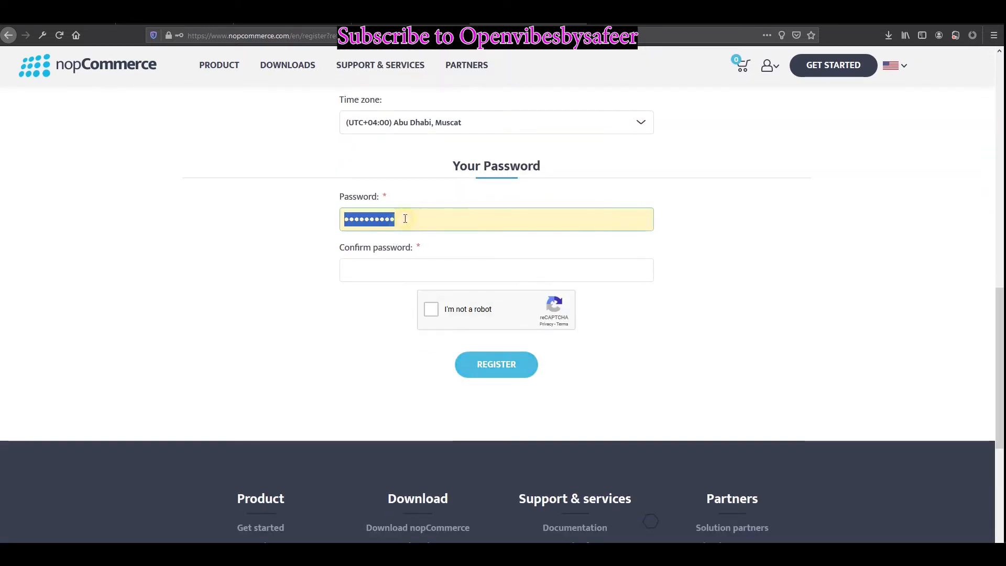
{"action": "type", "text": "••"}
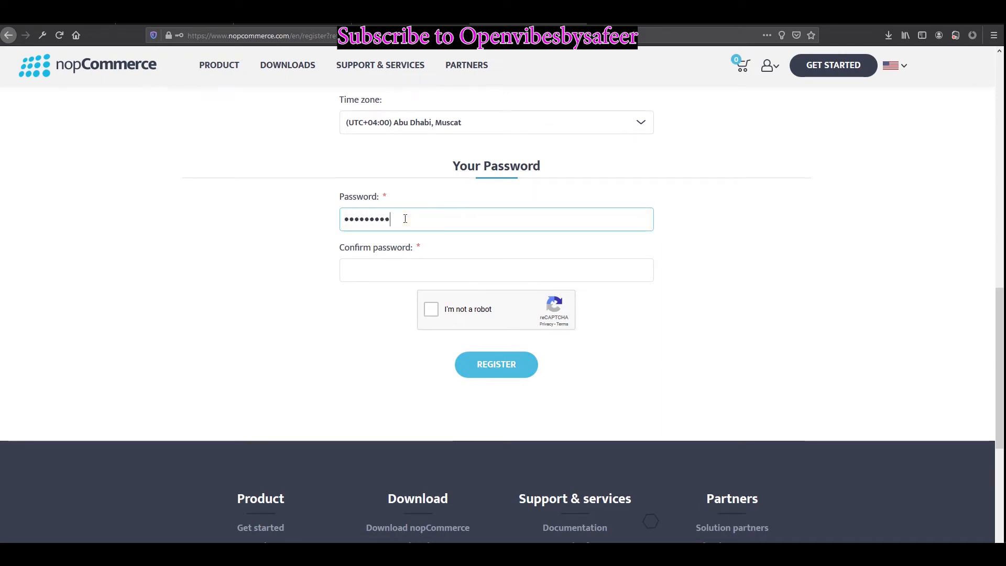
{"action": "key", "text": "Tab"}
{"action": "type", "text": "••"}
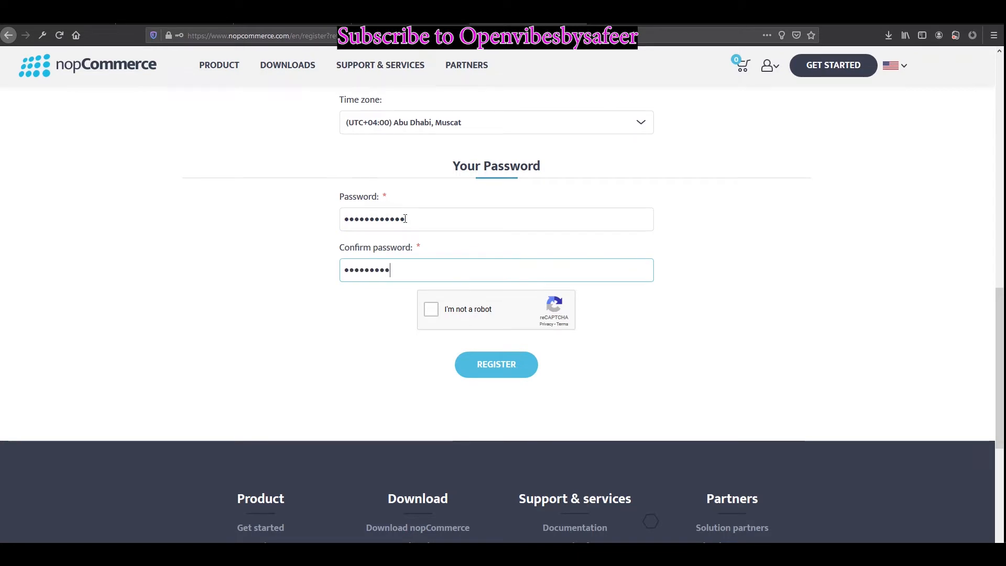
{"action": "left_click", "coordinate": [447, 311]}
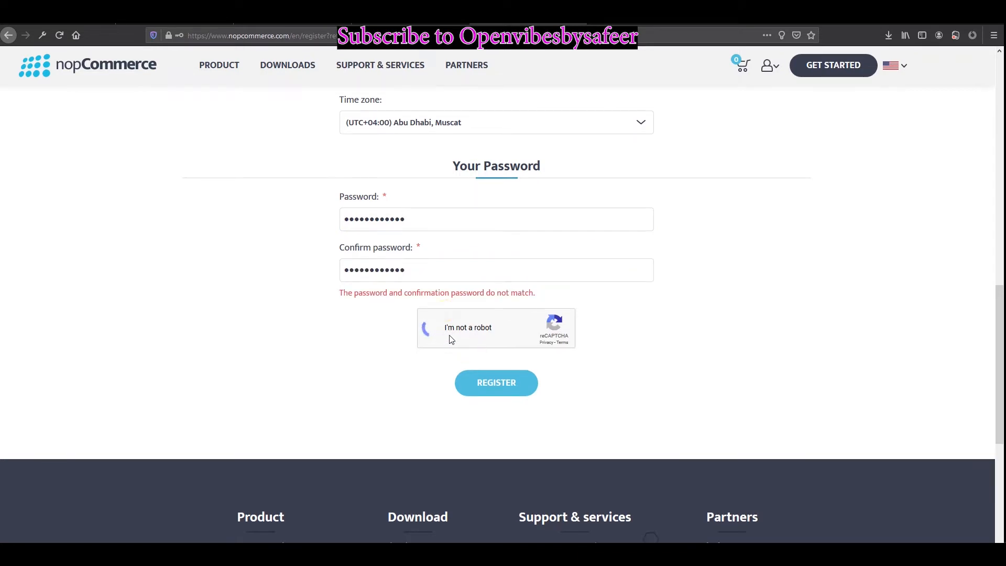
Step: Retype both passwords so they match and submit the registration form
{"action": "double_click", "coordinate": [391, 281]}
{"action": "type", "text": "•"}
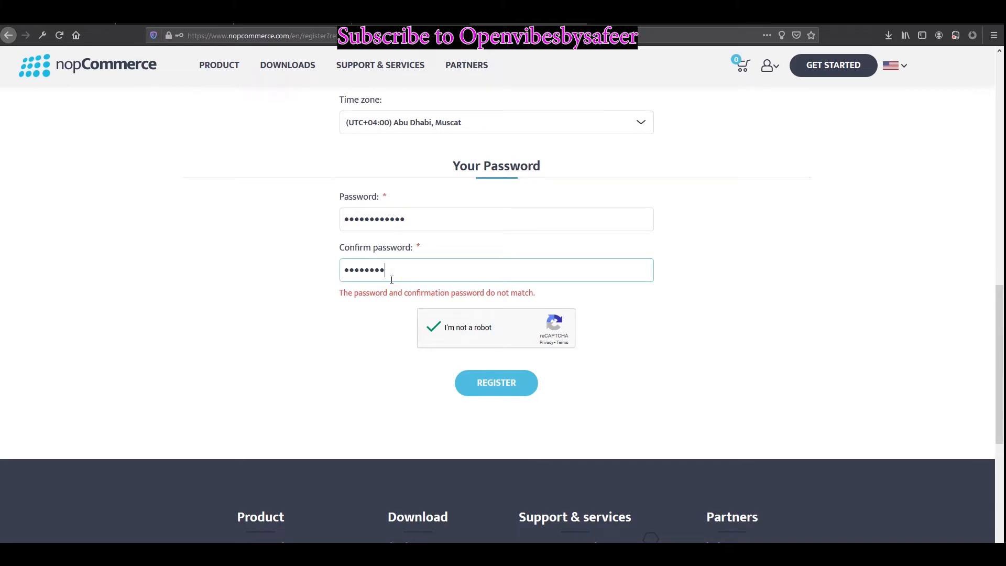
{"action": "double_click", "coordinate": [421, 219]}
{"action": "type", "text": "•••••••"}
{"action": "key", "text": "ctrl+a"}
{"action": "type", "text": "••••••••"}
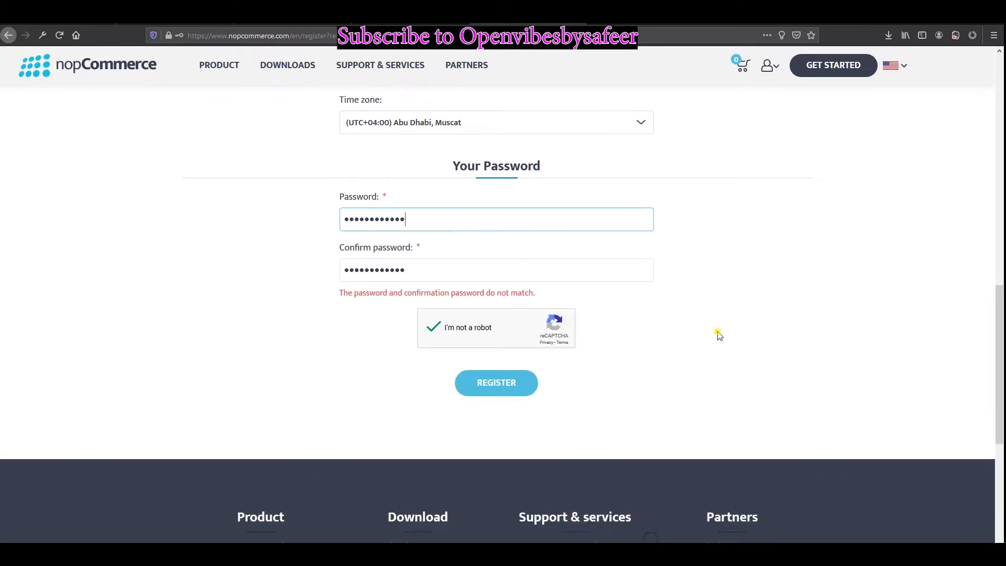
{"action": "left_click", "coordinate": [504, 364]}
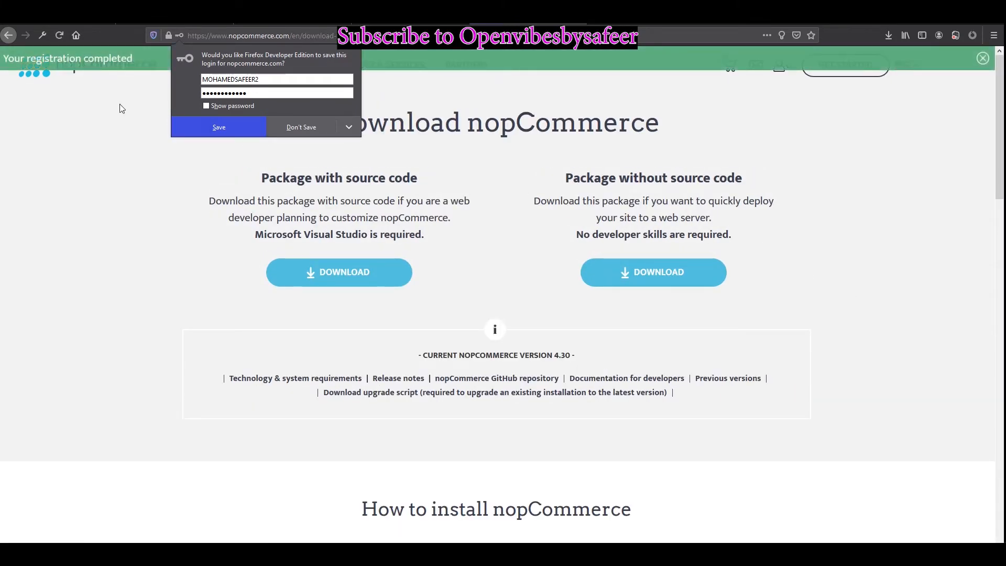
Step: Save the nopCommerce login in Firefox and download nopCommerce_4.30_NoSource_win_x64.zip as a file
{"action": "left_click", "coordinate": [240, 127]}
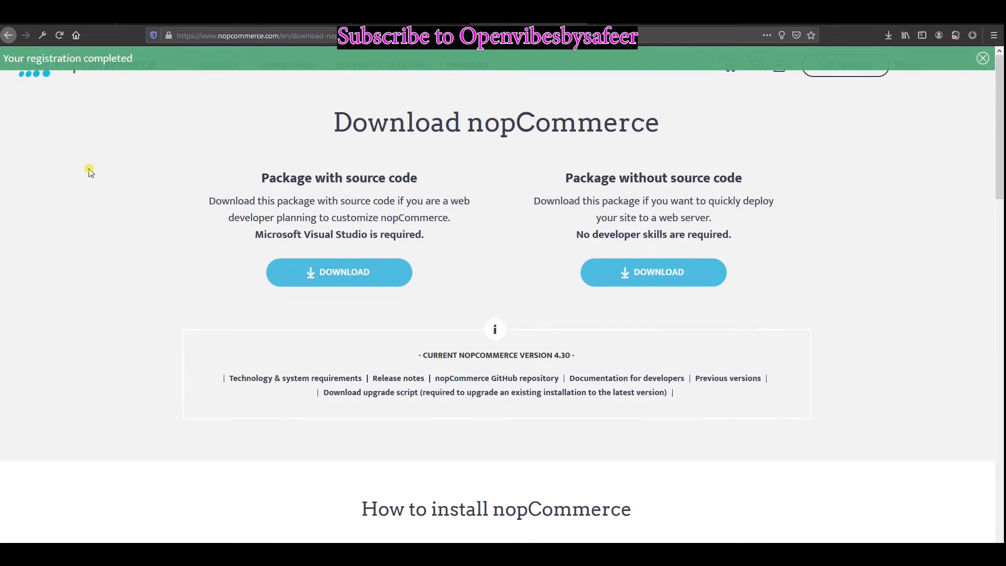
{"action": "left_click", "coordinate": [669, 284]}
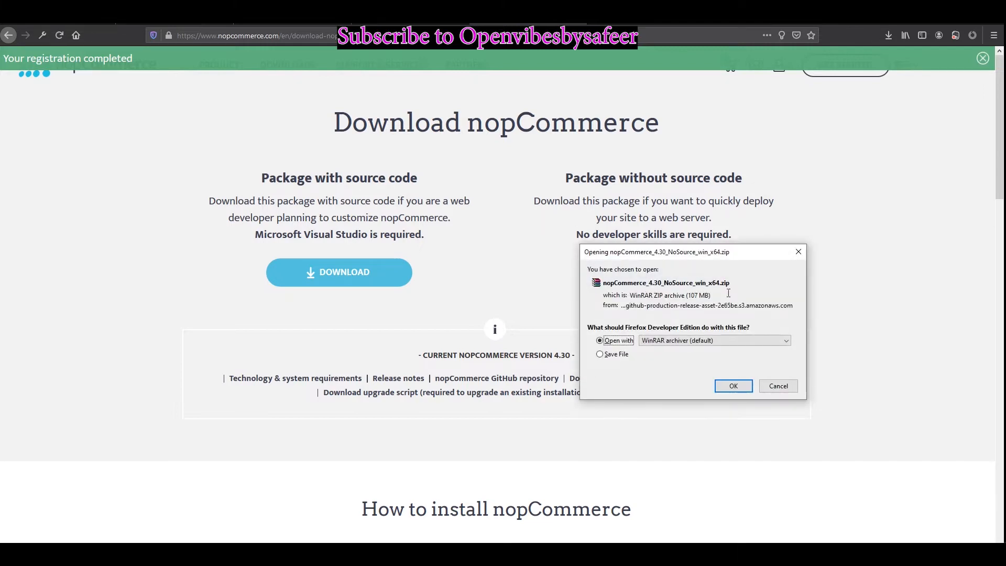
{"action": "left_click", "coordinate": [618, 355]}
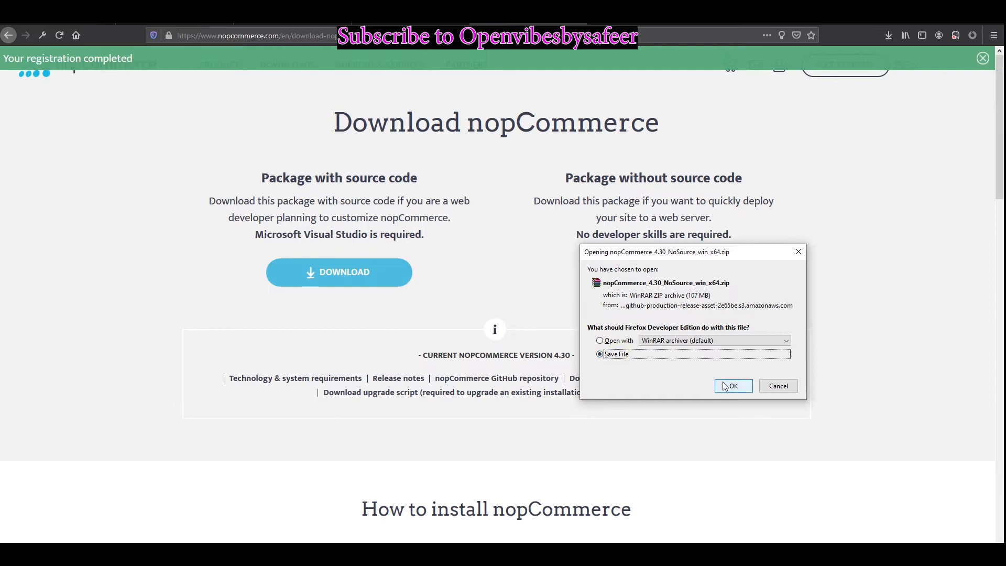
{"action": "left_click", "coordinate": [725, 387]}
{"action": "left_click", "coordinate": [887, 35]}
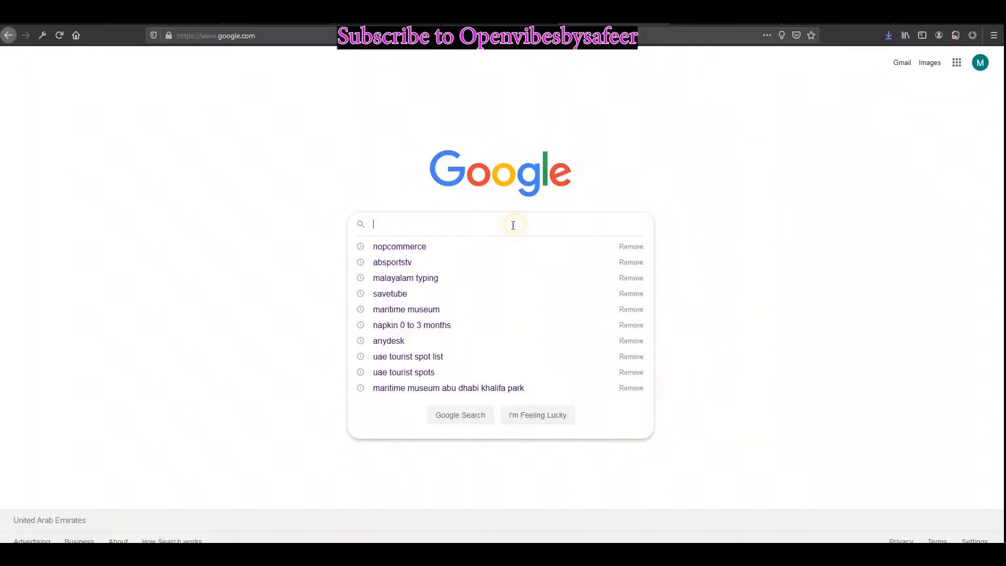
Step: Search Google for 'smarter asp' using the suggestion offered after typing 'smart'
{"action": "type", "text": "smart"}
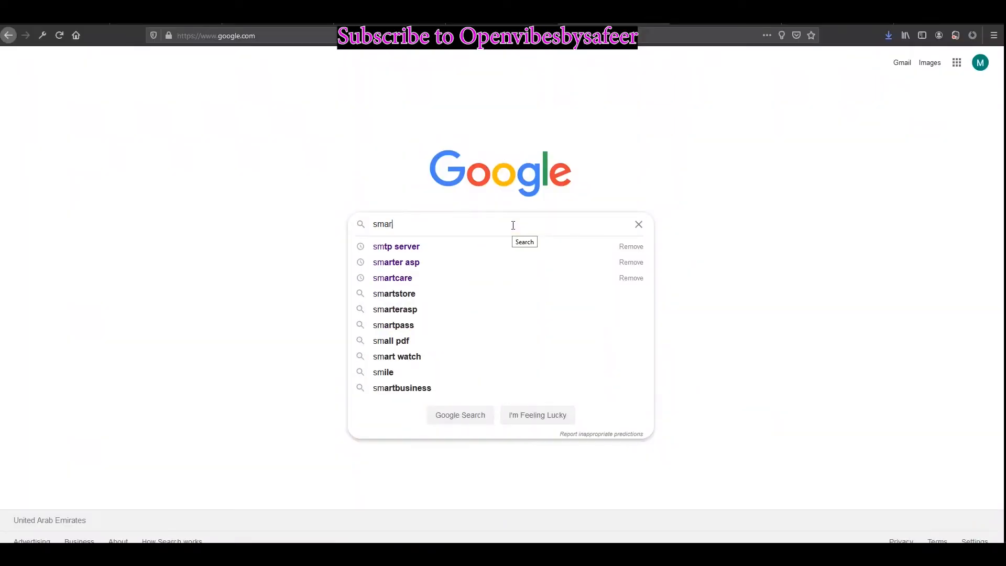
{"action": "key", "text": "Down"}
{"action": "key", "text": "Return"}
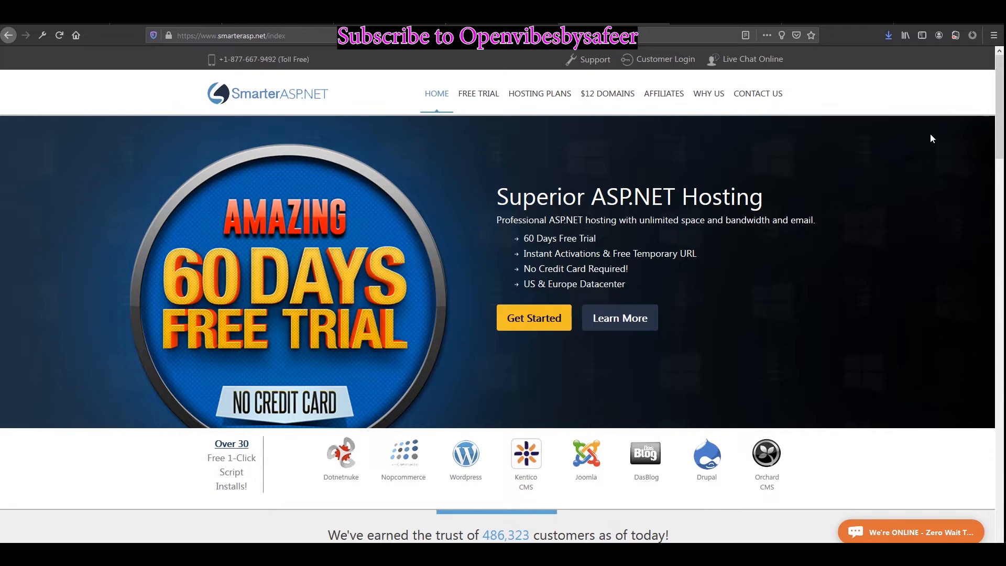
Step: Open the nopCommerce Hosting page from the 1-Click Script Installs and scroll through all its features
{"action": "scroll", "coordinate": [398, 375], "scroll_direction": "down", "scroll_amount": 2}
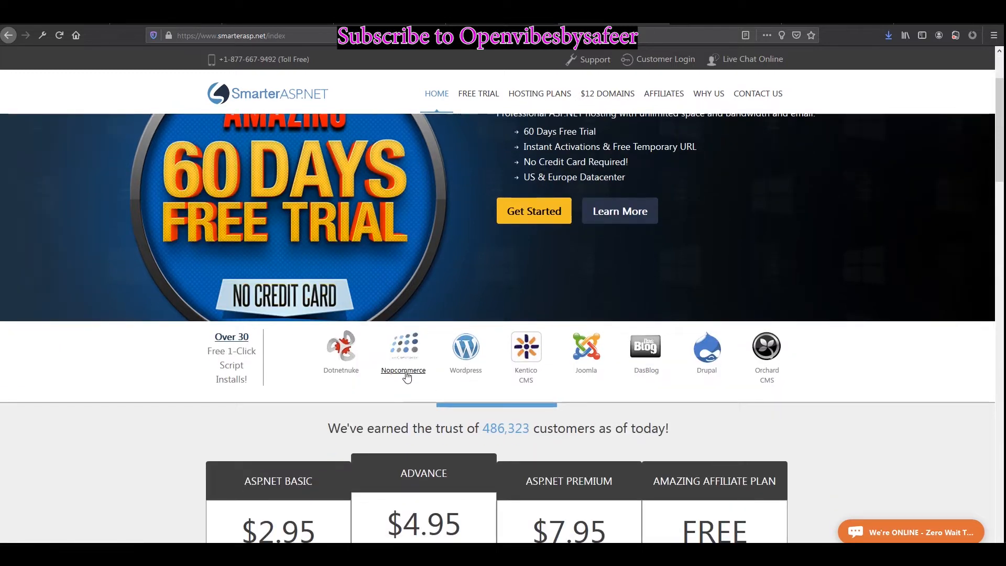
{"action": "left_click", "coordinate": [405, 370]}
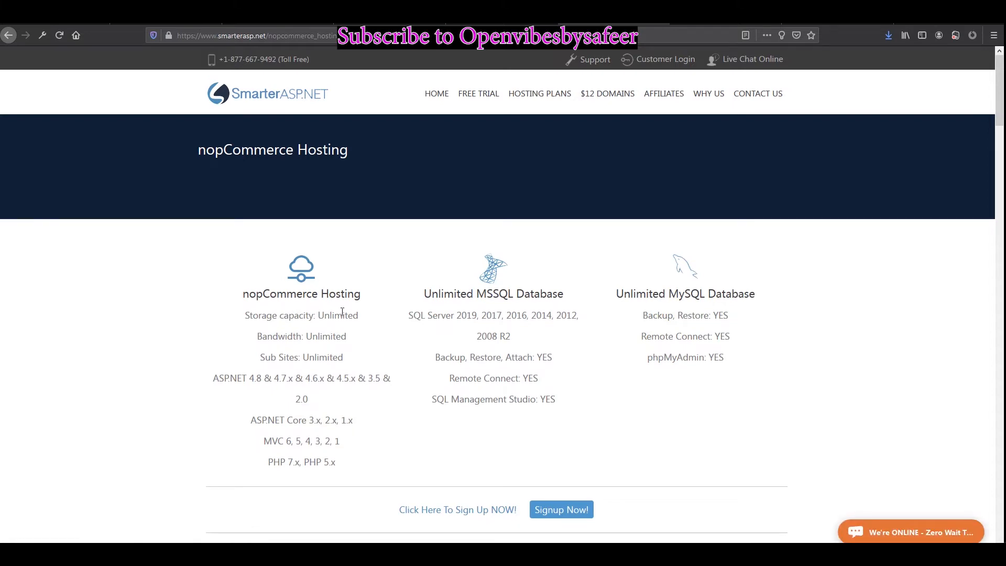
{"action": "scroll", "coordinate": [475, 370], "scroll_direction": "down", "scroll_amount": 4}
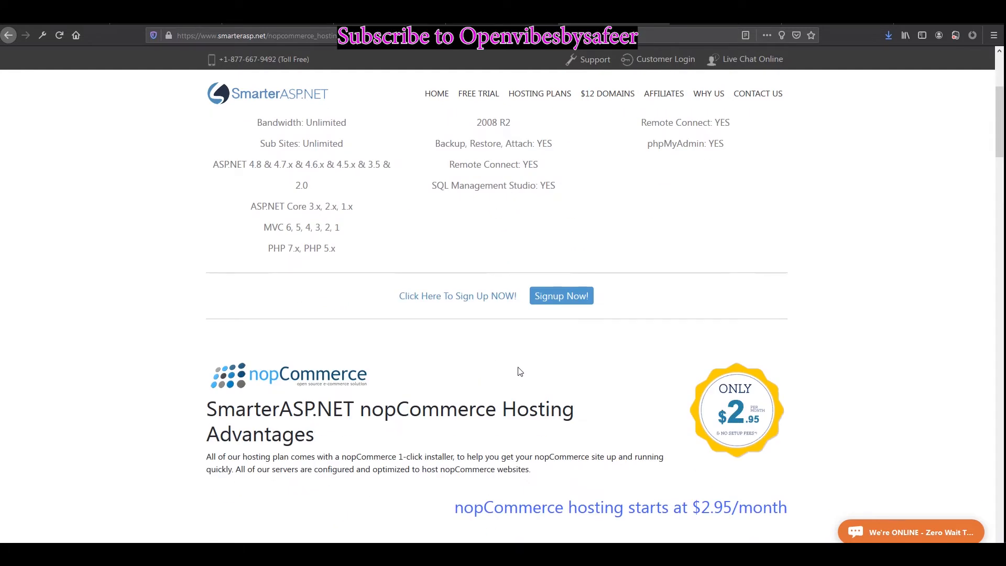
{"action": "scroll", "coordinate": [520, 371], "scroll_direction": "down", "scroll_amount": 1}
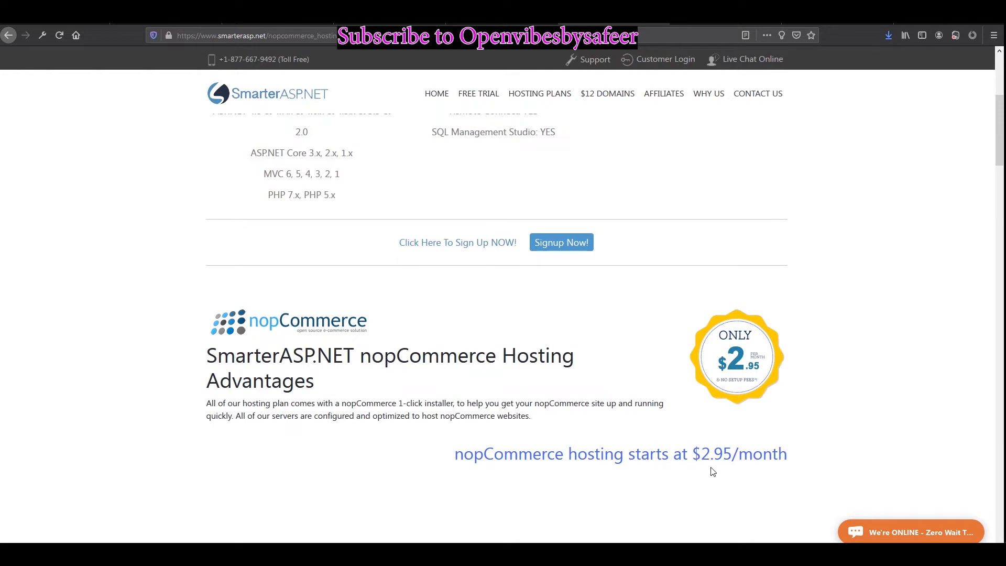
{"action": "scroll", "coordinate": [734, 445], "scroll_direction": "down", "scroll_amount": 2}
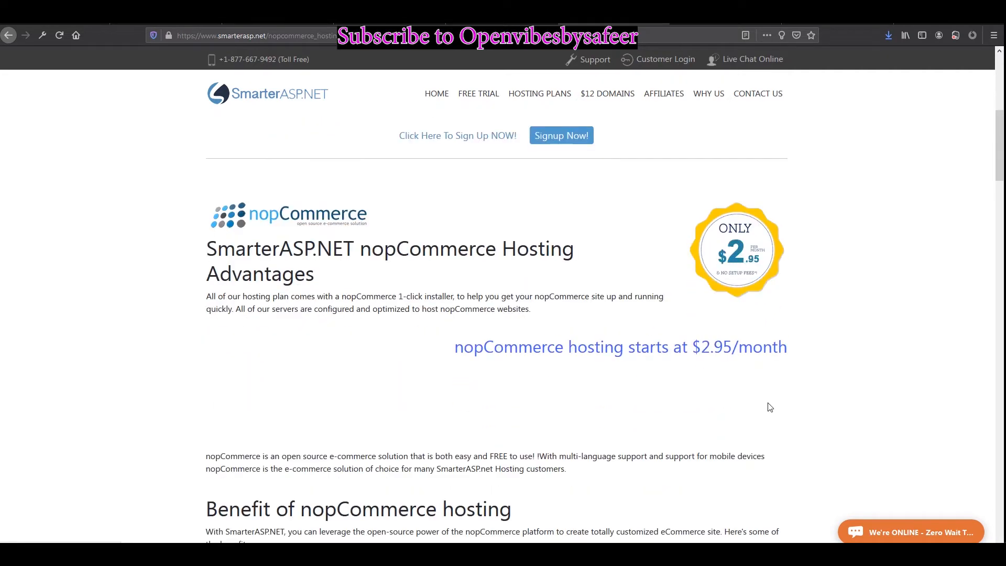
{"action": "scroll", "coordinate": [663, 393], "scroll_direction": "down", "scroll_amount": 5}
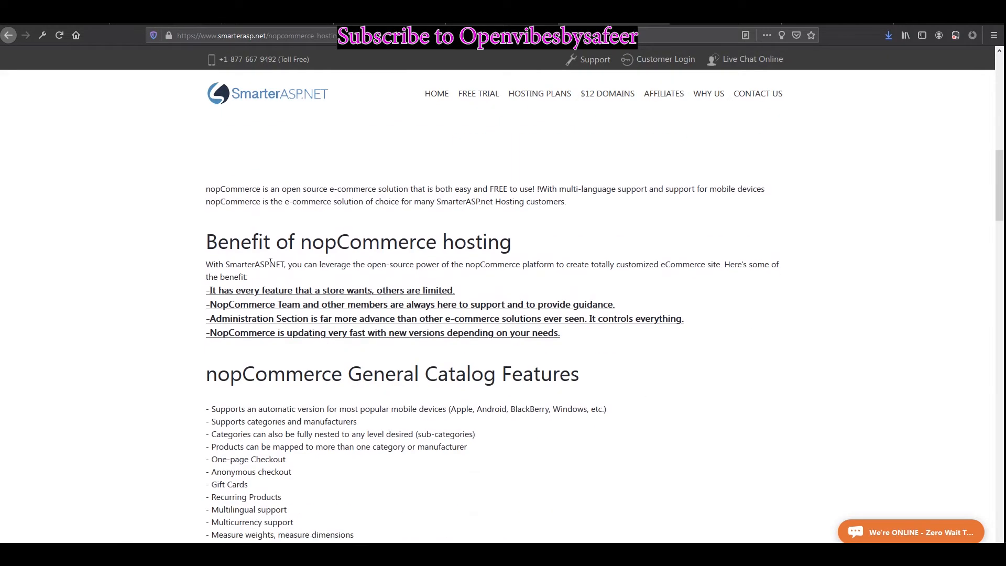
{"action": "scroll", "coordinate": [445, 362], "scroll_direction": "down", "scroll_amount": 10}
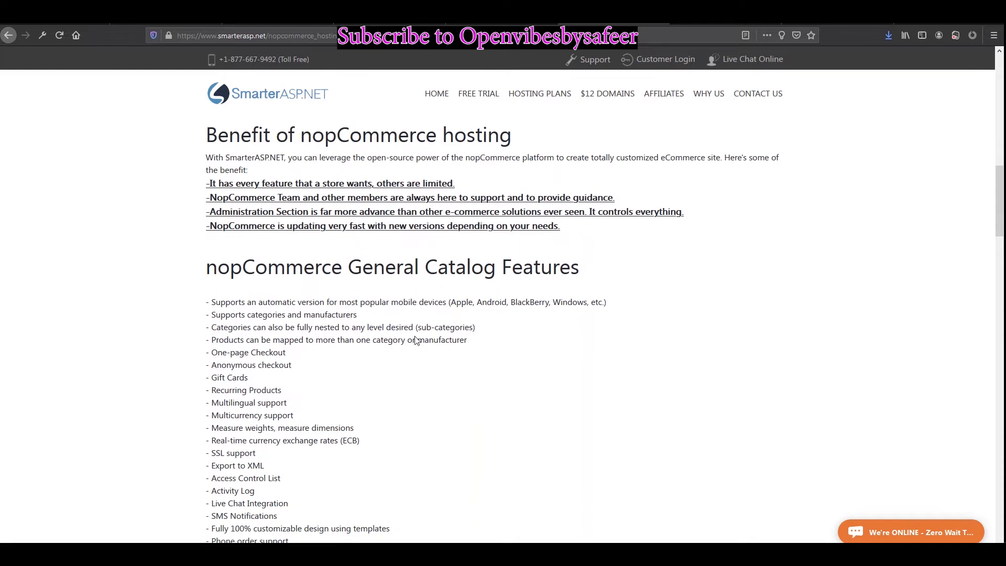
{"action": "scroll", "coordinate": [494, 415], "scroll_direction": "down", "scroll_amount": 20}
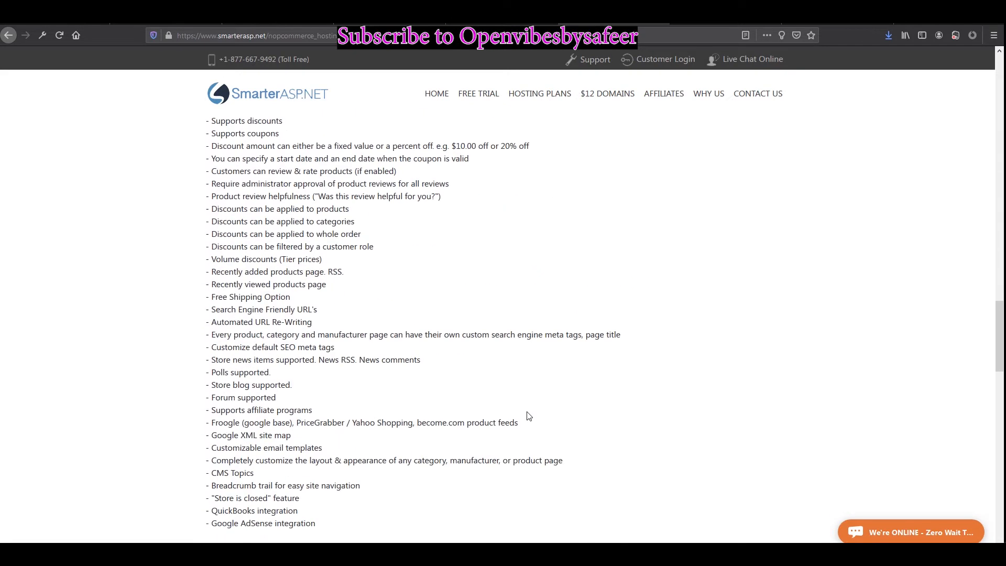
{"action": "scroll", "coordinate": [532, 434], "scroll_direction": "down", "scroll_amount": 10}
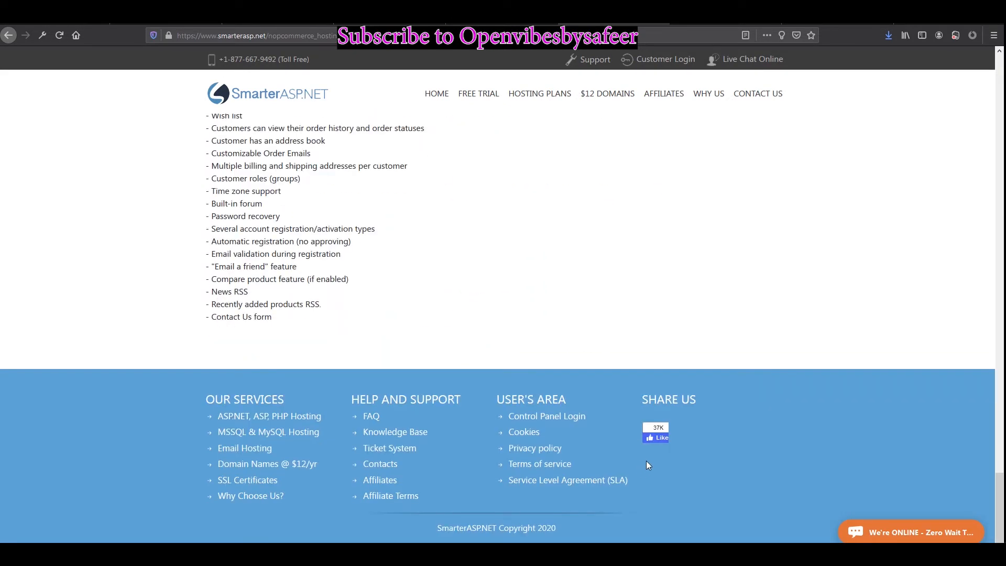
Step: Open the FREE TRIAL page and read through the trial details
{"action": "left_click_drag", "start_coordinate": [989, 488], "coordinate": [990, 262]}
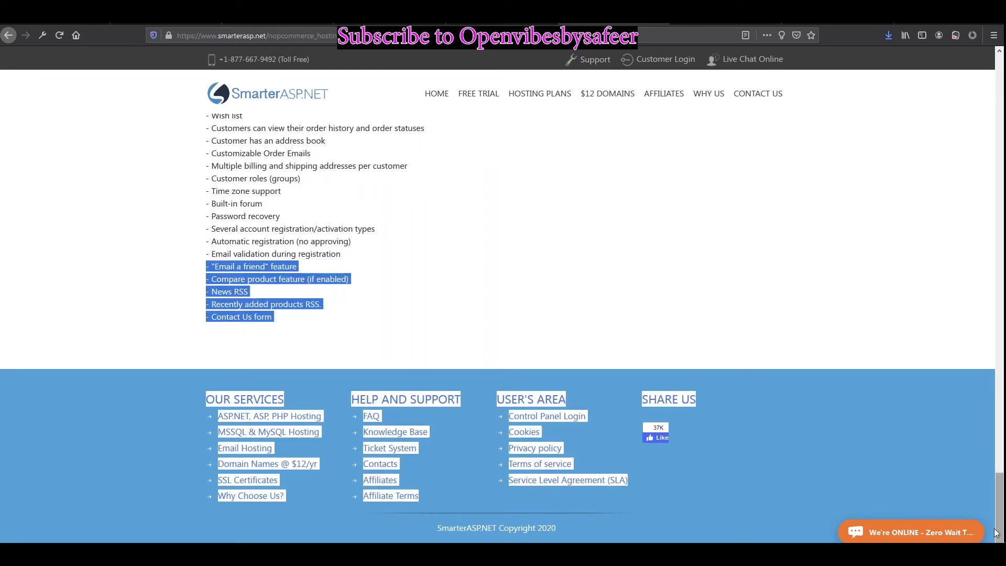
{"action": "left_click_drag", "start_coordinate": [999, 493], "coordinate": [999, 74]}
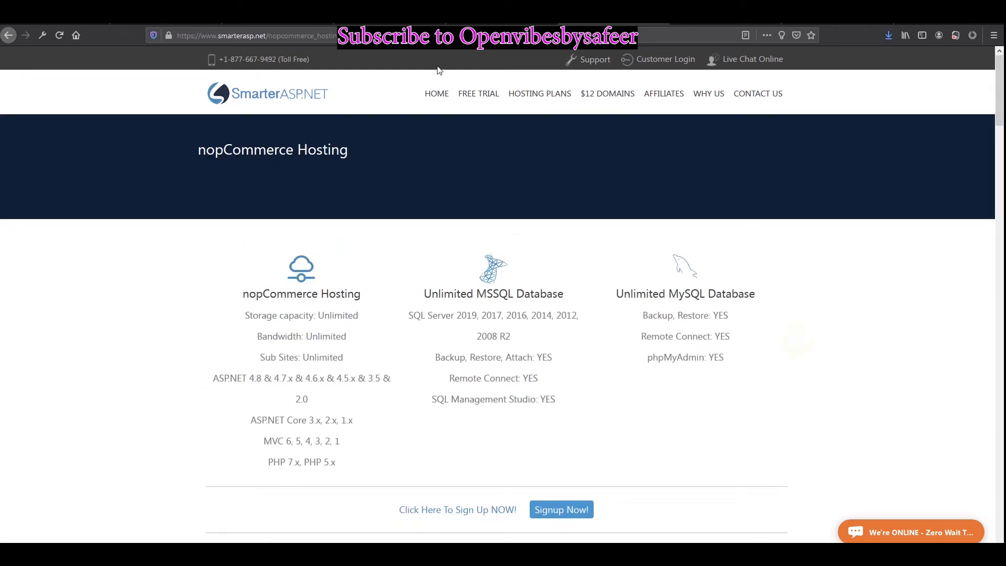
{"action": "left_click", "coordinate": [474, 105]}
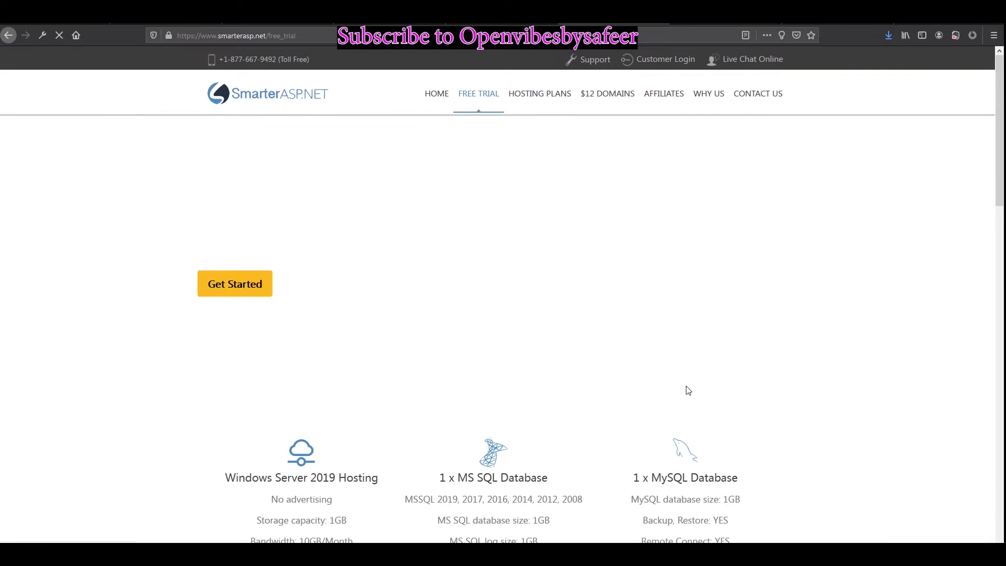
{"action": "scroll", "coordinate": [472, 425], "scroll_direction": "down", "scroll_amount": 3}
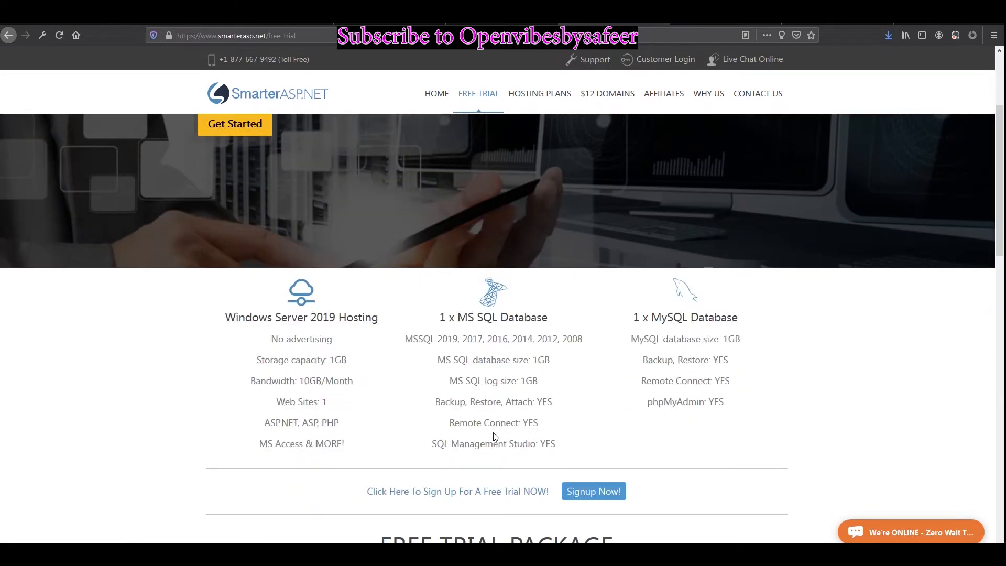
{"action": "scroll", "coordinate": [457, 417], "scroll_direction": "down", "scroll_amount": 2}
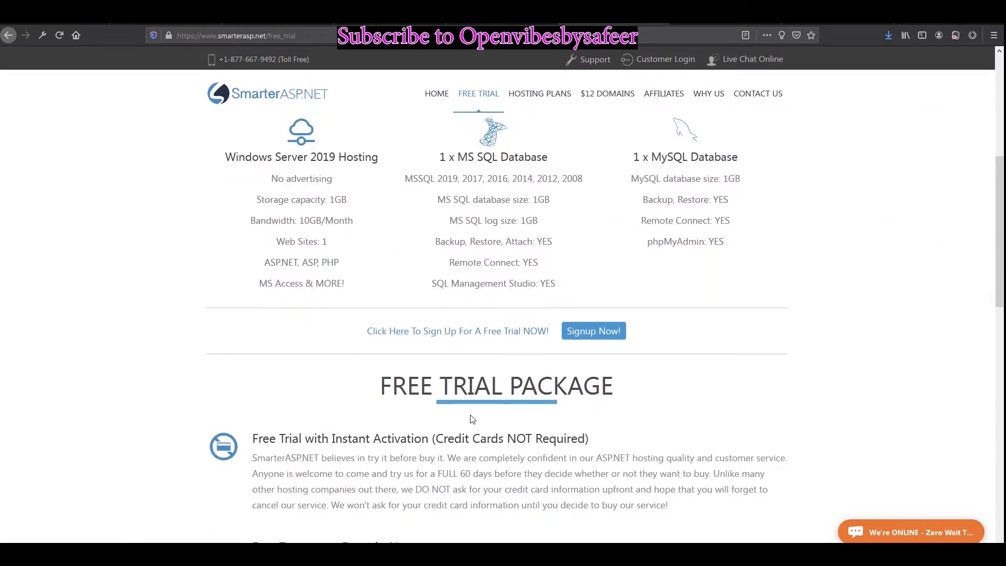
{"action": "scroll", "coordinate": [472, 418], "scroll_direction": "down", "scroll_amount": 5}
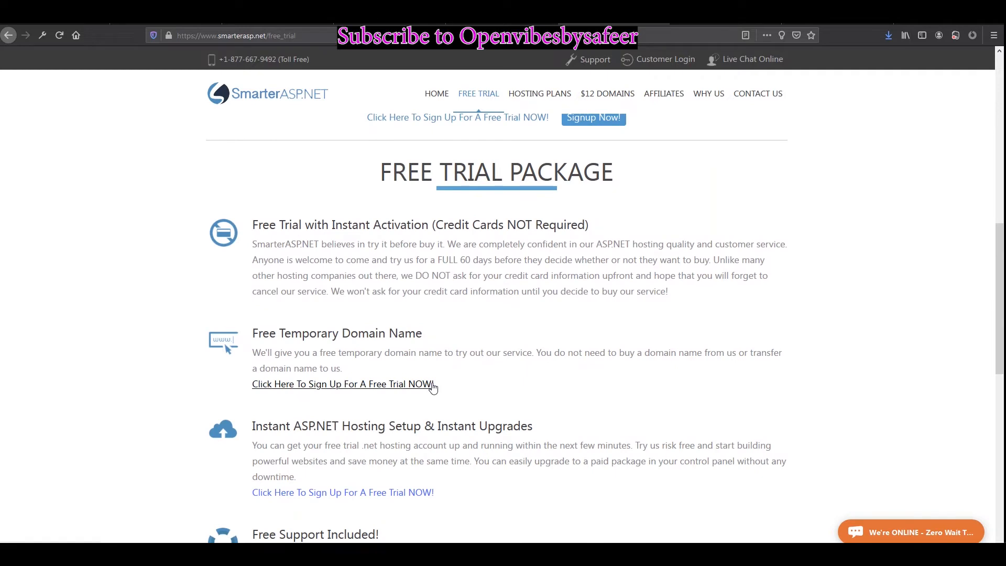
{"action": "scroll", "coordinate": [445, 387], "scroll_direction": "down", "scroll_amount": 2}
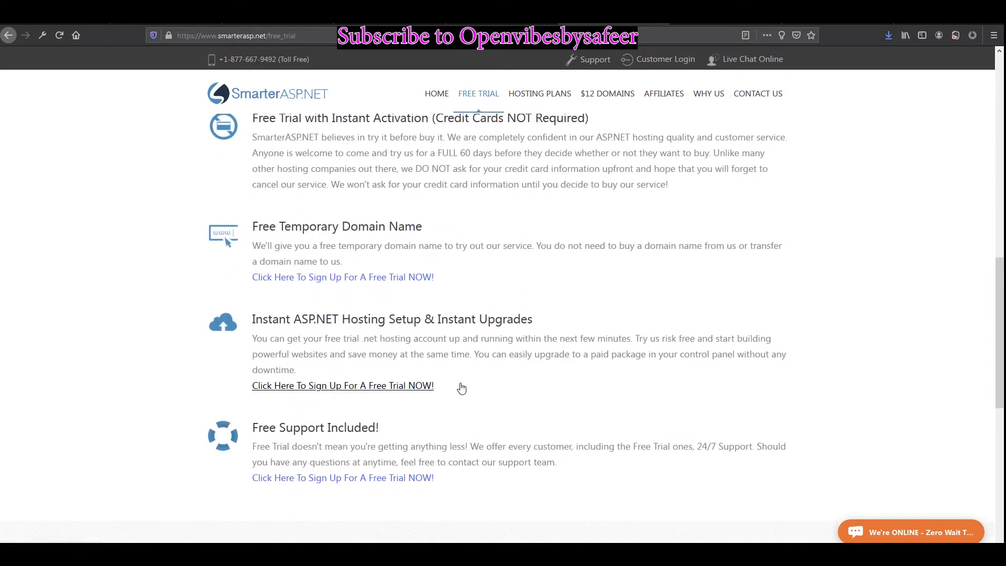
{"action": "scroll", "coordinate": [463, 388], "scroll_direction": "down", "scroll_amount": 3}
{"action": "scroll", "coordinate": [467, 387], "scroll_direction": "down", "scroll_amount": 4}
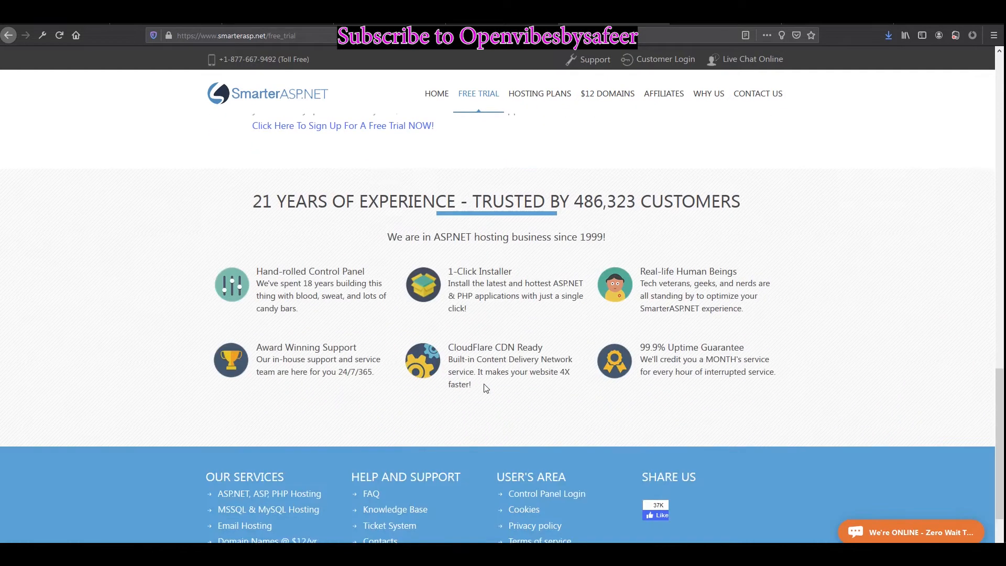
{"action": "scroll", "coordinate": [531, 358], "scroll_direction": "up", "scroll_amount": 15}
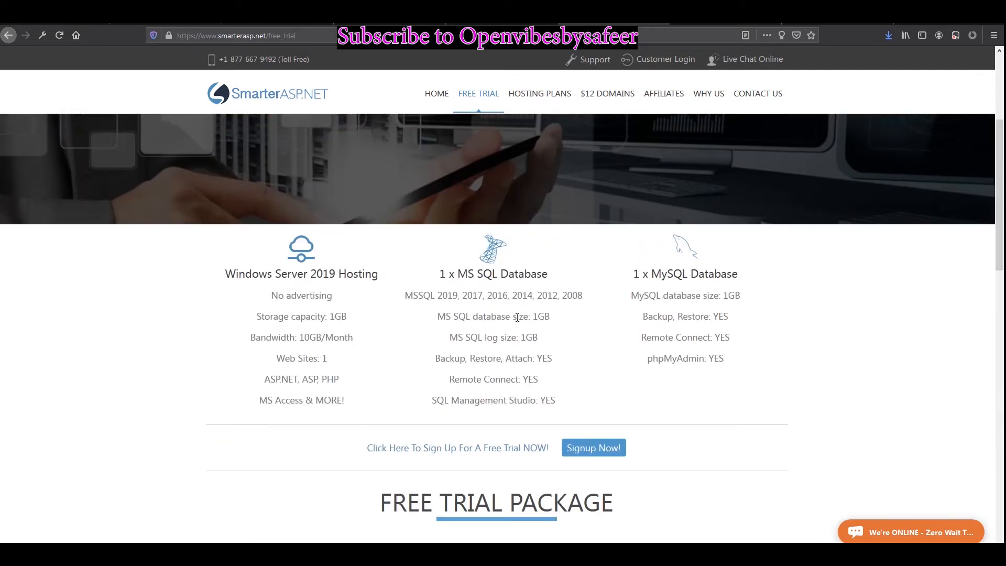
Step: Sign up for the free trial, save the login in the browser, and go to Customer Login
{"action": "left_click", "coordinate": [581, 490]}
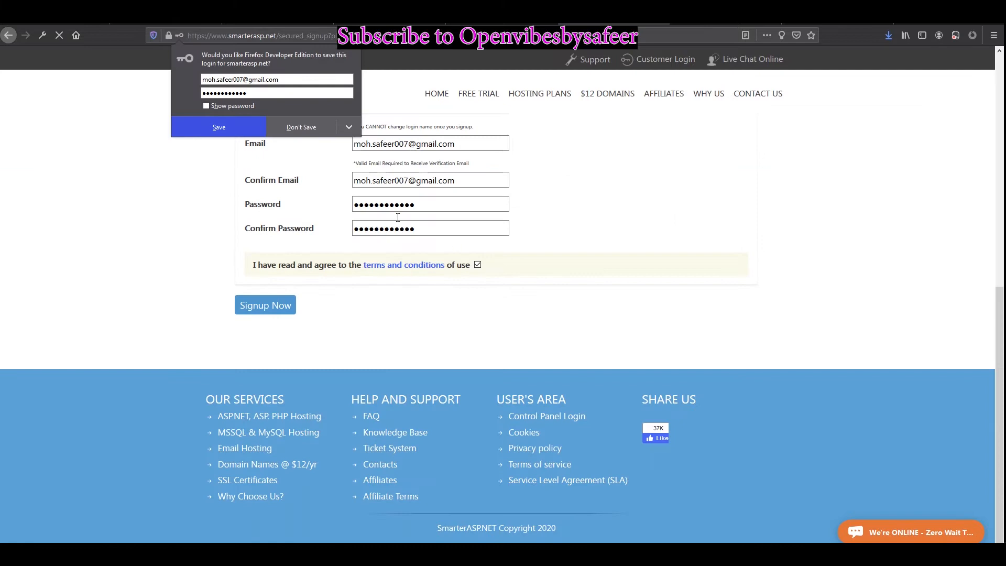
{"action": "left_click", "coordinate": [240, 127]}
{"action": "scroll", "coordinate": [648, 349], "scroll_direction": "up", "scroll_amount": 4}
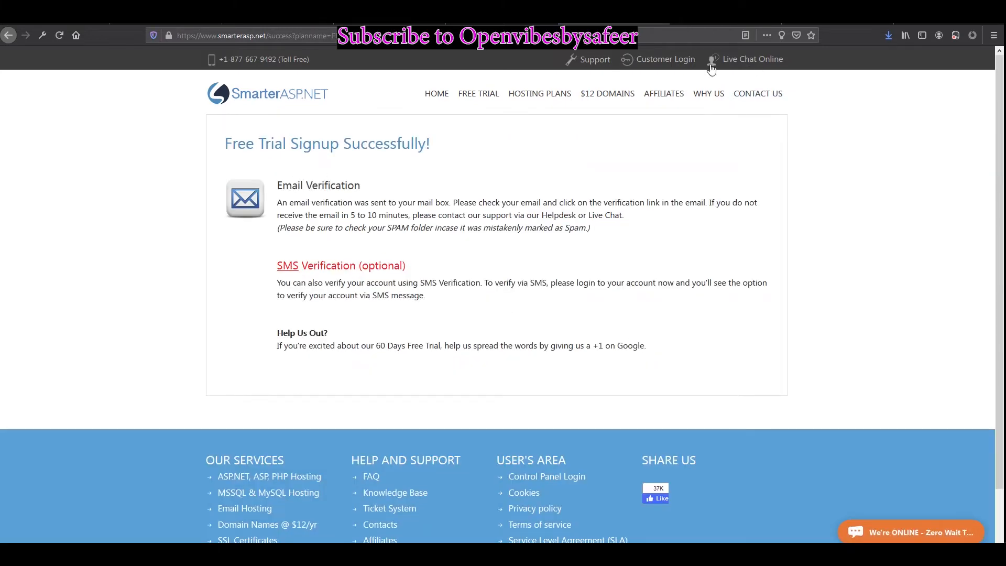
{"action": "left_click", "coordinate": [656, 60]}
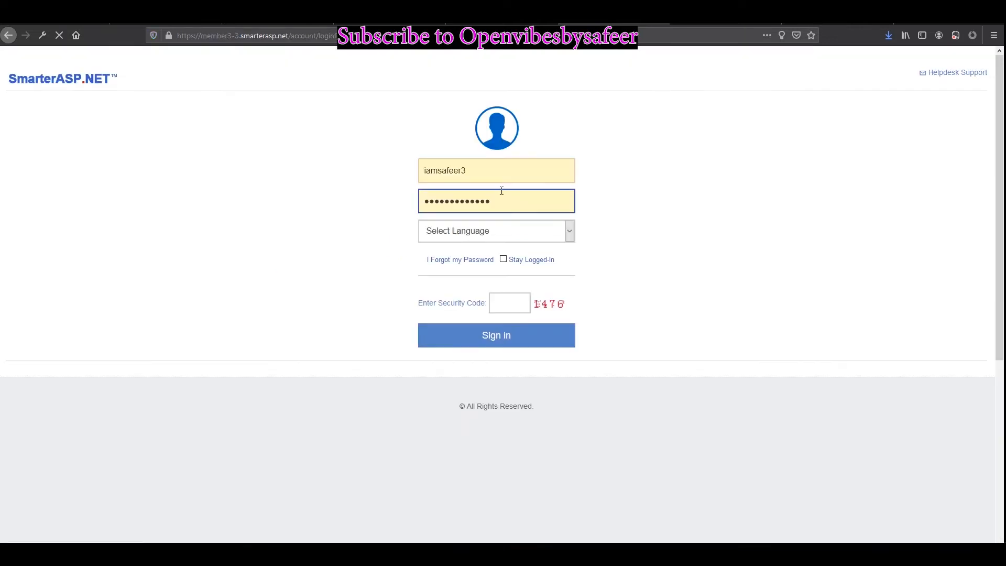
Step: Correct the username's last character, then enter the account password and the security code
{"action": "left_click", "coordinate": [479, 233]}
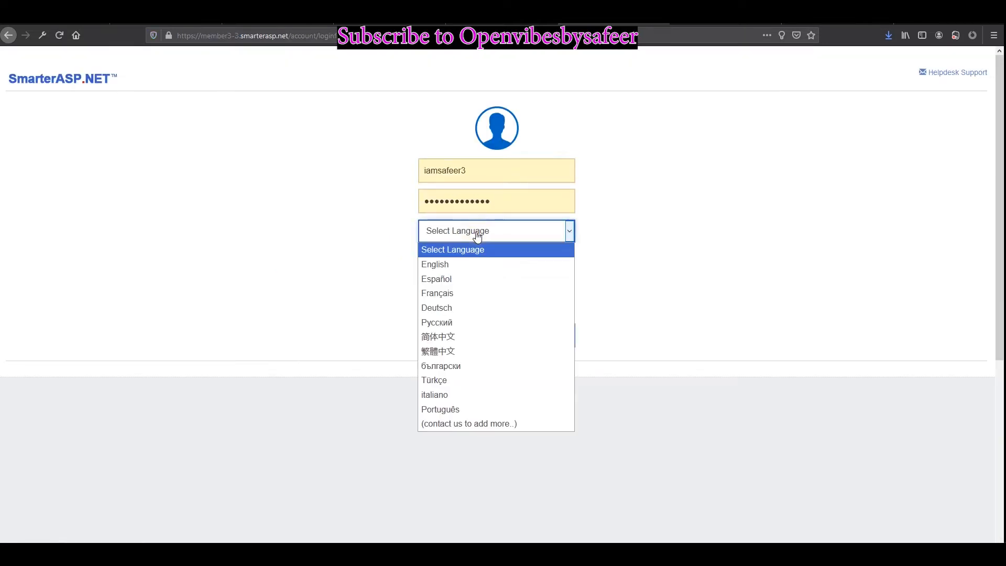
{"action": "left_click", "coordinate": [495, 170]}
{"action": "key", "text": "BackSpace"}
{"action": "type", "text": "4"}
{"action": "key", "text": "Tab"}
{"action": "type", "text": "************"}
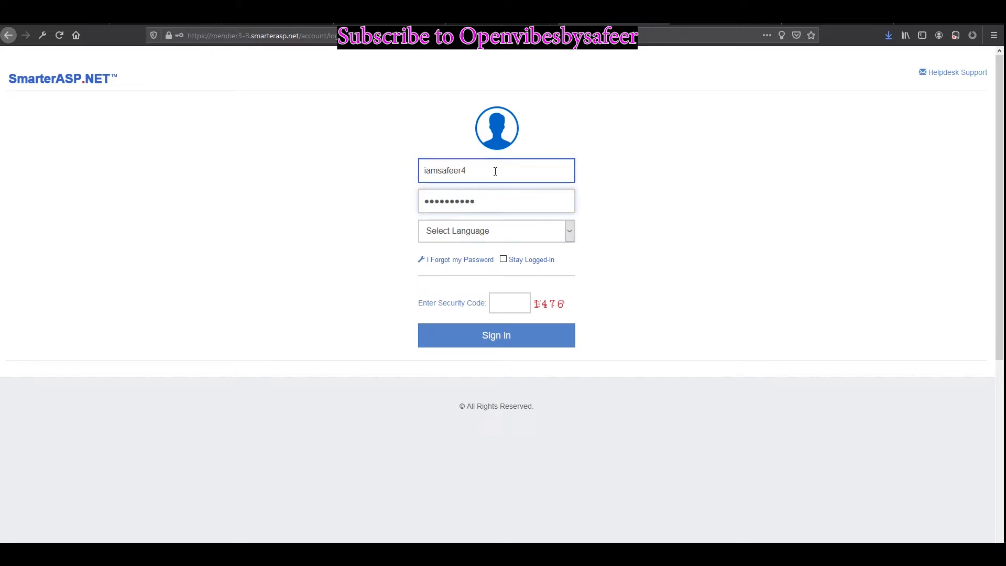
{"action": "left_click", "coordinate": [496, 302]}
{"action": "type", "text": "1476"}
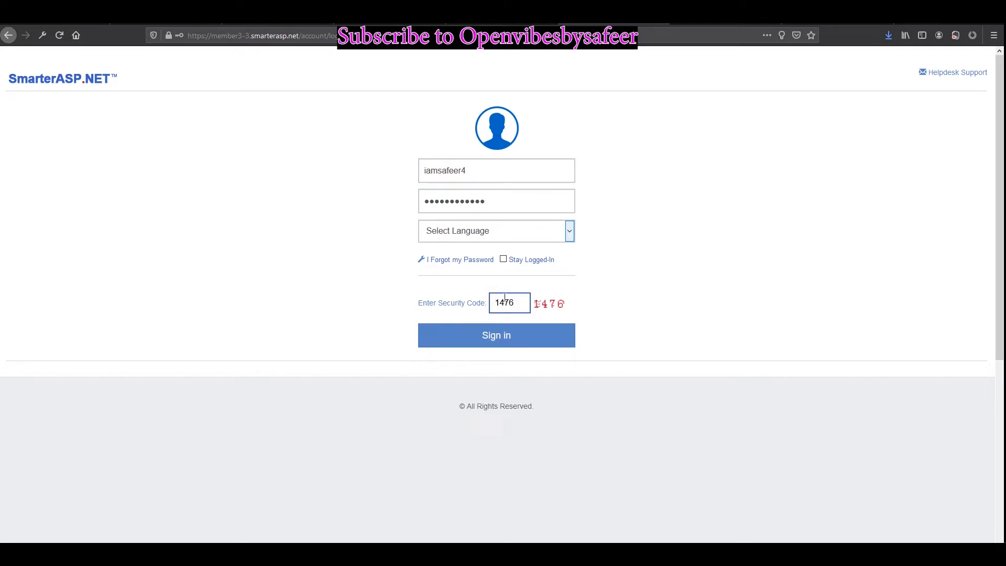
Step: Choose English as the login language, sign in, and let the browser remember the login
{"action": "left_click", "coordinate": [527, 232]}
{"action": "left_click", "coordinate": [458, 267]}
{"action": "left_click", "coordinate": [495, 338]}
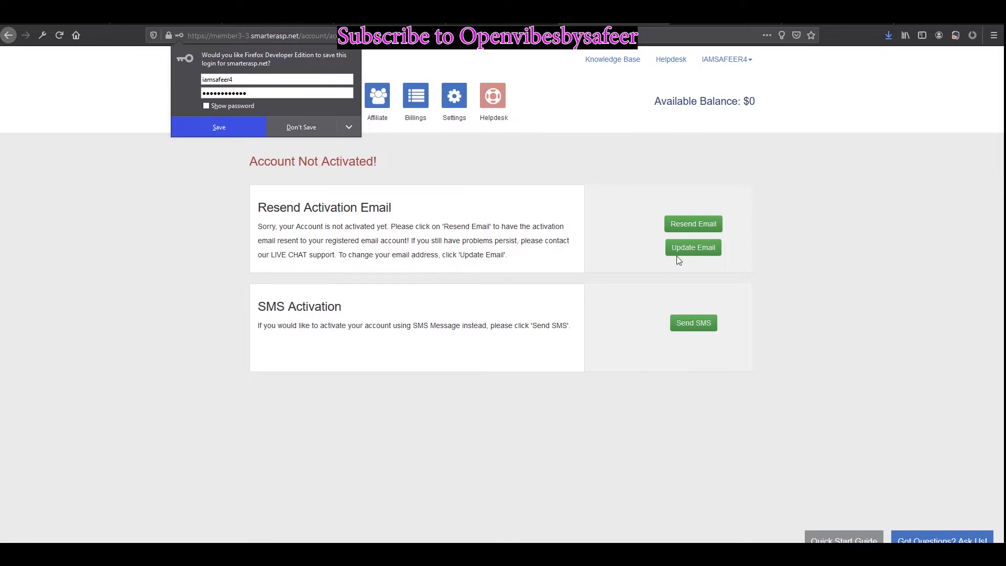
{"action": "left_click", "coordinate": [857, 209]}
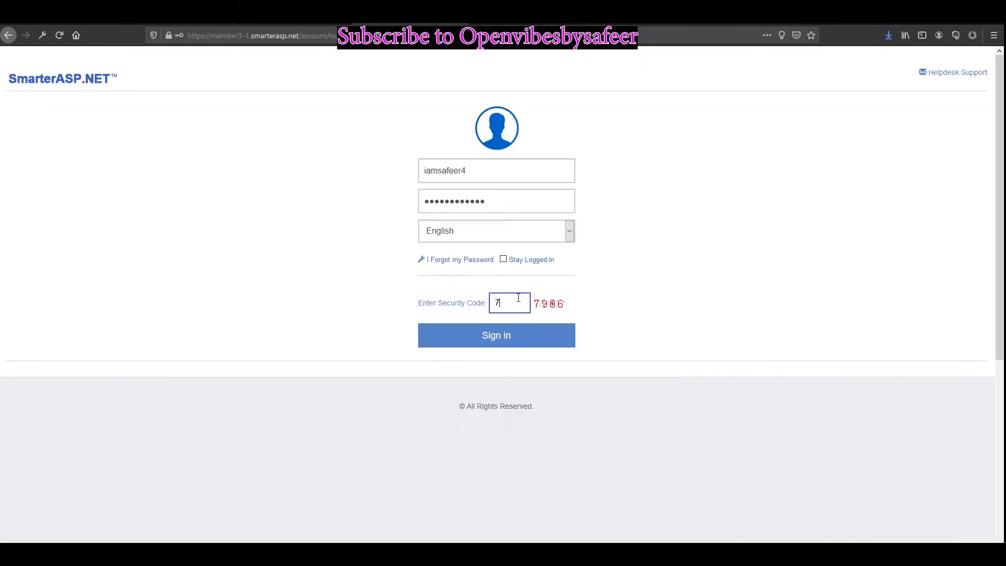
{"action": "left_click", "coordinate": [555, 337]}
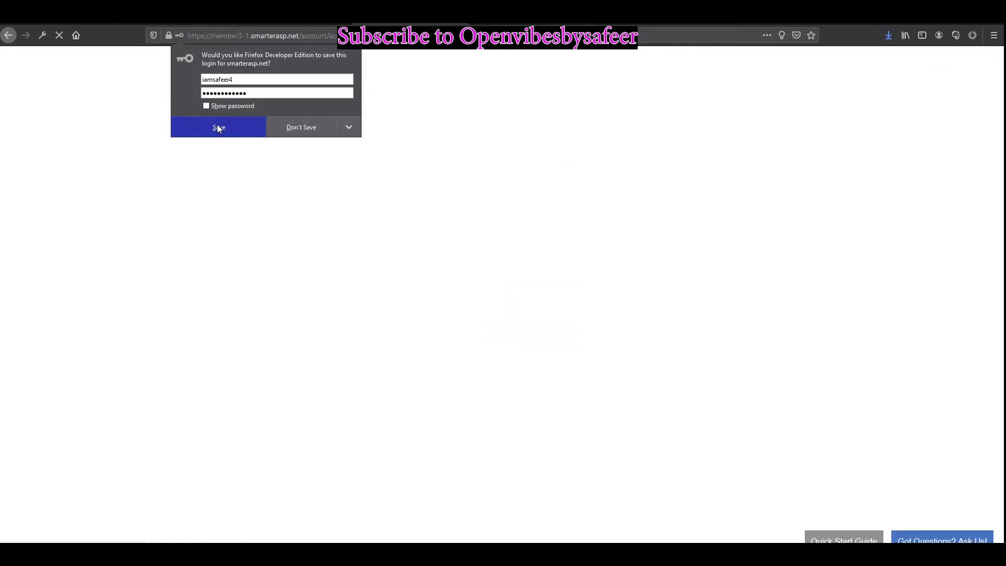
{"action": "left_click", "coordinate": [219, 127]}
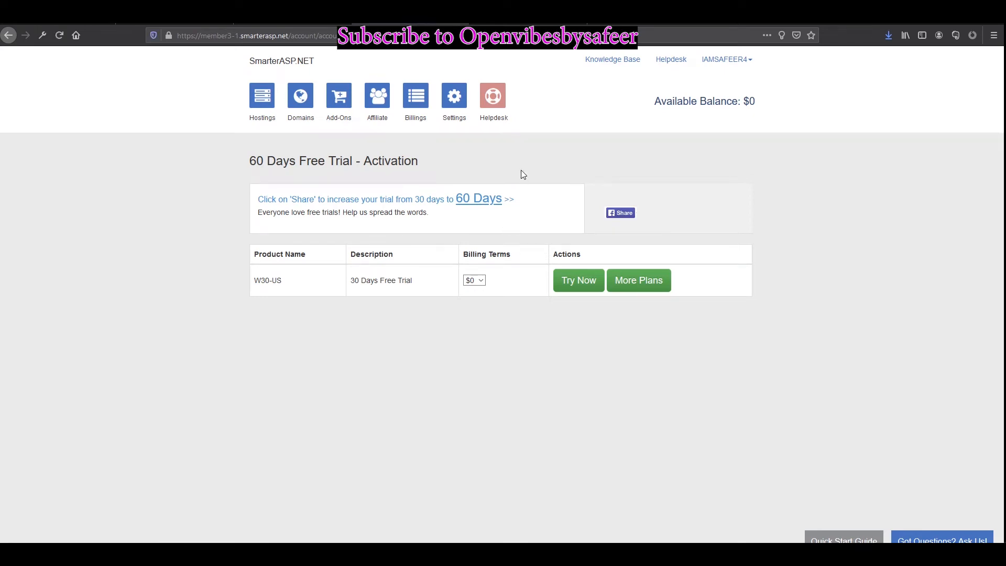
Step: Browse the Add-Ons list, then start the free trial plan from the Hostings section with Try Now
{"action": "left_click", "coordinate": [335, 108]}
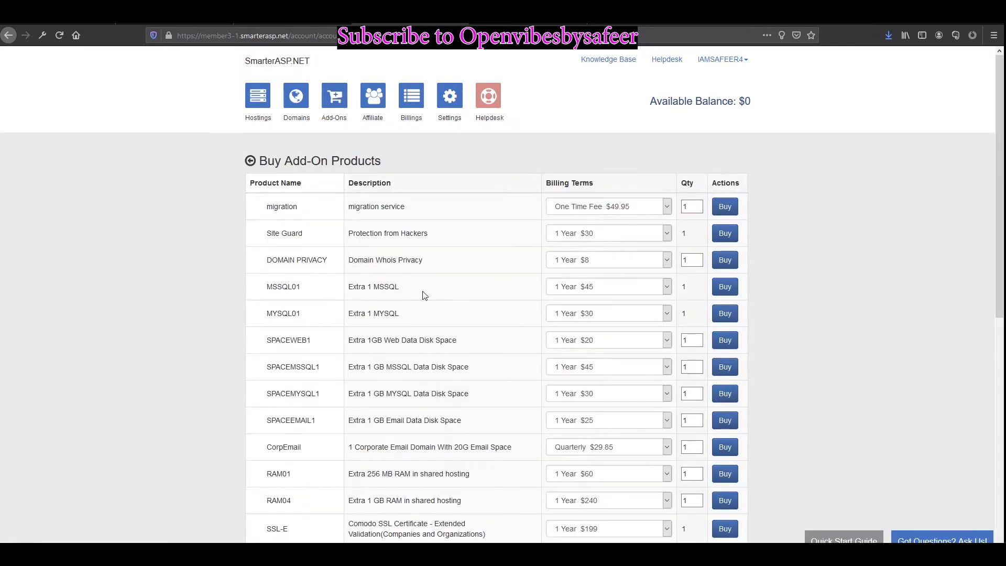
{"action": "scroll", "coordinate": [483, 325], "scroll_direction": "down", "scroll_amount": 6}
{"action": "scroll", "coordinate": [526, 361], "scroll_direction": "down", "scroll_amount": 2}
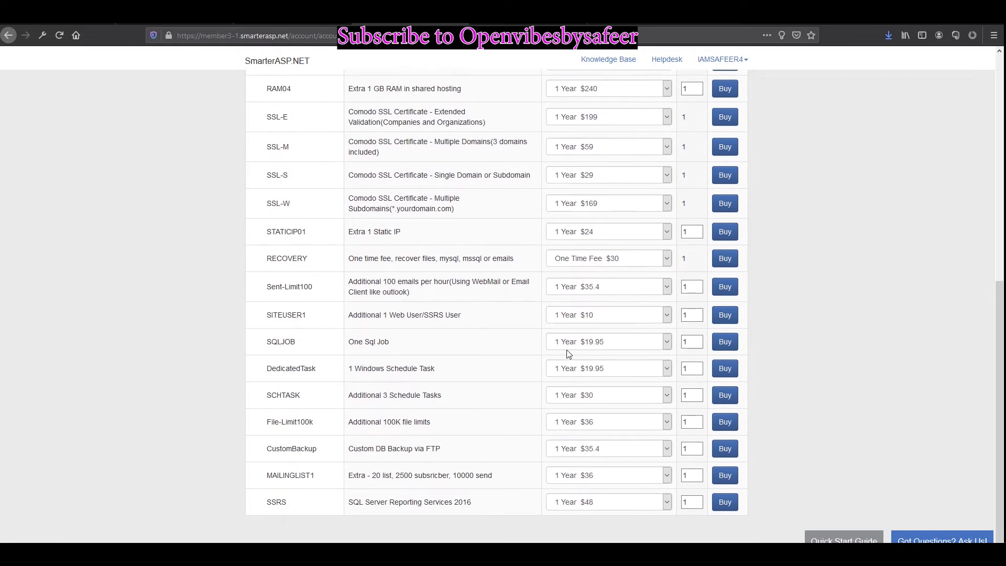
{"action": "scroll", "coordinate": [442, 246], "scroll_direction": "up", "scroll_amount": 7}
{"action": "scroll", "coordinate": [323, 268], "scroll_direction": "up", "scroll_amount": 2}
{"action": "left_click", "coordinate": [257, 97]}
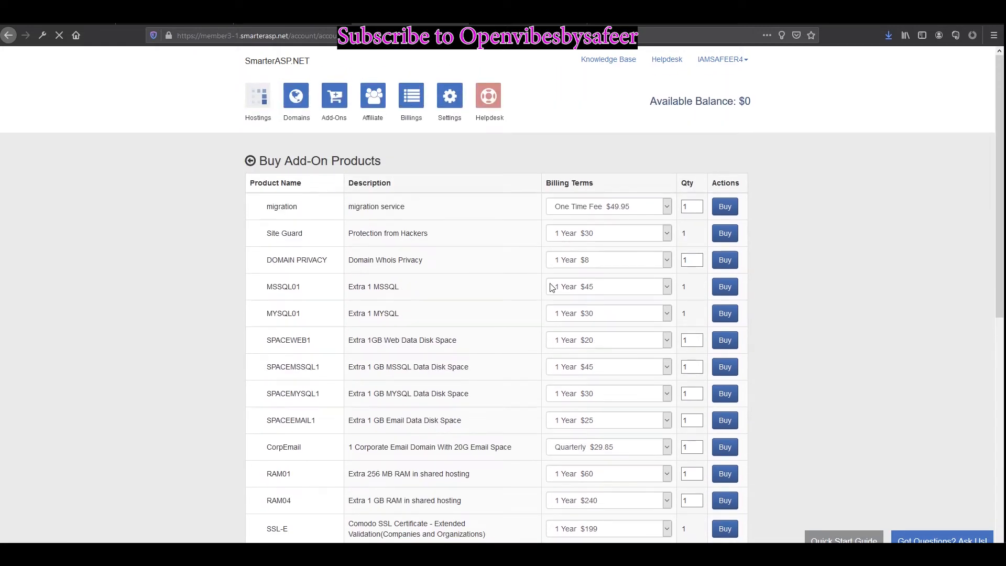
{"action": "left_click", "coordinate": [591, 285]}
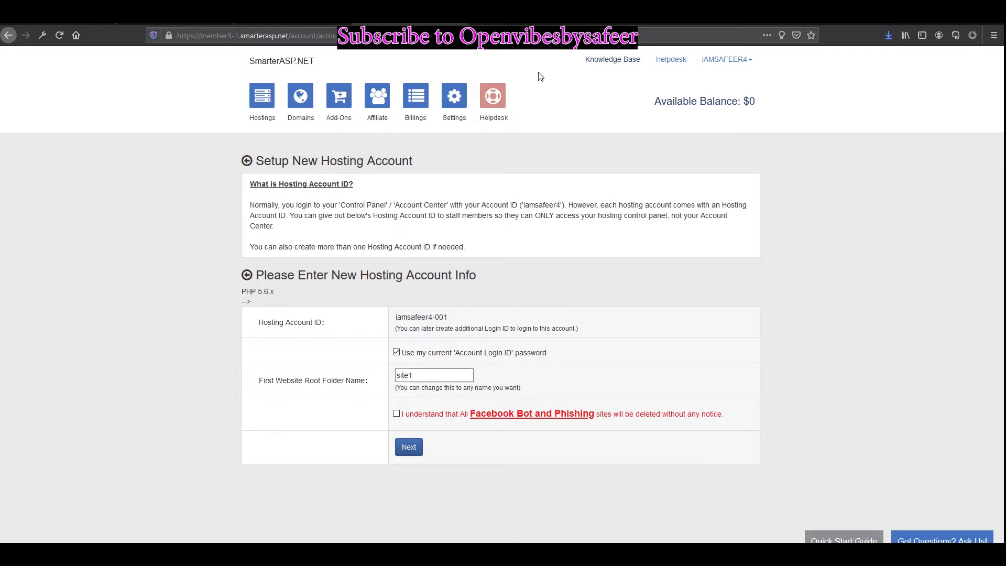
Step: Accept the phishing rule, snip the site1 confirmation details with Snipping Tool, and submit the account
{"action": "left_click", "coordinate": [396, 414]}
{"action": "left_click", "coordinate": [418, 450]}
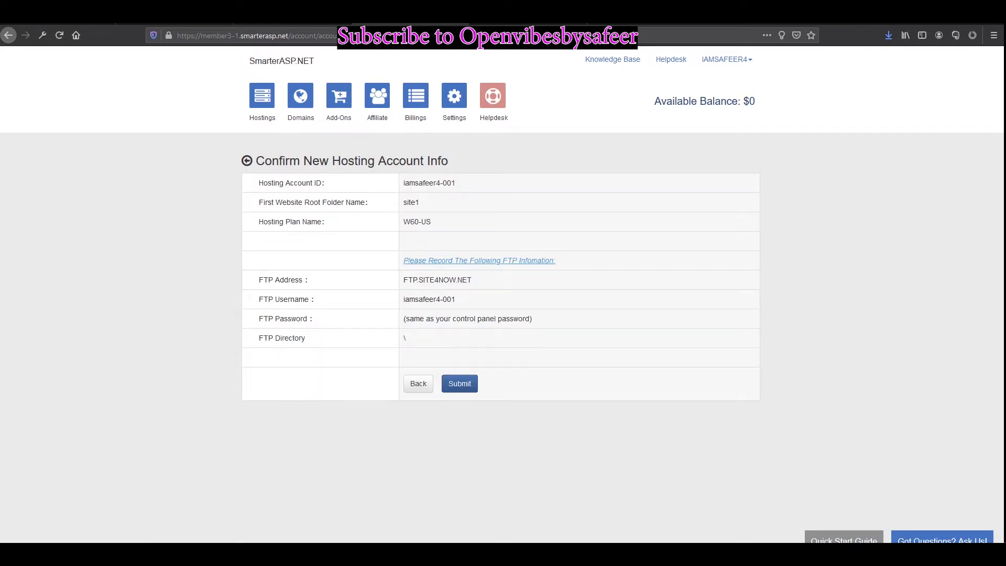
{"action": "key", "text": "super"}
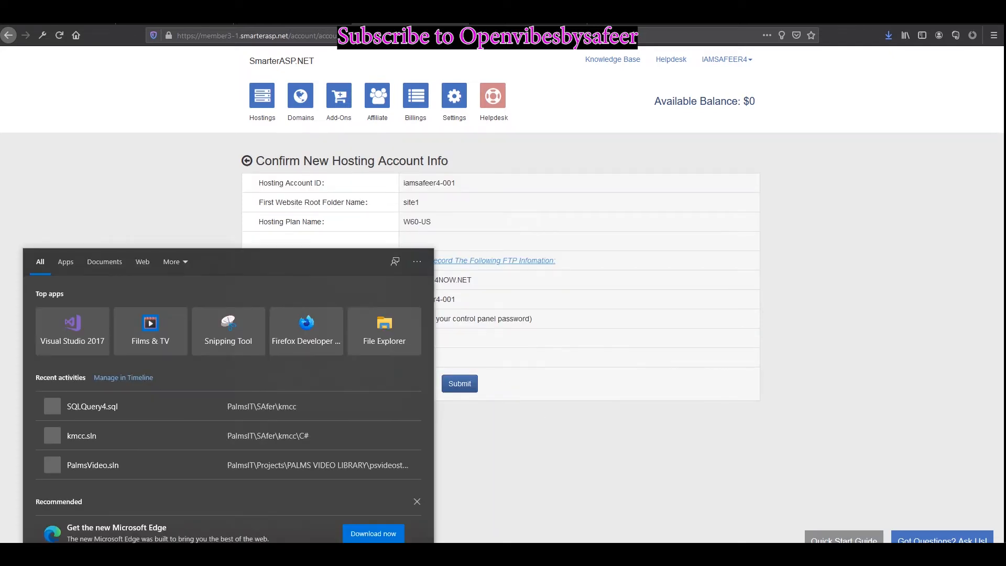
{"action": "type", "text": "sni"}
{"action": "key", "text": "Return"}
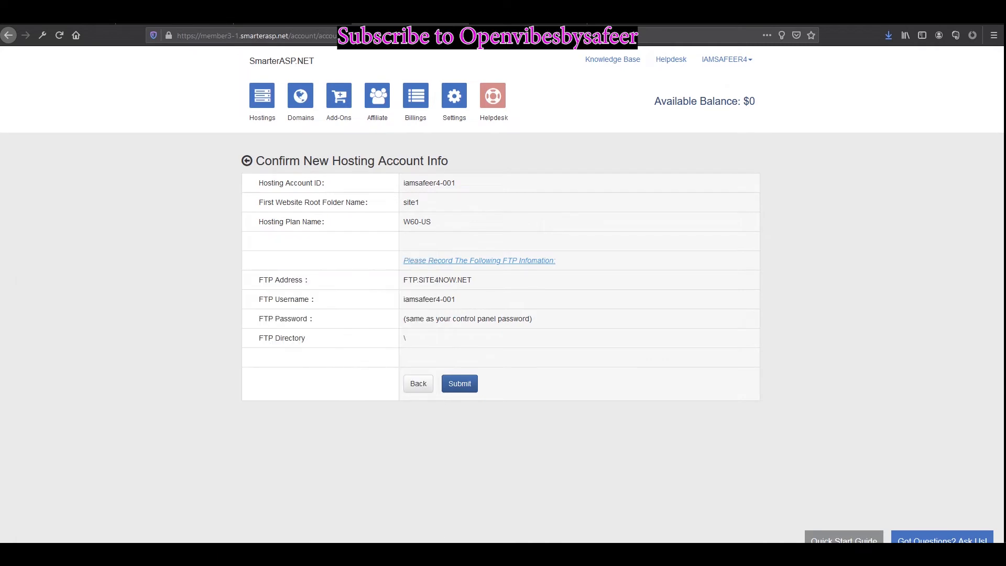
{"action": "left_click", "coordinate": [419, 178]}
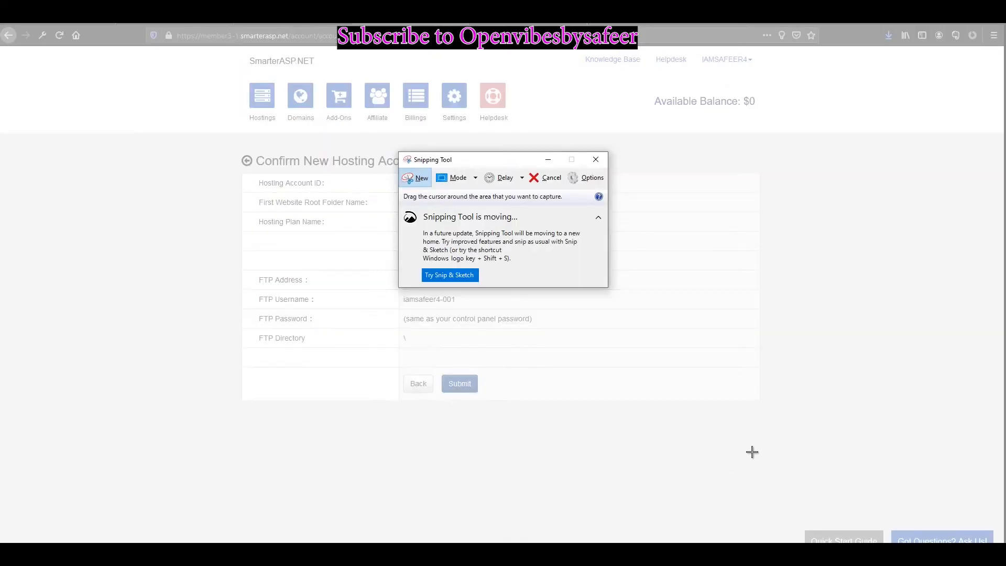
{"action": "left_click_drag", "start_coordinate": [753, 451], "coordinate": [235, 53]}
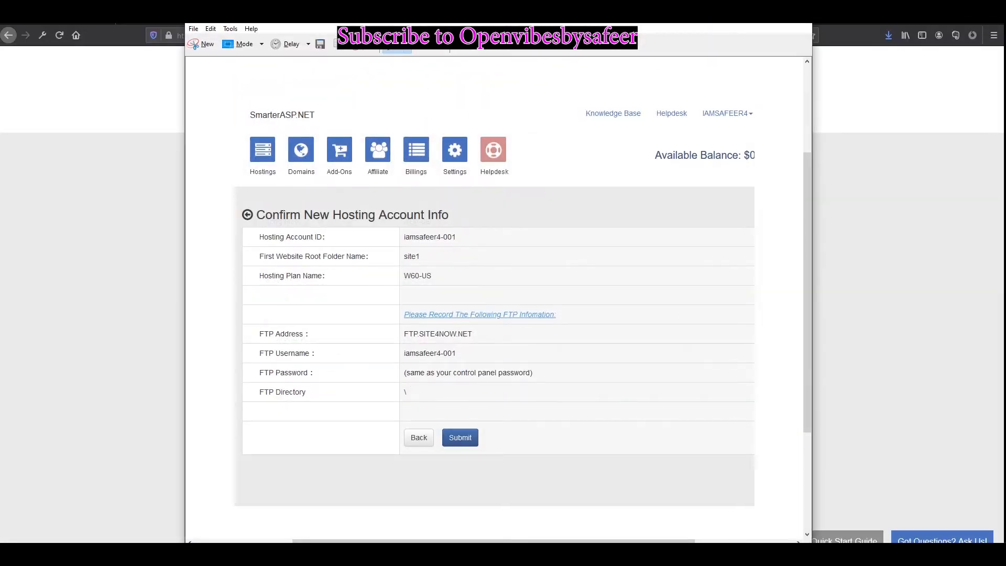
{"action": "left_click", "coordinate": [116, 289]}
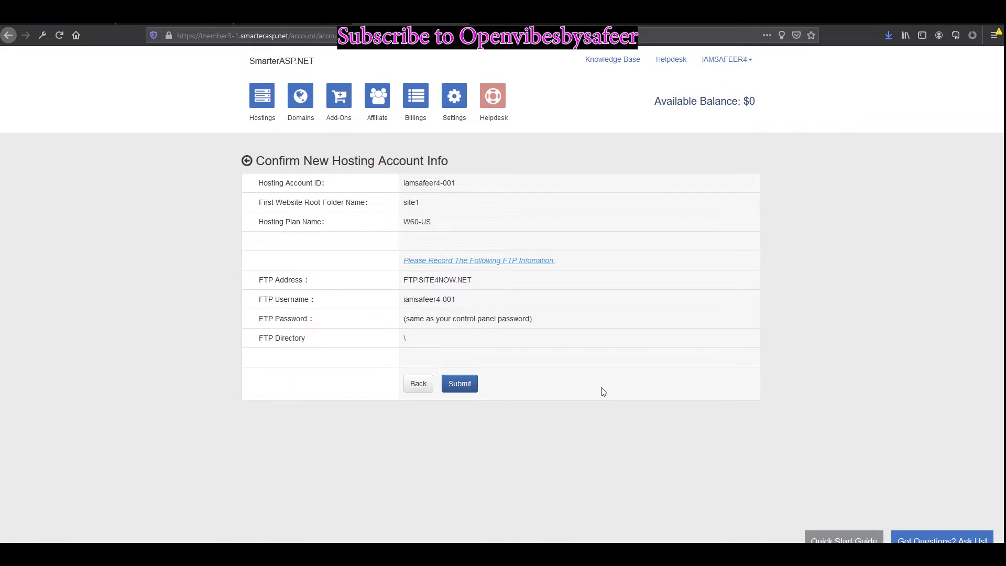
{"action": "left_click", "coordinate": [460, 384]}
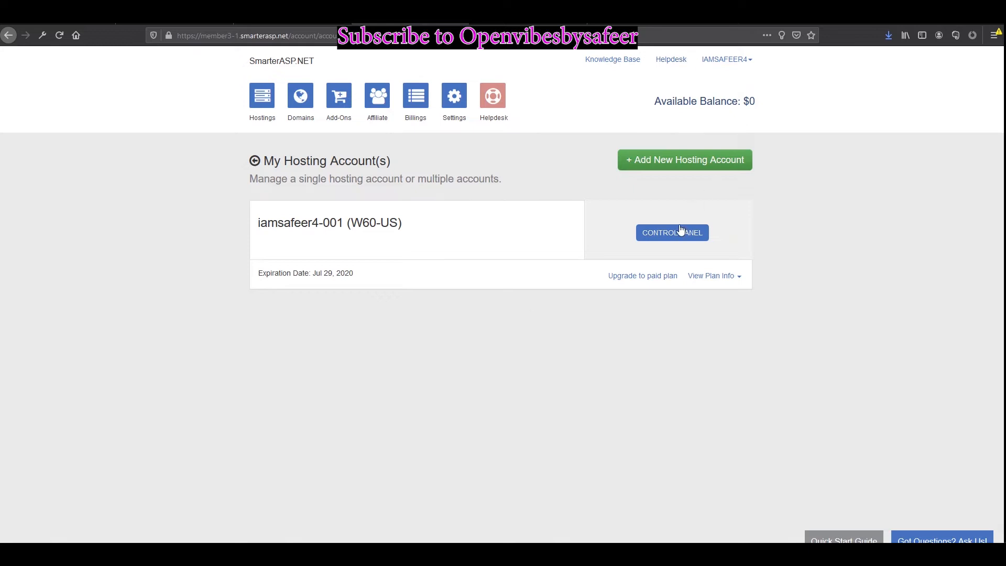
Step: From the Control Panel's Apps Installer, start the install of nopCommerce 4.30
{"action": "left_click", "coordinate": [669, 238]}
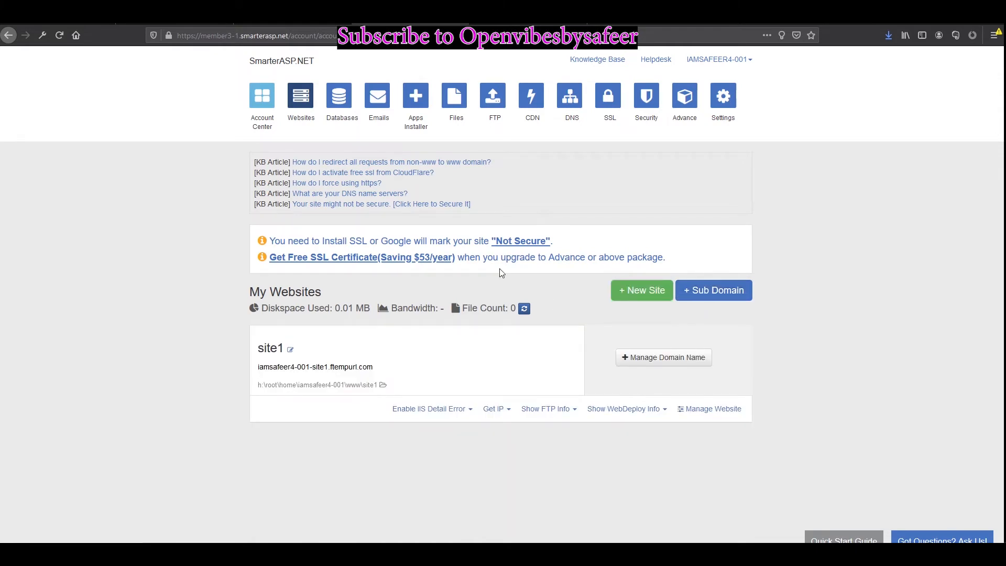
{"action": "left_click", "coordinate": [416, 96]}
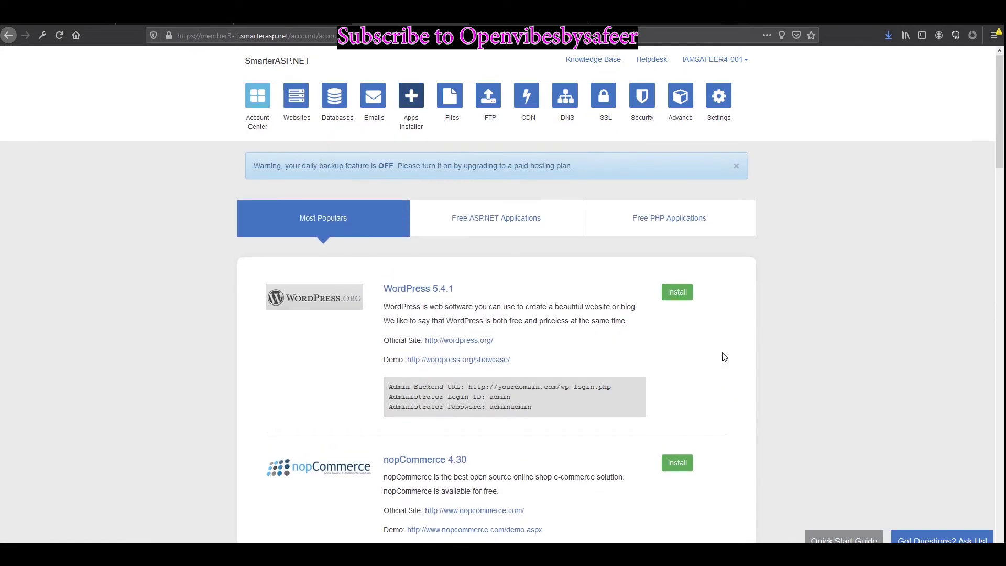
{"action": "scroll", "coordinate": [725, 357], "scroll_direction": "down", "scroll_amount": 3}
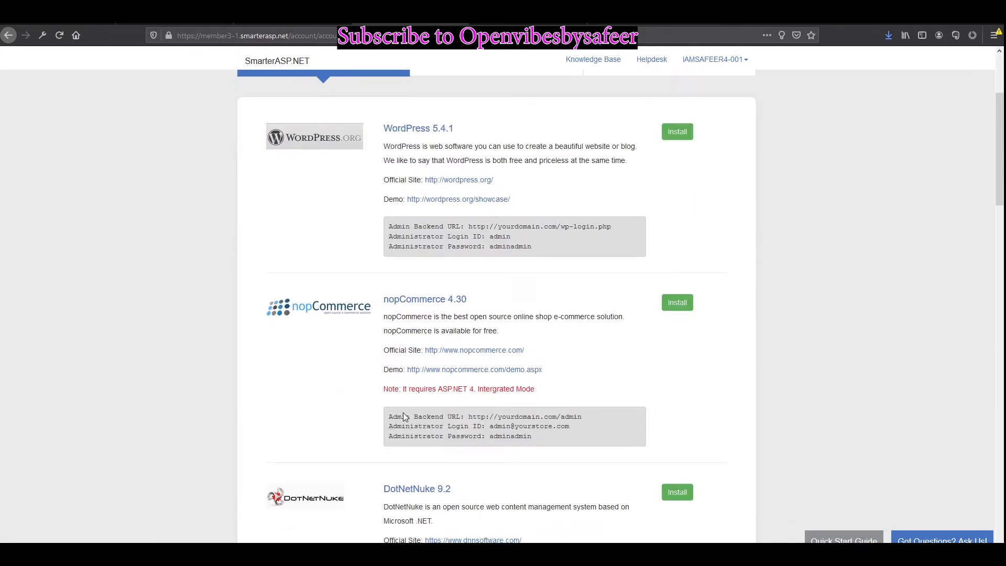
{"action": "left_click", "coordinate": [679, 311]}
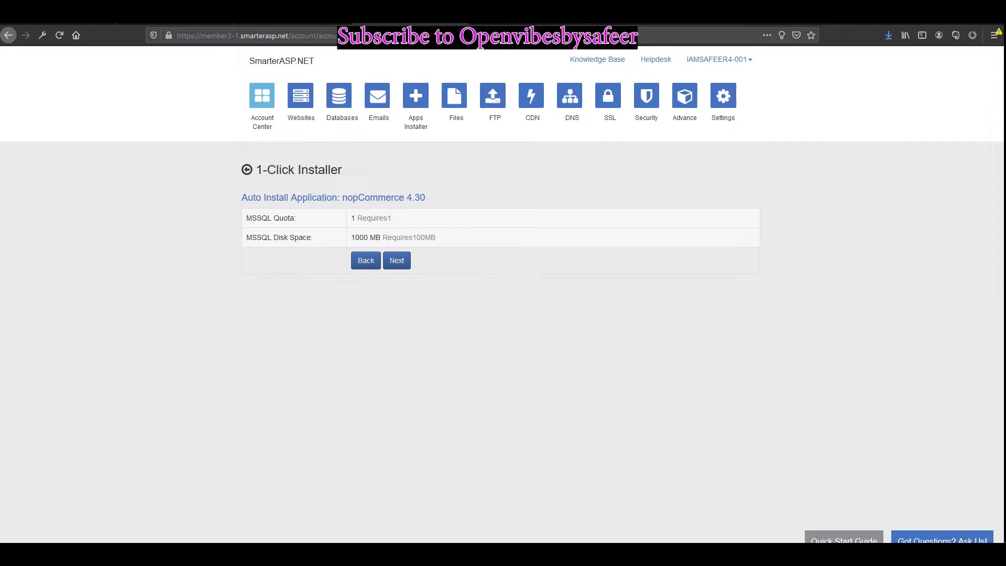
Step: Pass the quota check, keep site1, and set database n430 with a suggested password
{"action": "left_click", "coordinate": [397, 261]}
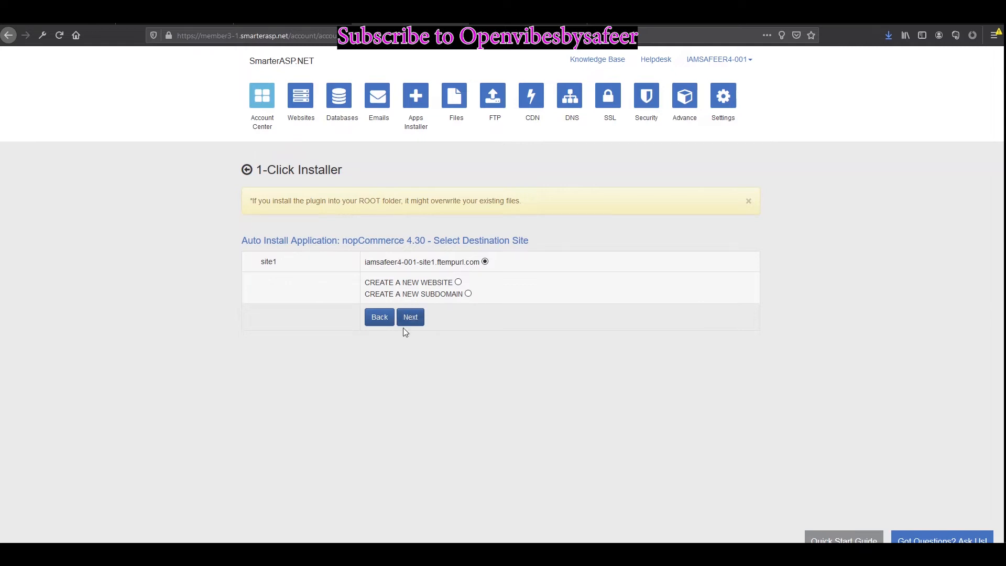
{"action": "left_click", "coordinate": [410, 321]}
{"action": "left_click", "coordinate": [388, 325]}
{"action": "left_click", "coordinate": [388, 324]}
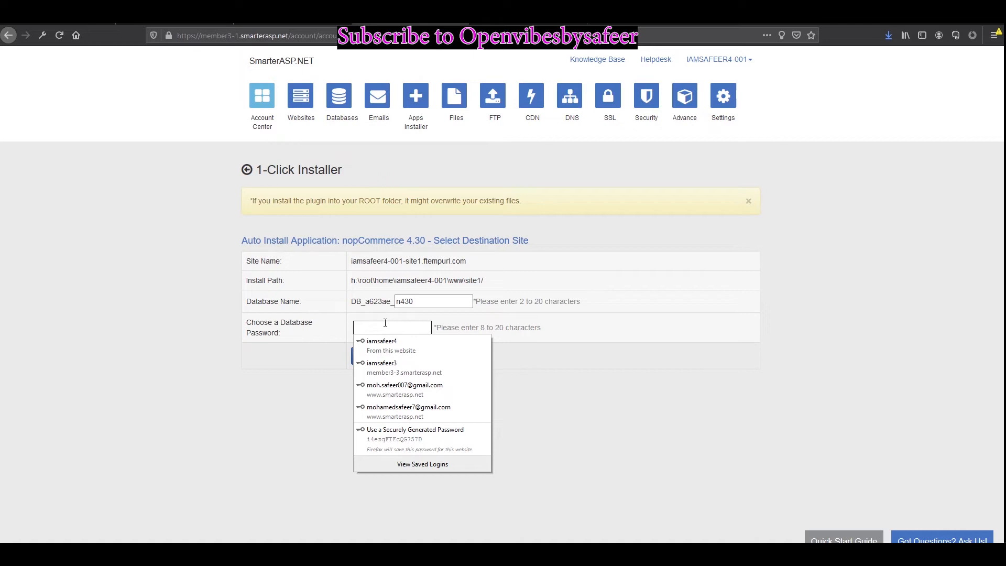
{"action": "left_click", "coordinate": [419, 351]}
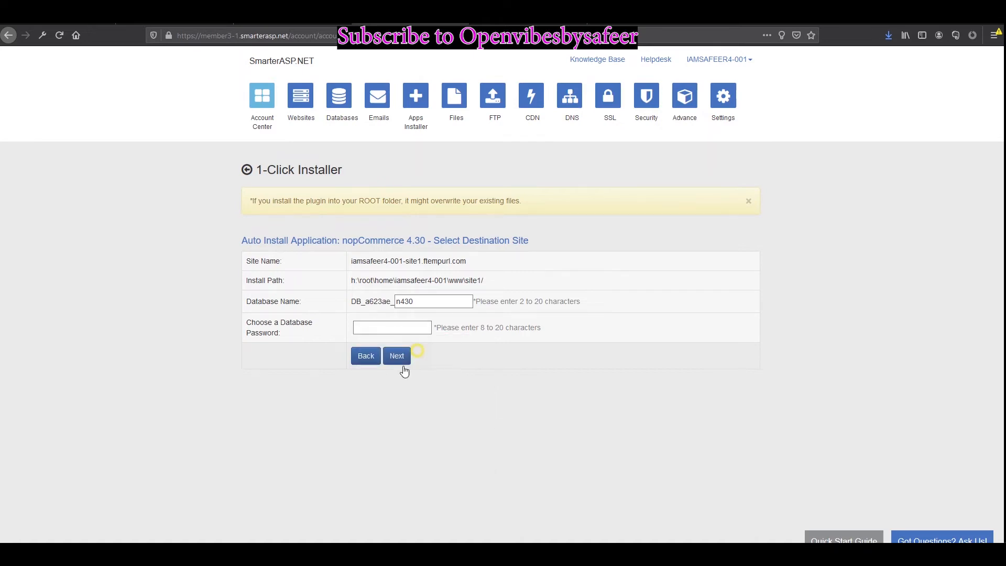
{"action": "left_click", "coordinate": [397, 358]}
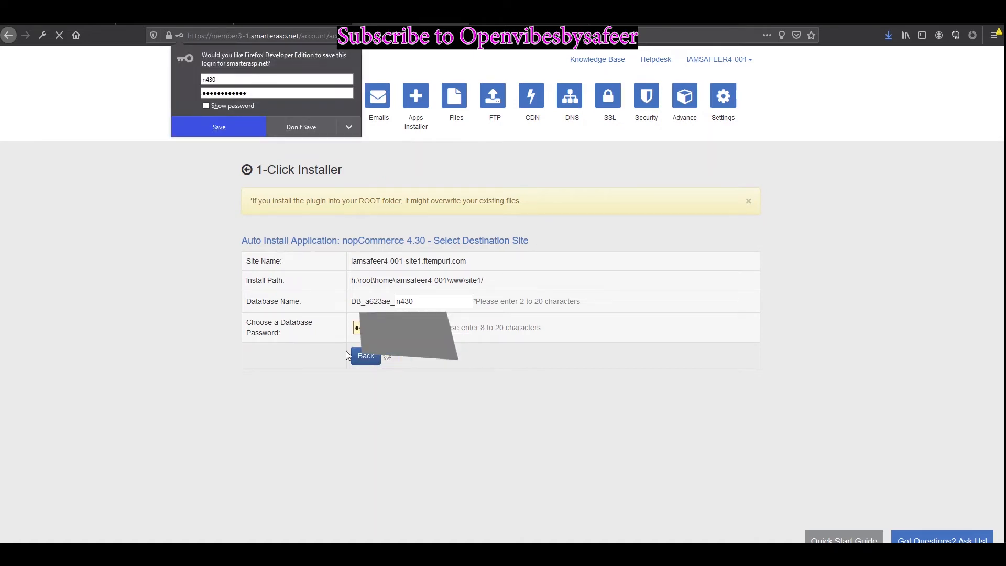
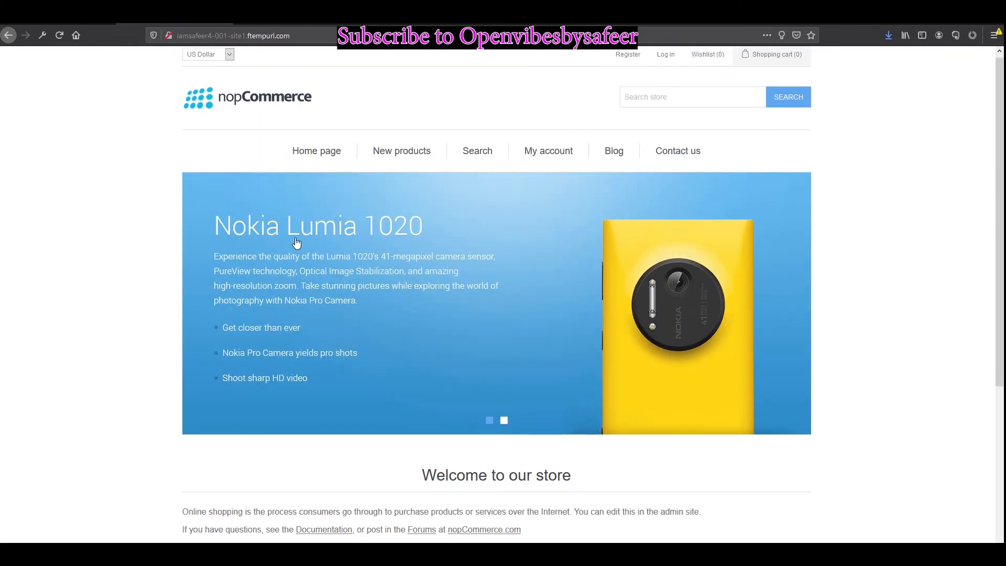
Step: Go to the store's admin login page by appending /admin to the site address
{"action": "left_click", "coordinate": [425, 154]}
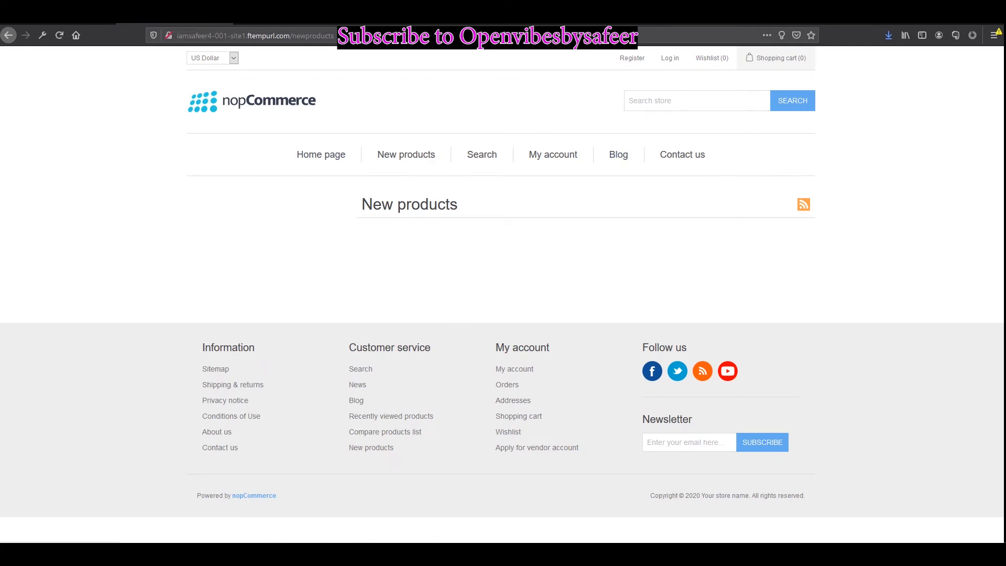
{"action": "double_click", "coordinate": [315, 37]}
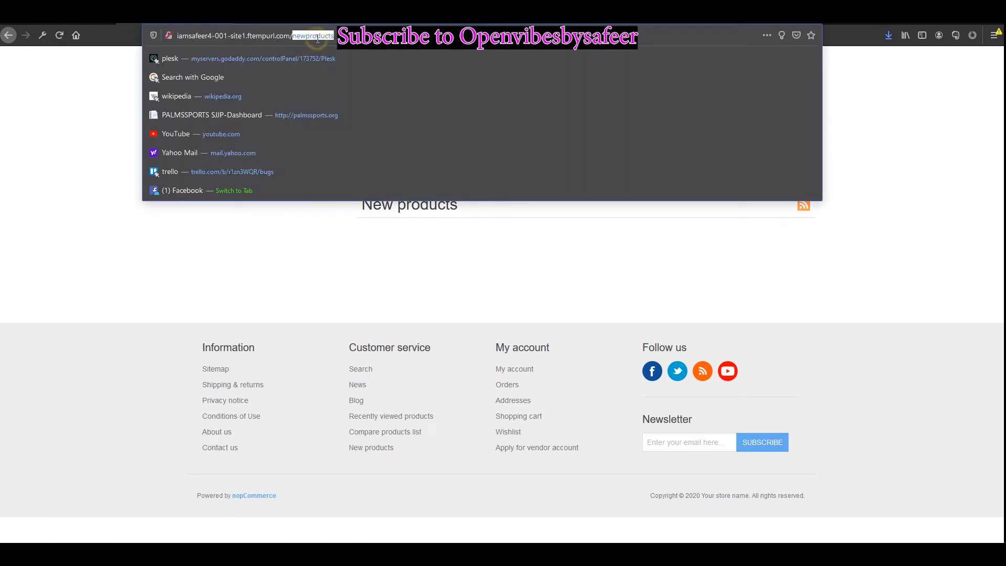
{"action": "type", "text": "admin"}
{"action": "key", "text": "Return"}
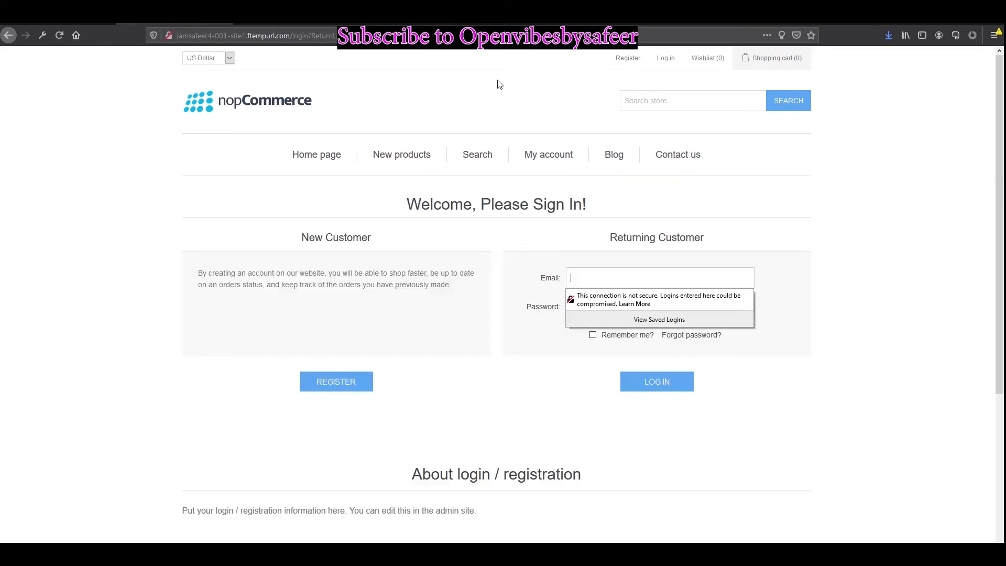
{"action": "left_click", "coordinate": [763, 208]}
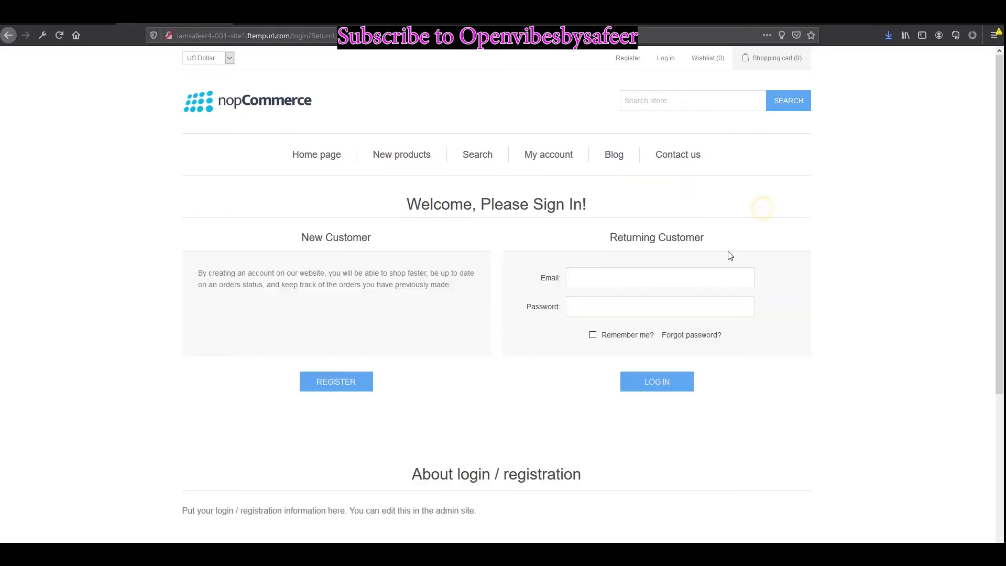
Step: Sign in with the administrator e-mail and password from the install credentials
{"action": "left_click", "coordinate": [675, 288]}
{"action": "key", "text": "alt+Tab"}
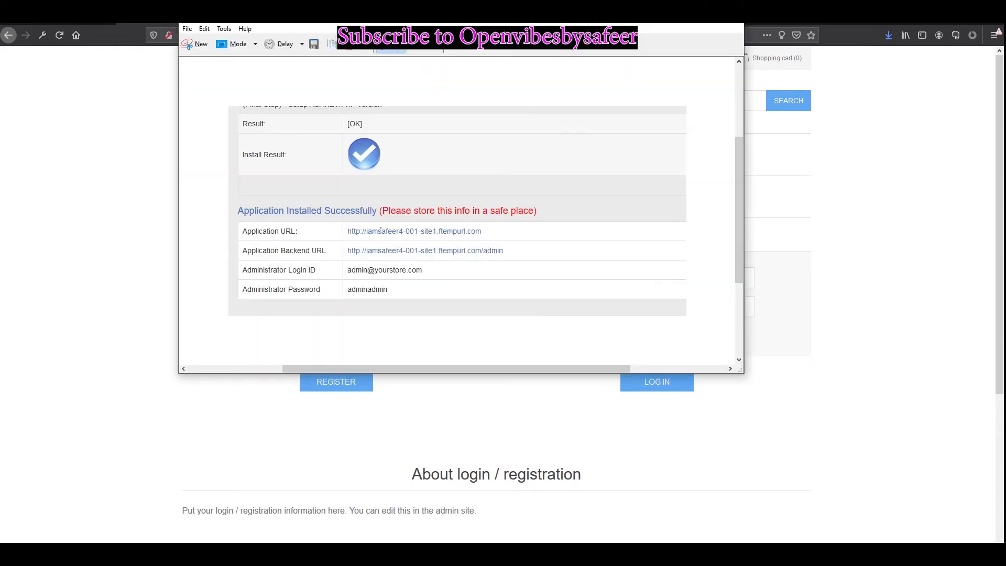
{"action": "left_click", "coordinate": [935, 287]}
{"action": "left_click", "coordinate": [661, 278]}
{"action": "type", "text": "admin@"}
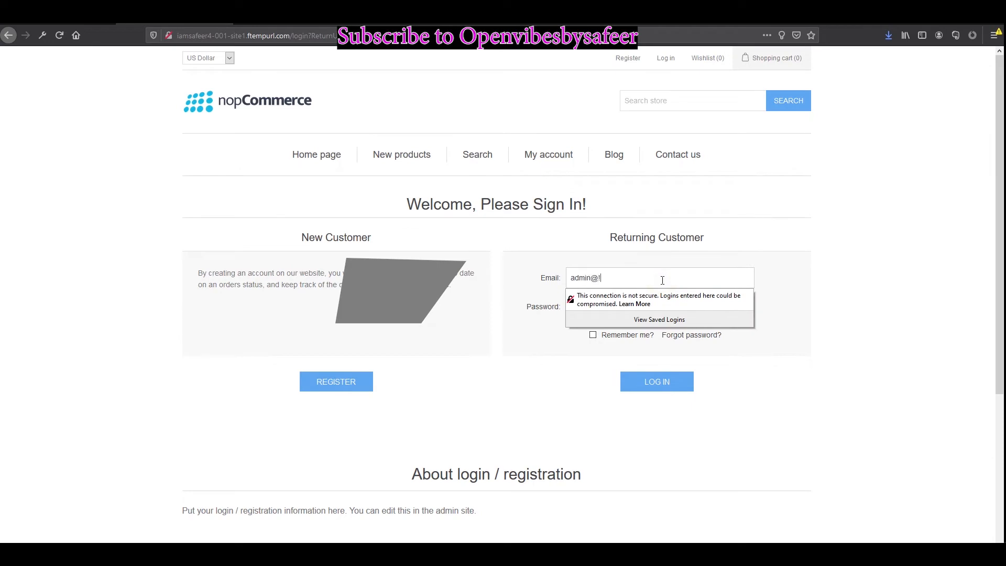
{"action": "type", "text": "yourstore.com"}
{"action": "key", "text": "Tab"}
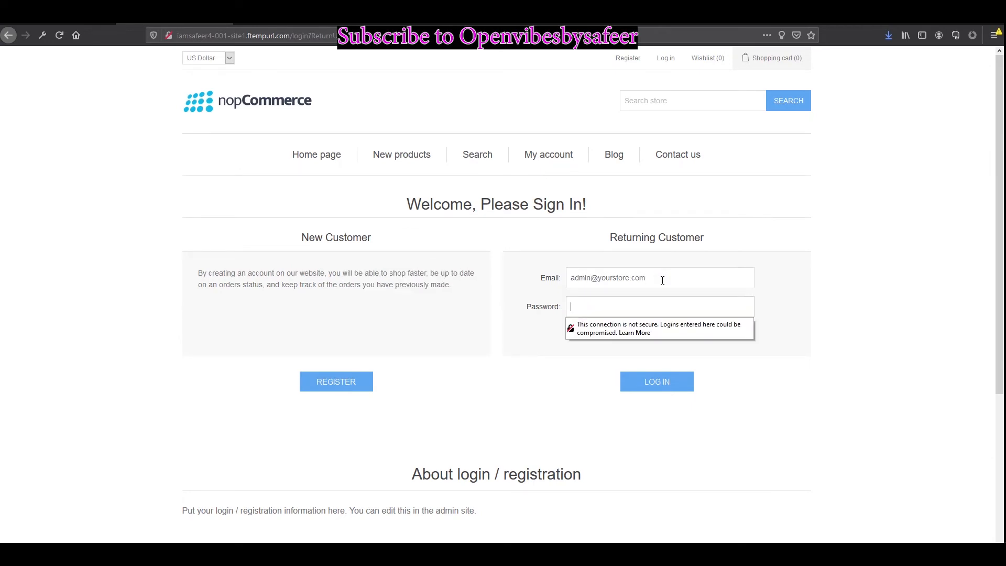
{"action": "key", "text": "alt+Tab"}
{"action": "key", "text": "alt+Tab"}
{"action": "type", "text": "a3"}
{"action": "key", "text": "Return"}
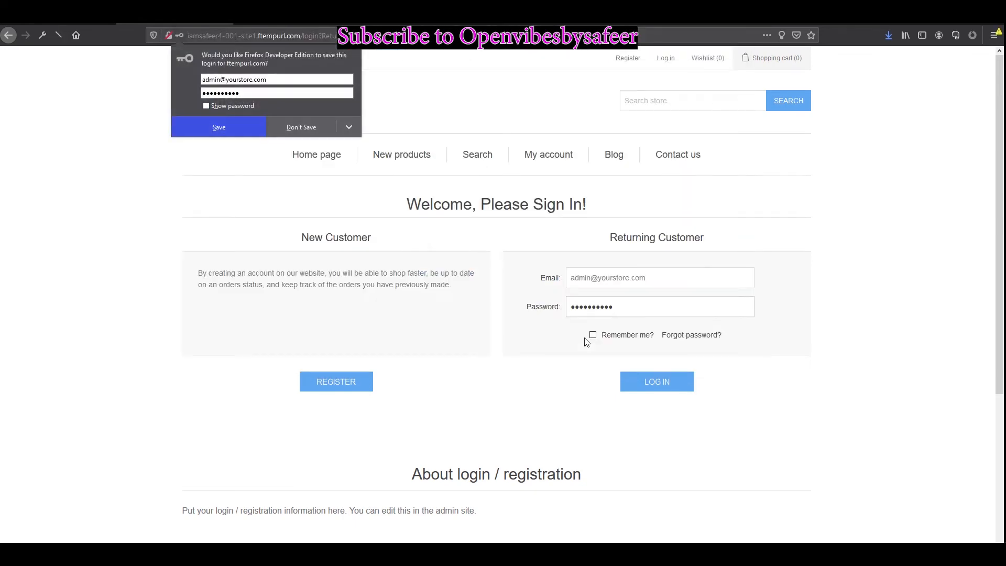
{"action": "key", "text": "alt+Tab"}
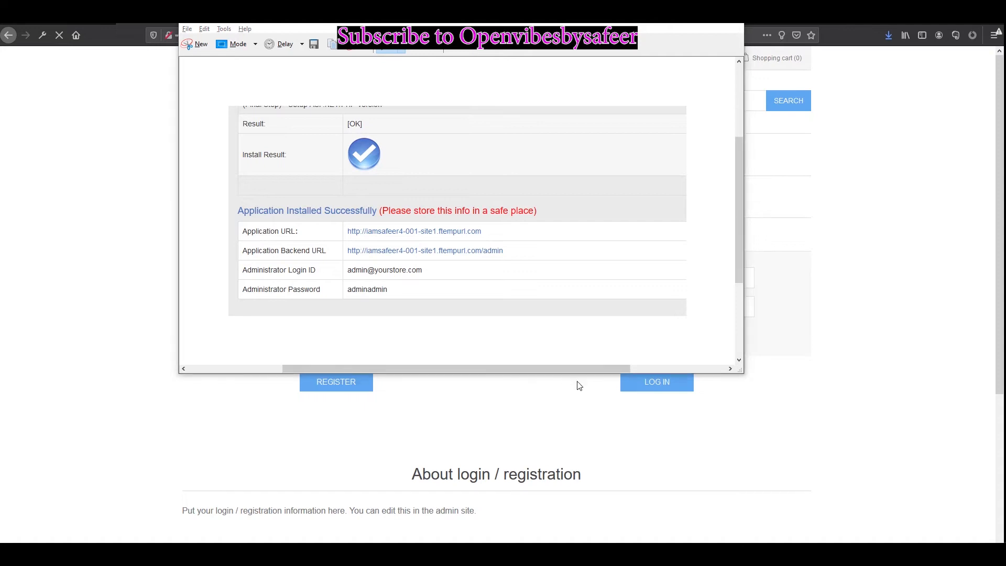
{"action": "key", "text": "alt+Tab"}
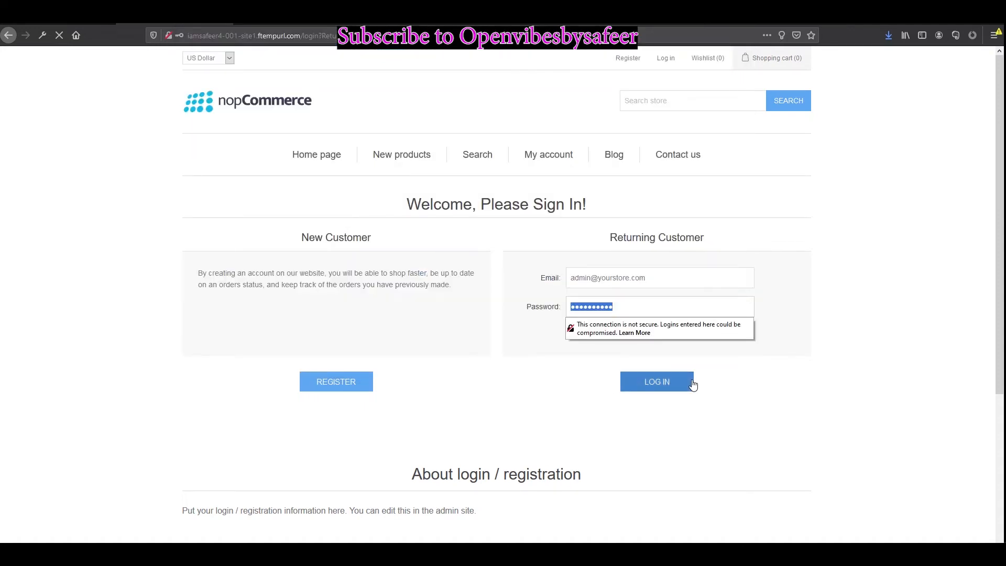
Step: Log in and start a new catalog product named Sample1
{"action": "left_click", "coordinate": [660, 389]}
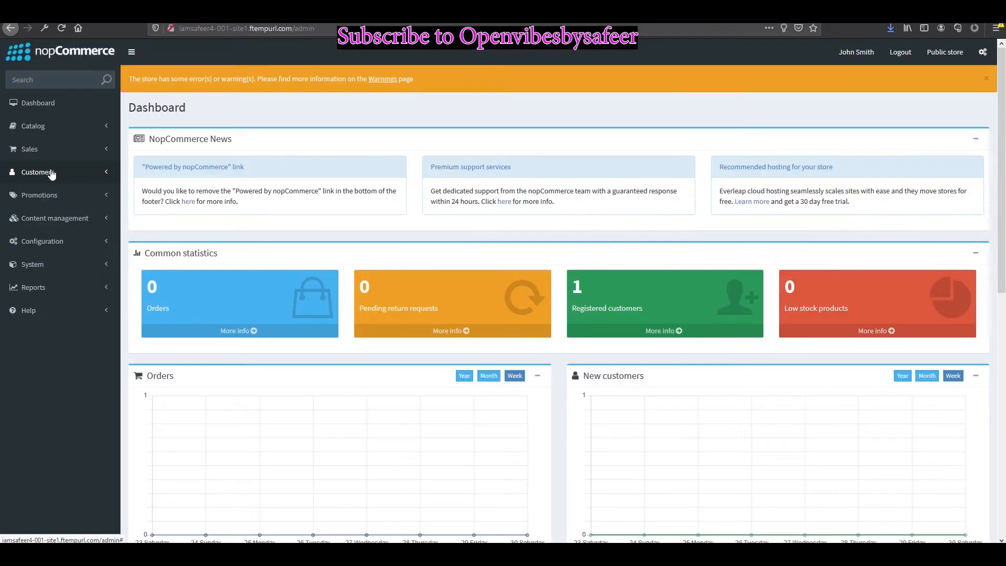
{"action": "left_click", "coordinate": [47, 124]}
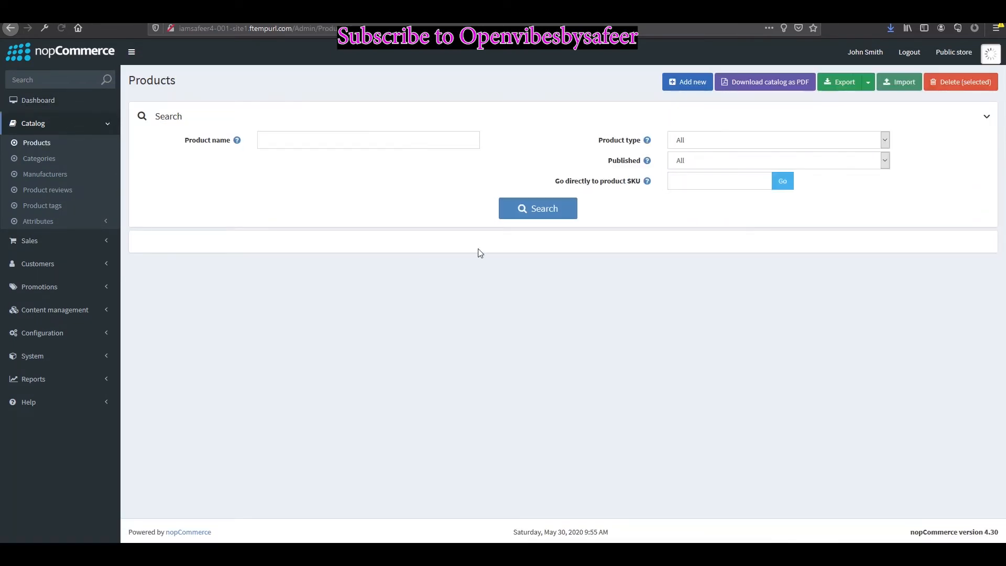
{"action": "left_click", "coordinate": [686, 82]}
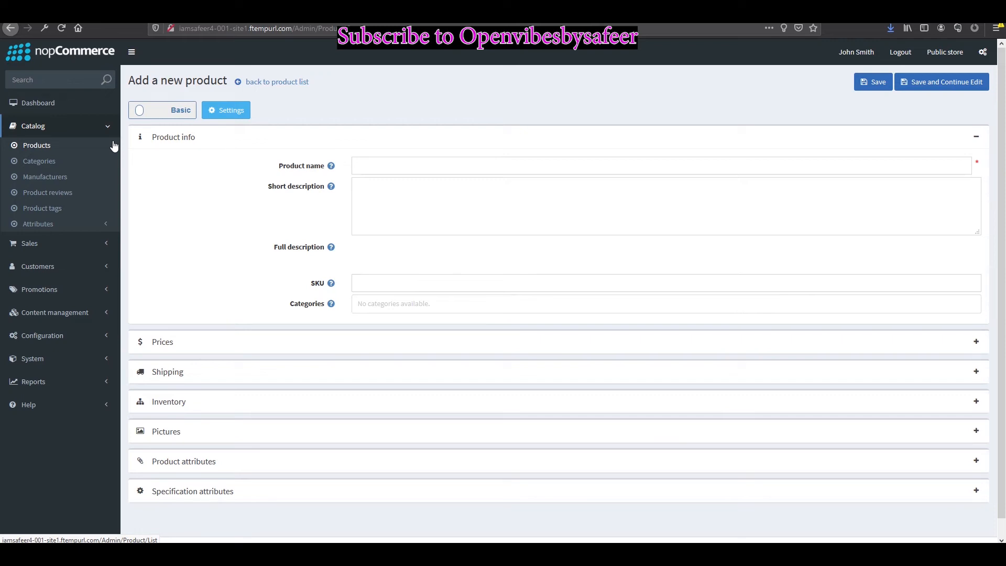
{"action": "left_click", "coordinate": [362, 164]}
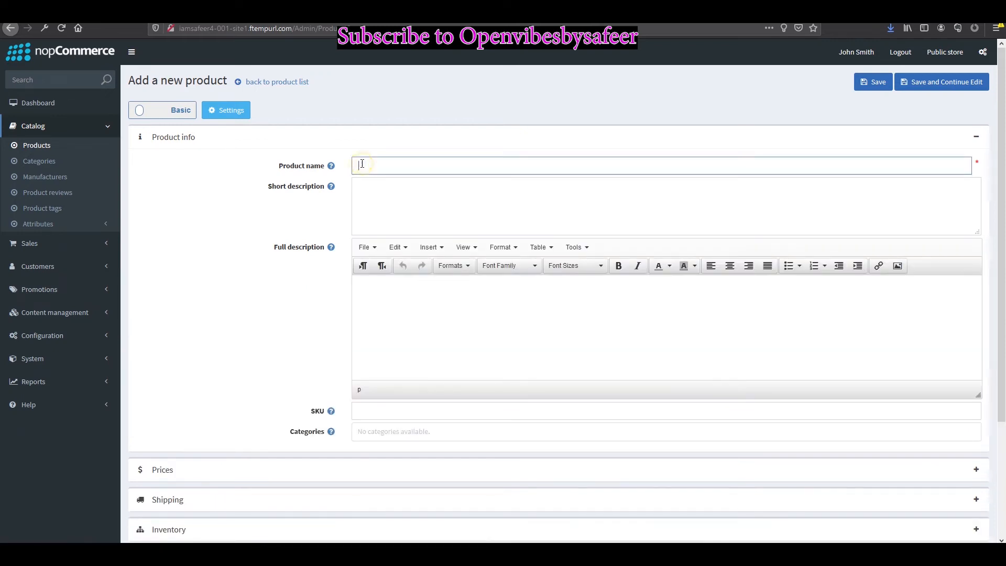
{"action": "type", "text": "Sample1"}
Step: Give Sample1 the short description 'asdasd' and full description 'assd'
{"action": "left_click", "coordinate": [438, 209]}
{"action": "type", "text": "asdasd"}
{"action": "left_click", "coordinate": [354, 326]}
{"action": "type", "text": "assd"}
Step: Expand the Prices section and set the product price to 10
{"action": "scroll", "coordinate": [433, 388], "scroll_direction": "down", "scroll_amount": 2}
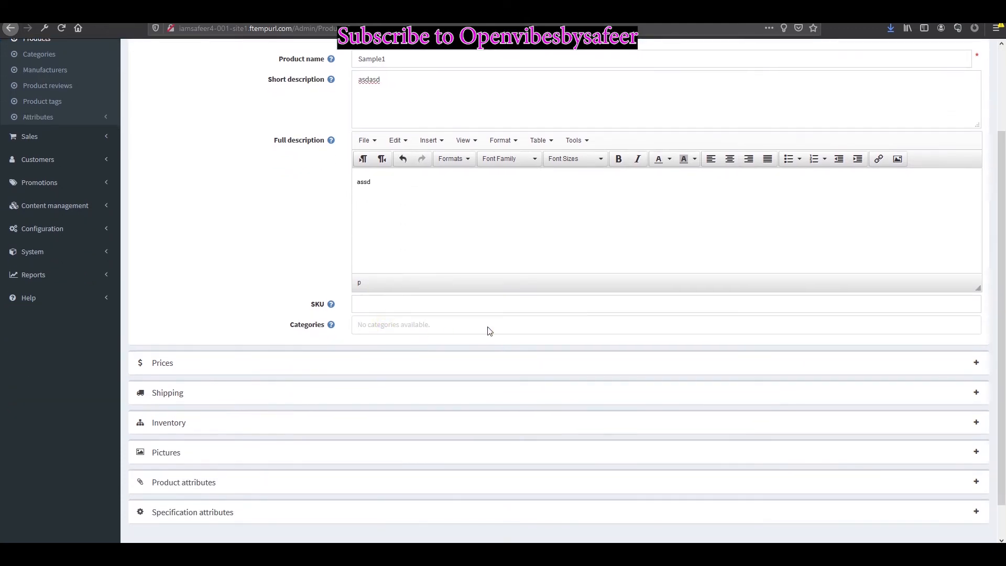
{"action": "scroll", "coordinate": [435, 351], "scroll_direction": "down", "scroll_amount": 1}
{"action": "left_click", "coordinate": [976, 324]}
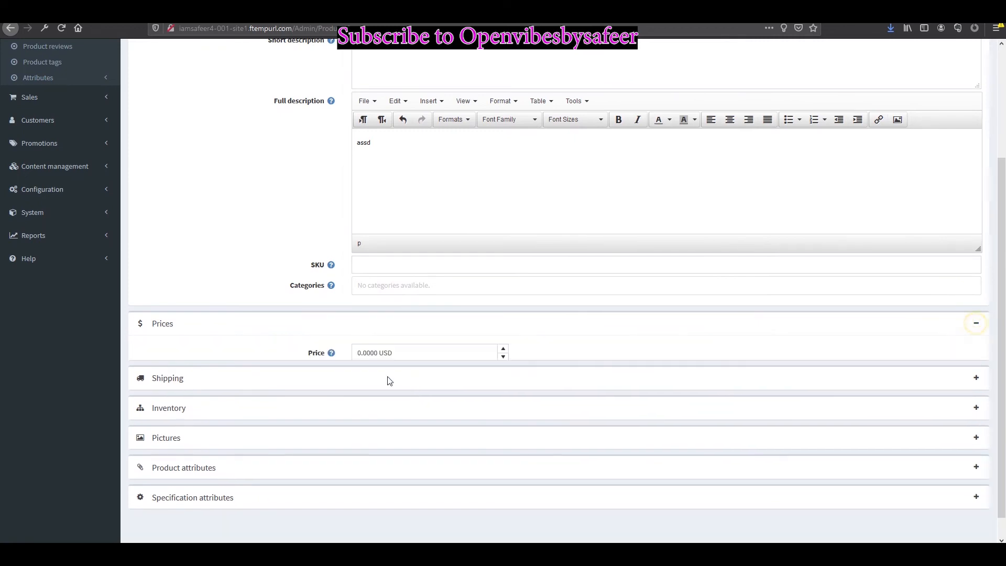
{"action": "scroll", "coordinate": [406, 336], "scroll_direction": "down", "scroll_amount": 1}
{"action": "left_click", "coordinate": [512, 299]}
{"action": "left_click", "coordinate": [363, 299]}
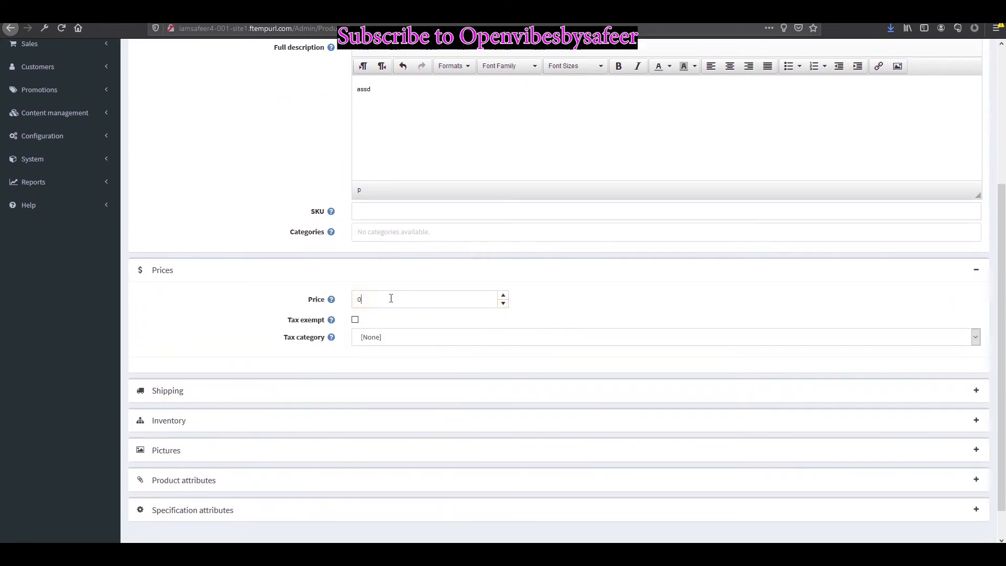
{"action": "type", "text": "10"}
{"action": "left_click", "coordinate": [556, 287]}
{"action": "scroll", "coordinate": [645, 292], "scroll_direction": "up", "scroll_amount": 4}
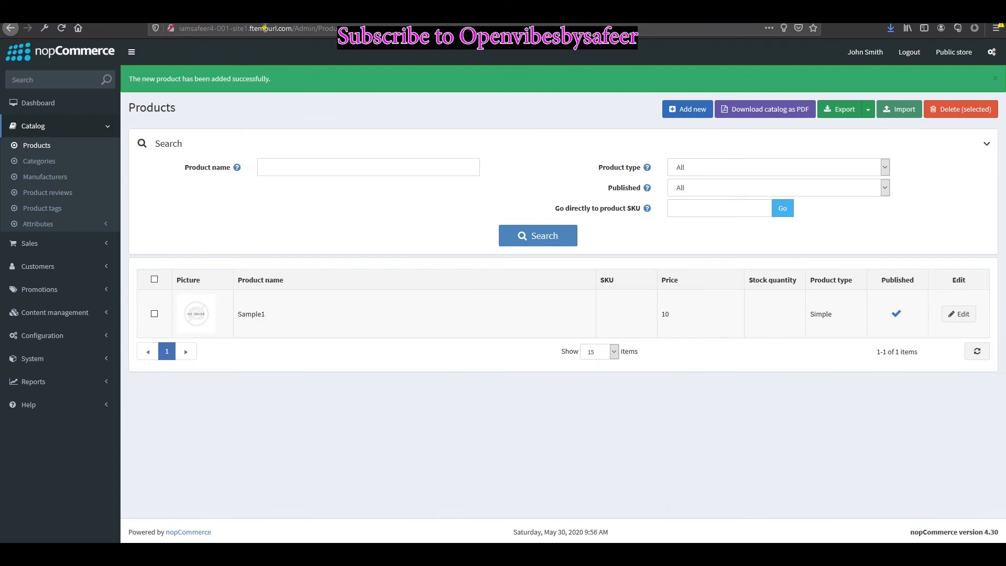
Step: Copy the store's domain and load the public storefront in a new tab
{"action": "left_click", "coordinate": [292, 28]}
{"action": "left_click_drag", "start_coordinate": [292, 28], "coordinate": [122, 50]}
{"action": "key", "text": "ctrl+c"}
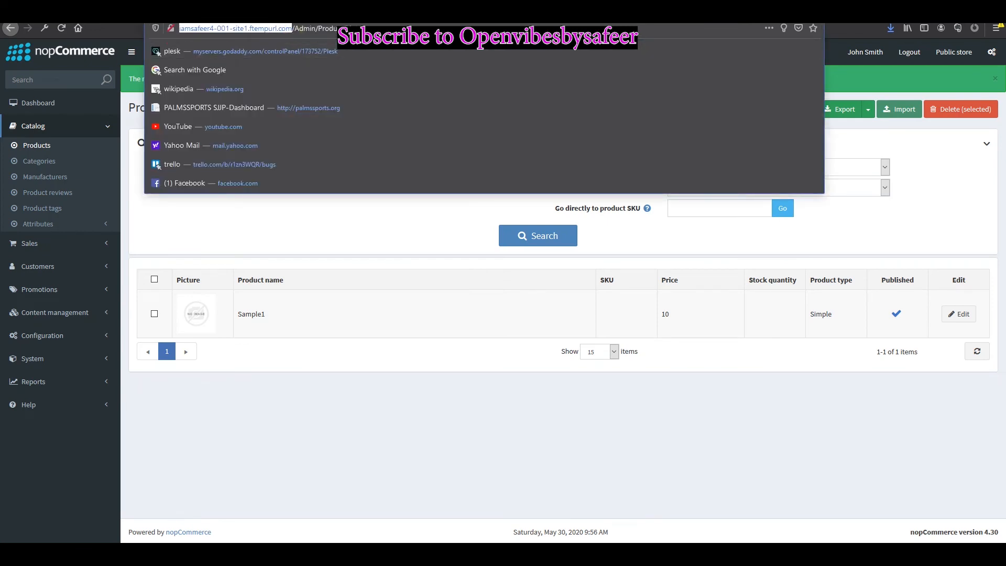
{"action": "key", "text": "ctrl+t"}
{"action": "key", "text": "ctrl+v"}
{"action": "key", "text": "Return"}
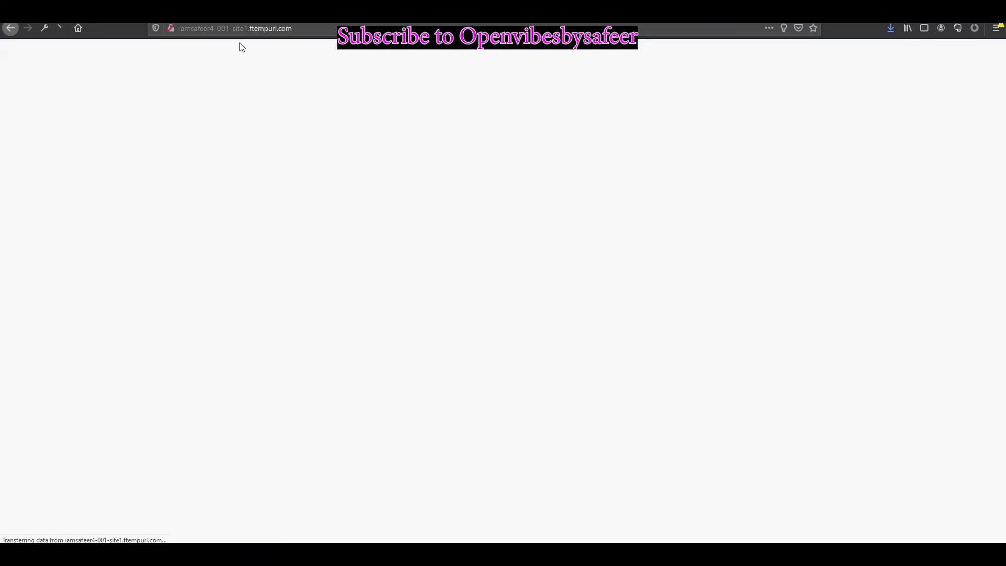
{"action": "scroll", "coordinate": [488, 334], "scroll_direction": "down", "scroll_amount": 3}
{"action": "scroll", "coordinate": [350, 263], "scroll_direction": "up", "scroll_amount": 3}
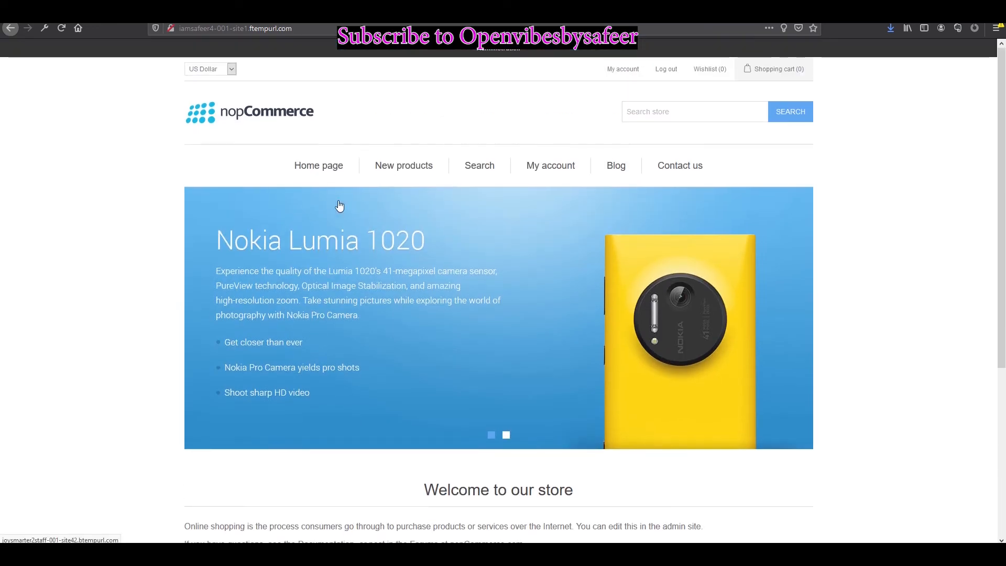
Step: Browse the storefront's New products, Home page and Search pages, running a search
{"action": "left_click", "coordinate": [401, 167]}
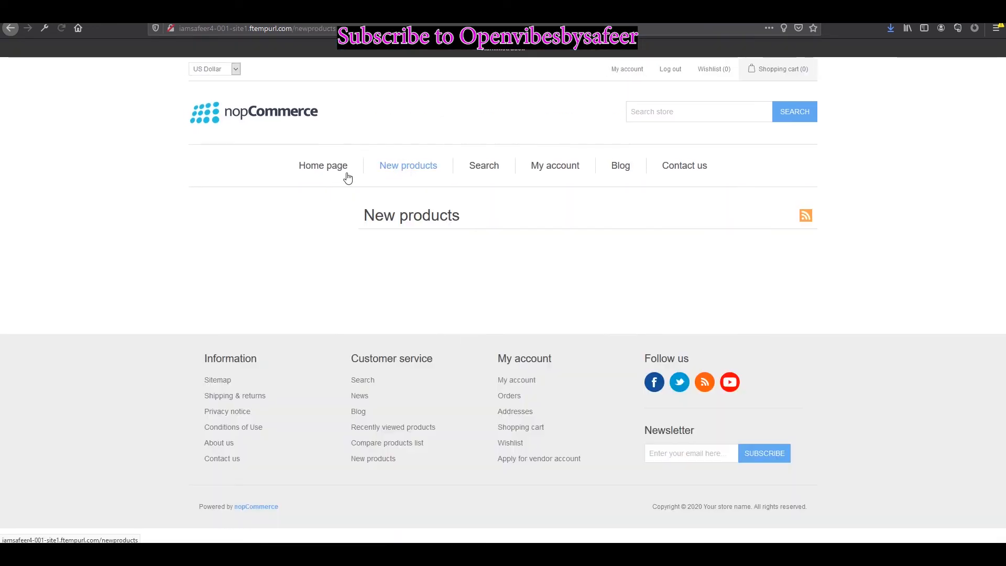
{"action": "left_click", "coordinate": [313, 169]}
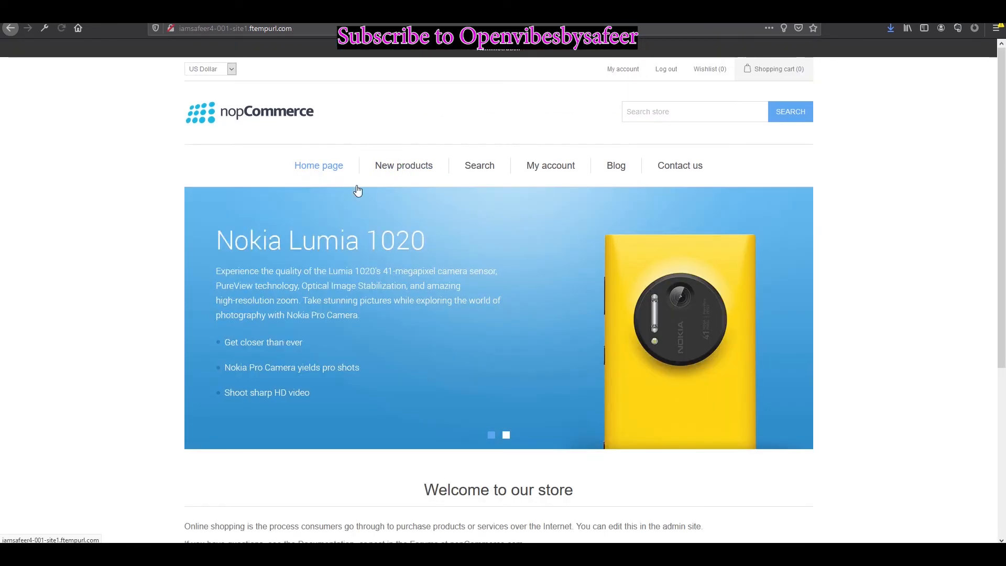
{"action": "scroll", "coordinate": [759, 420], "scroll_direction": "down", "scroll_amount": 4}
{"action": "scroll", "coordinate": [521, 337], "scroll_direction": "down", "scroll_amount": 2}
{"action": "scroll", "coordinate": [601, 288], "scroll_direction": "up", "scroll_amount": 5}
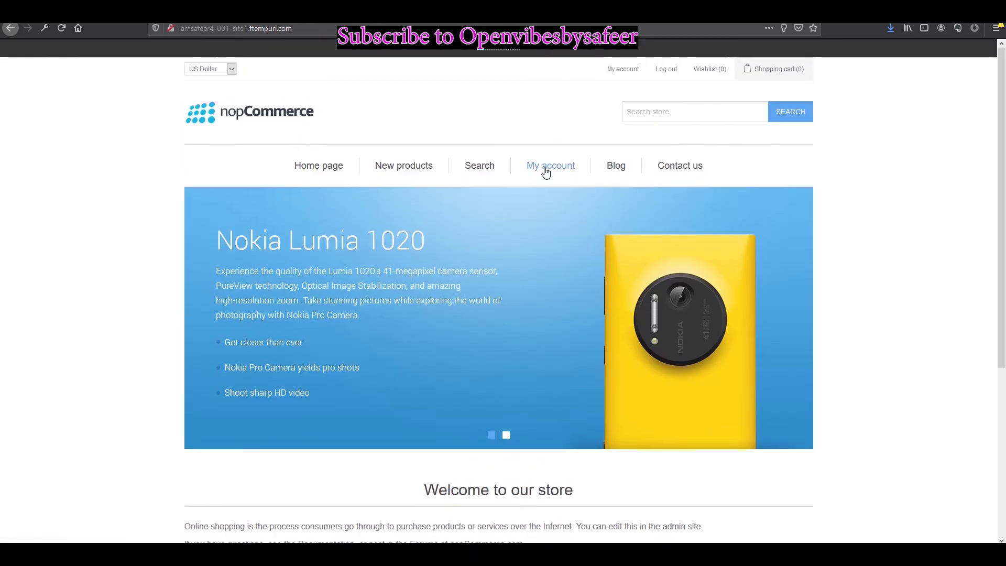
{"action": "left_click", "coordinate": [502, 174]}
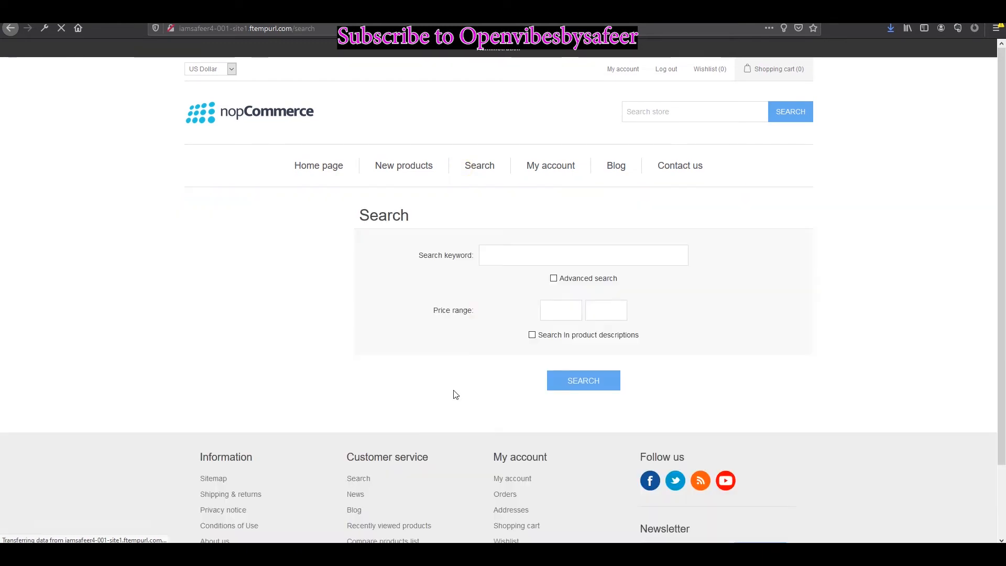
{"action": "scroll", "coordinate": [401, 246], "scroll_direction": "down", "scroll_amount": 2}
{"action": "left_click", "coordinate": [589, 307]}
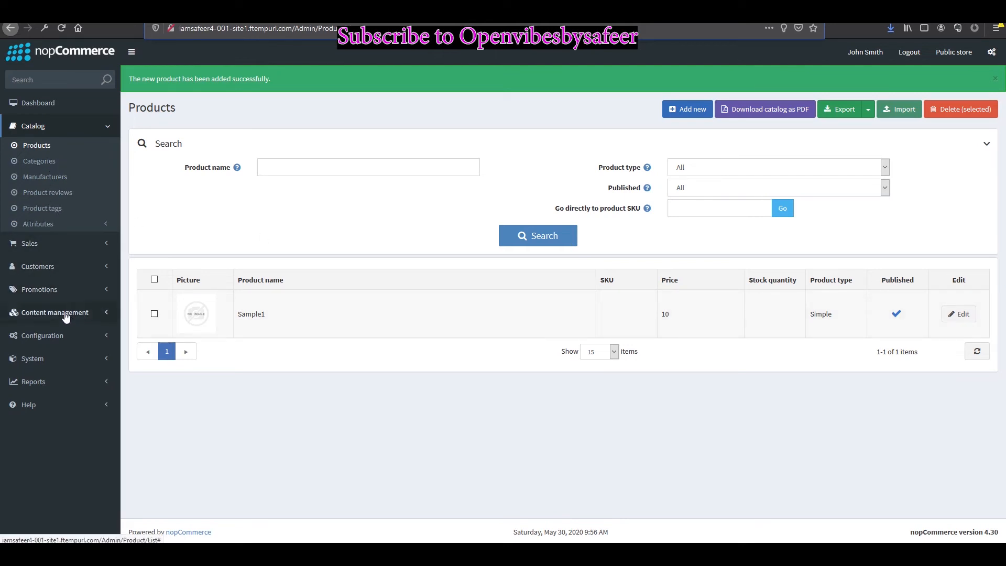
Step: Expand the admin sidebar's Configuration menu and open the Currencies list
{"action": "left_click", "coordinate": [66, 289]}
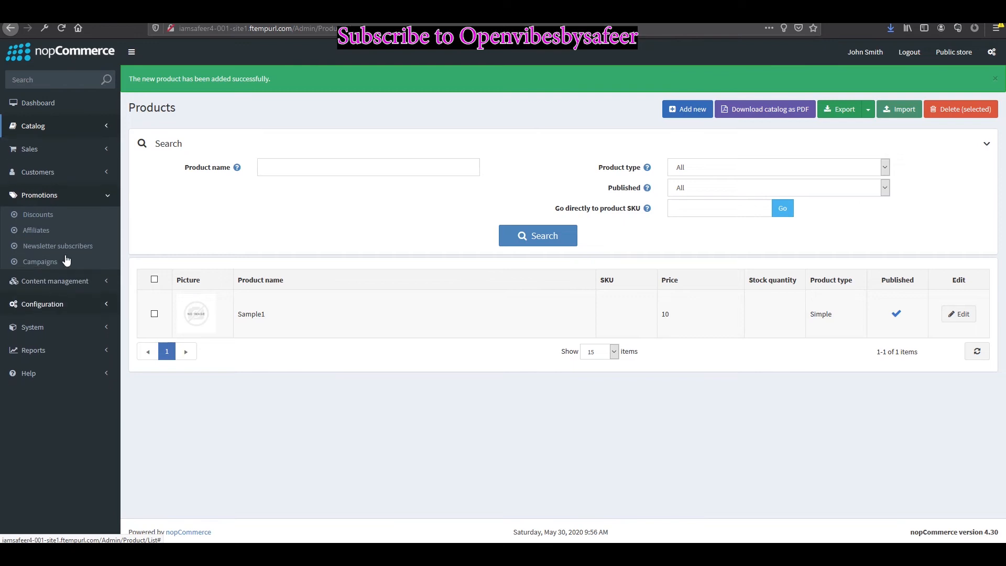
{"action": "left_click", "coordinate": [63, 128]}
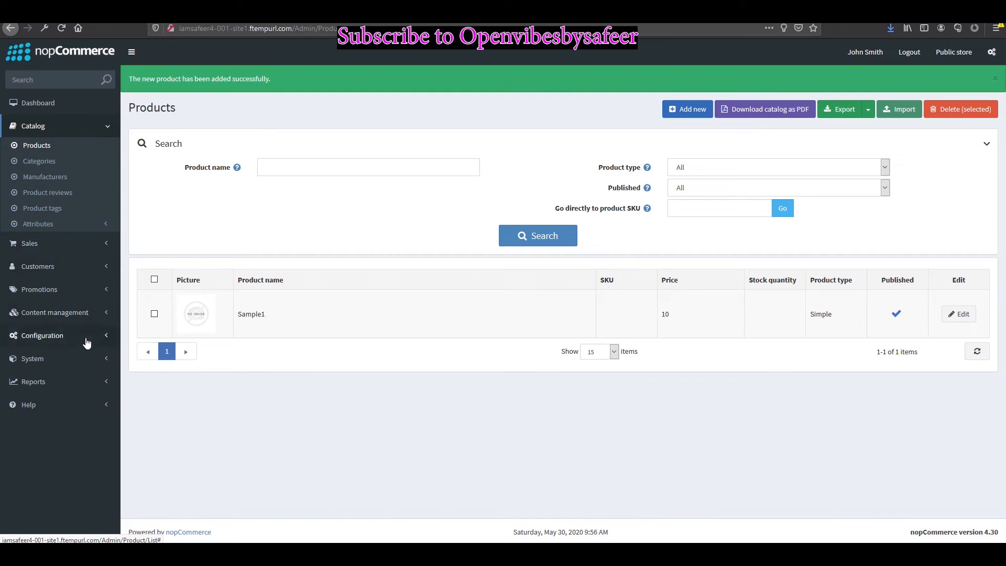
{"action": "left_click", "coordinate": [65, 314]}
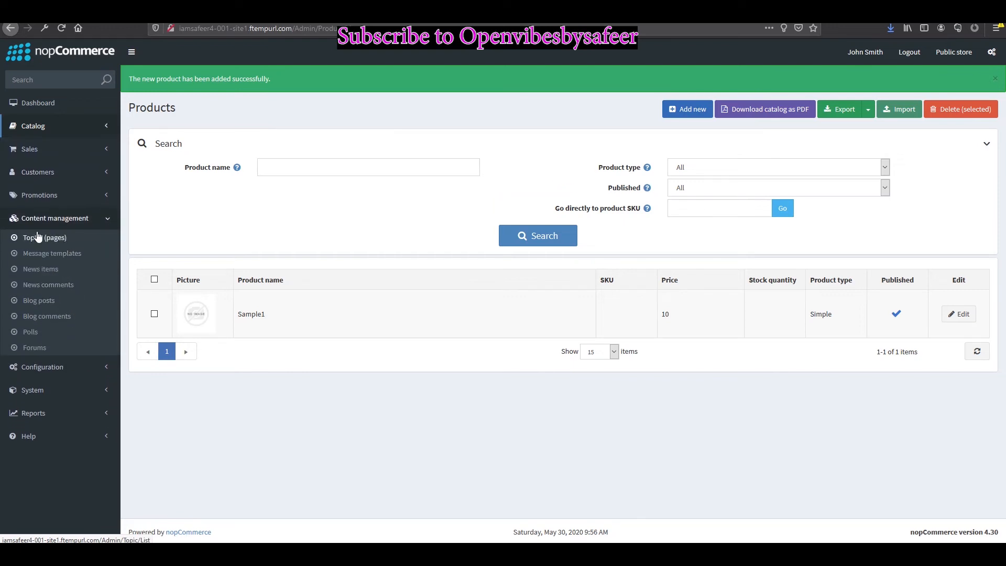
{"action": "left_click", "coordinate": [69, 373]}
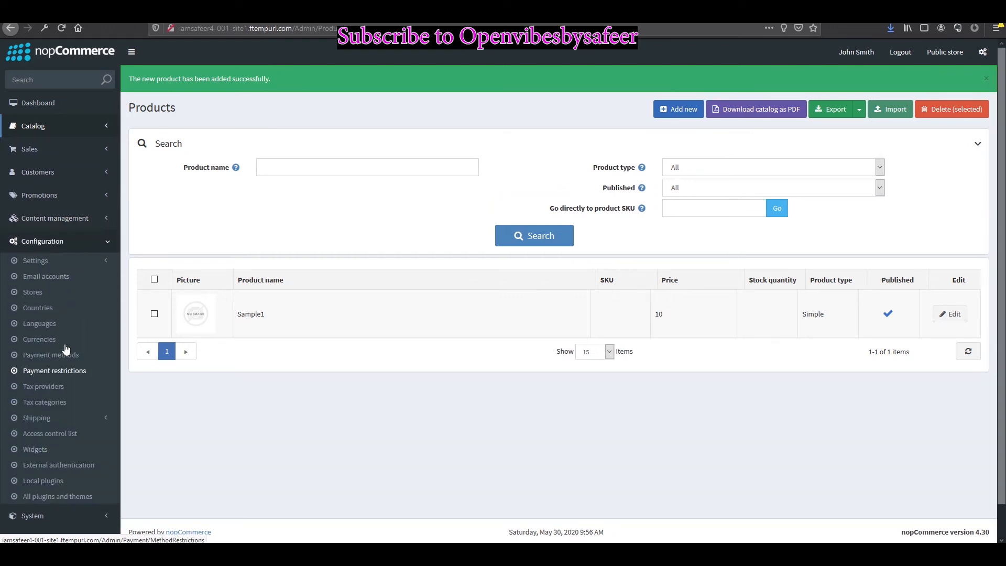
{"action": "left_click", "coordinate": [64, 263]}
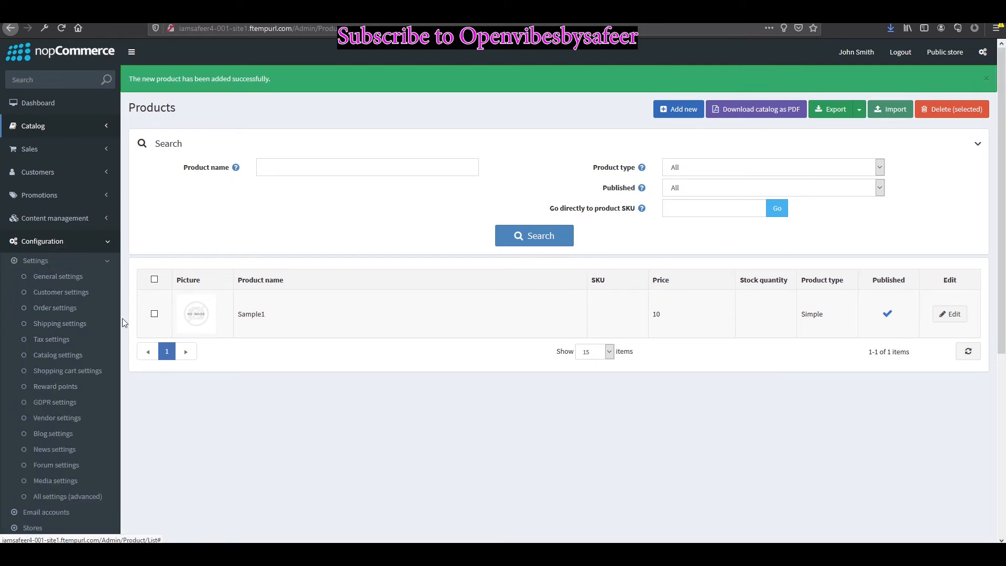
{"action": "scroll", "coordinate": [84, 426], "scroll_direction": "down", "scroll_amount": 5}
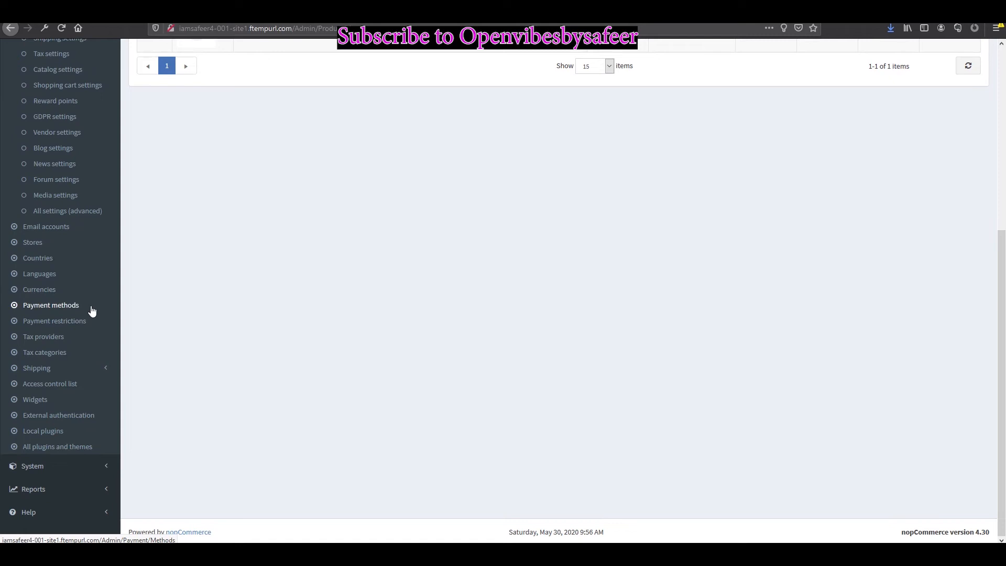
{"action": "left_click", "coordinate": [50, 290]}
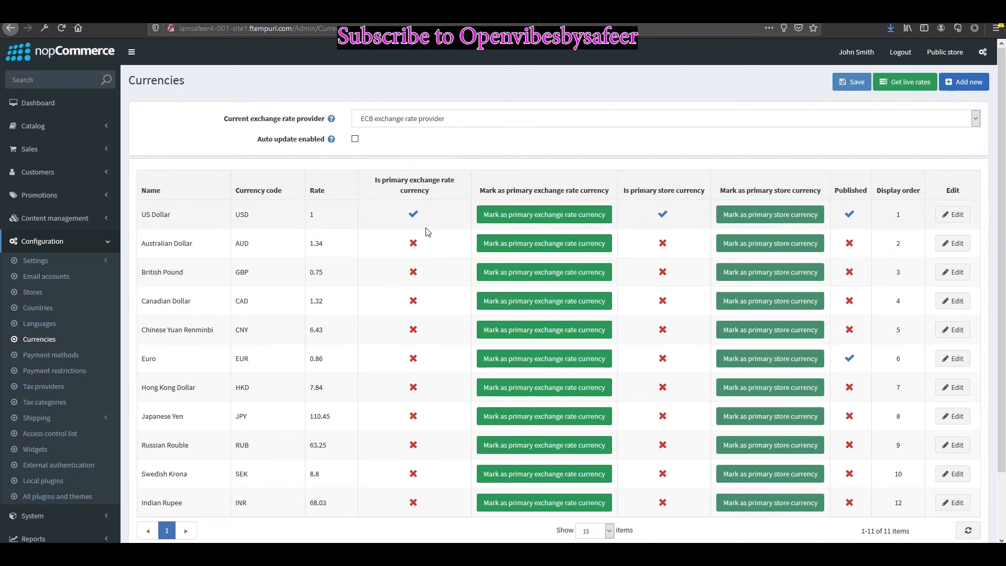
Step: Unpublish the US Dollar currency and save it
{"action": "left_click", "coordinate": [953, 214]}
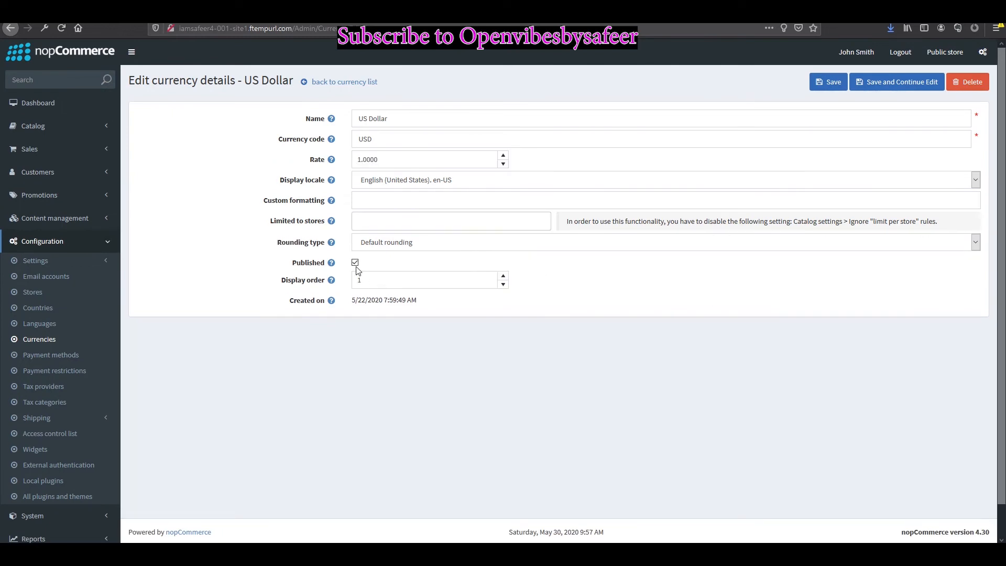
{"action": "left_click", "coordinate": [356, 263]}
{"action": "left_click", "coordinate": [830, 82]}
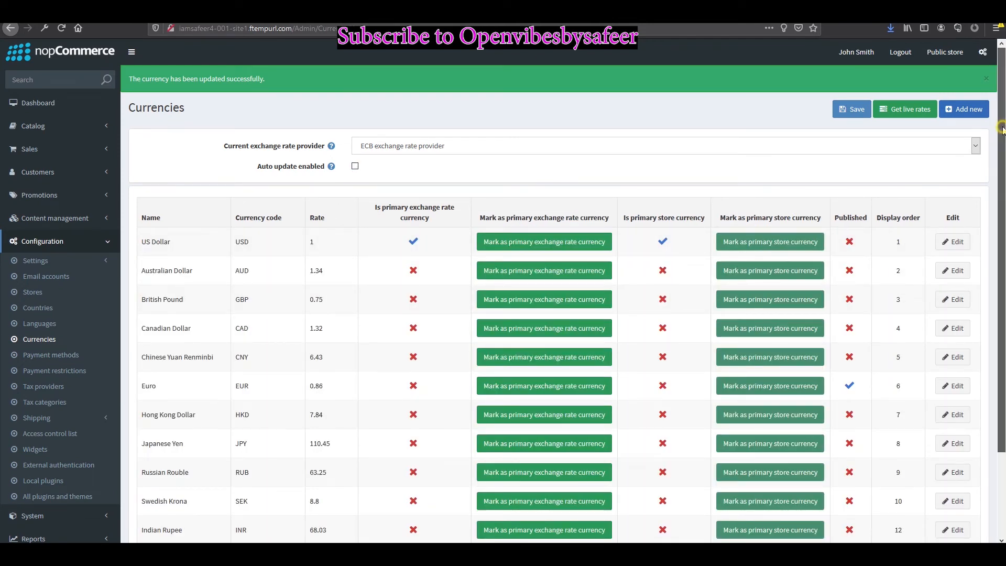
Step: Publish Indian Rupee, change its rate from 68 to 70, and save
{"action": "scroll", "coordinate": [636, 260], "scroll_direction": "down", "scroll_amount": 3}
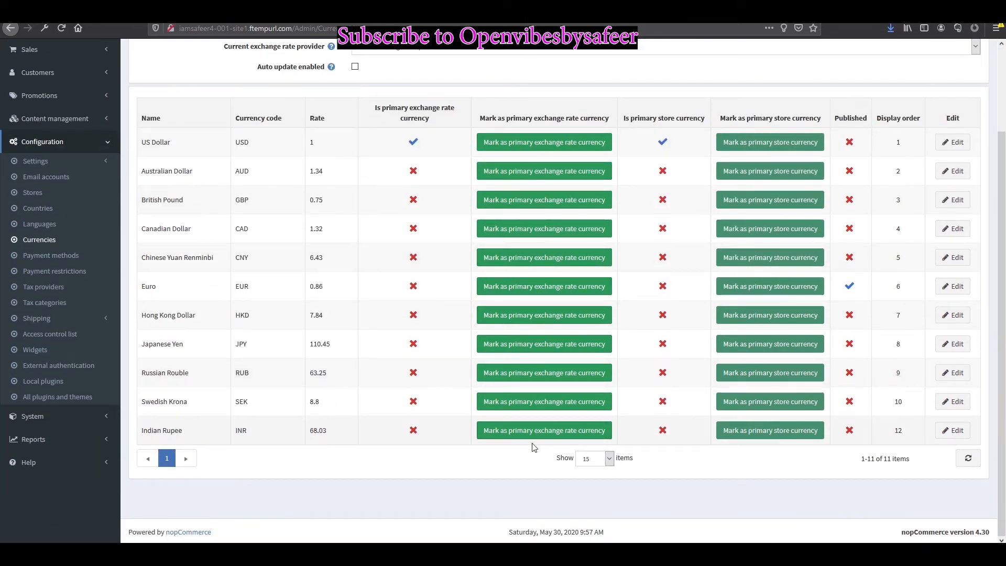
{"action": "left_click", "coordinate": [949, 432]}
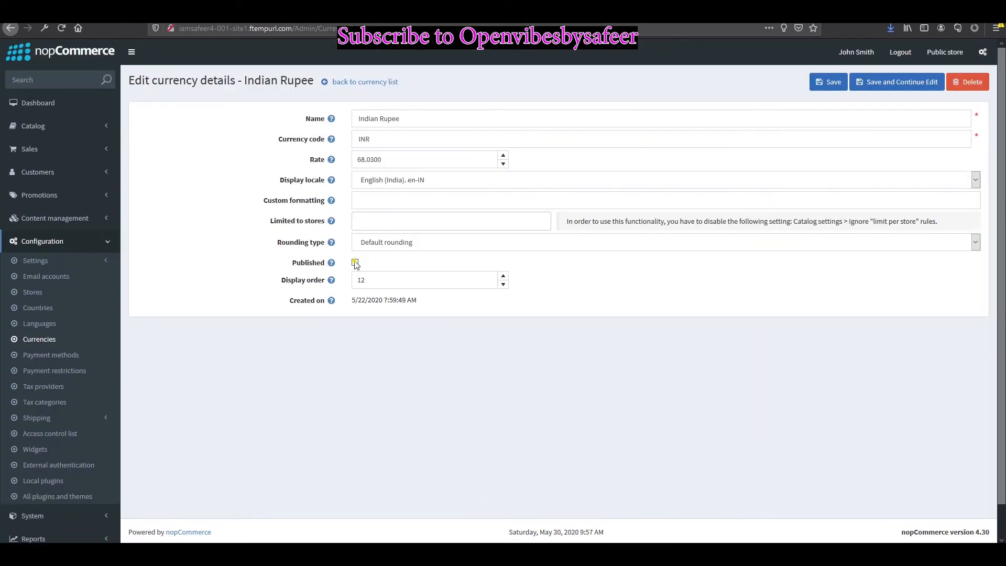
{"action": "left_click", "coordinate": [355, 262]}
{"action": "left_click", "coordinate": [363, 163]}
{"action": "left_click_drag", "start_coordinate": [365, 159], "coordinate": [286, 158]}
{"action": "type", "text": "70"}
{"action": "left_click", "coordinate": [818, 83]}
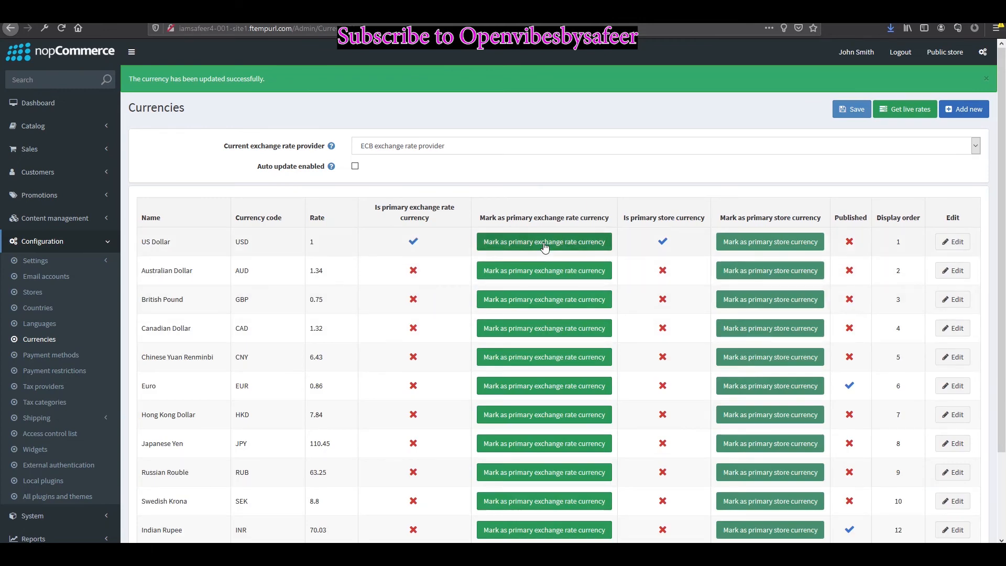
Step: Make Indian Rupee the primary exchange rate currency, confirming with Yes
{"action": "left_click", "coordinate": [544, 244]}
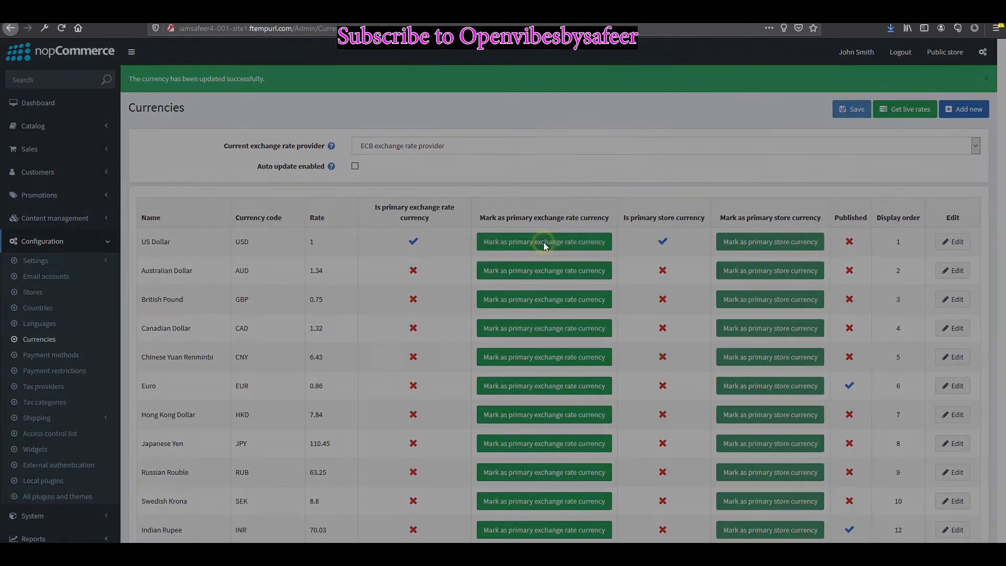
{"action": "left_click", "coordinate": [600, 175]}
{"action": "scroll", "coordinate": [474, 304], "scroll_direction": "down", "scroll_amount": 2}
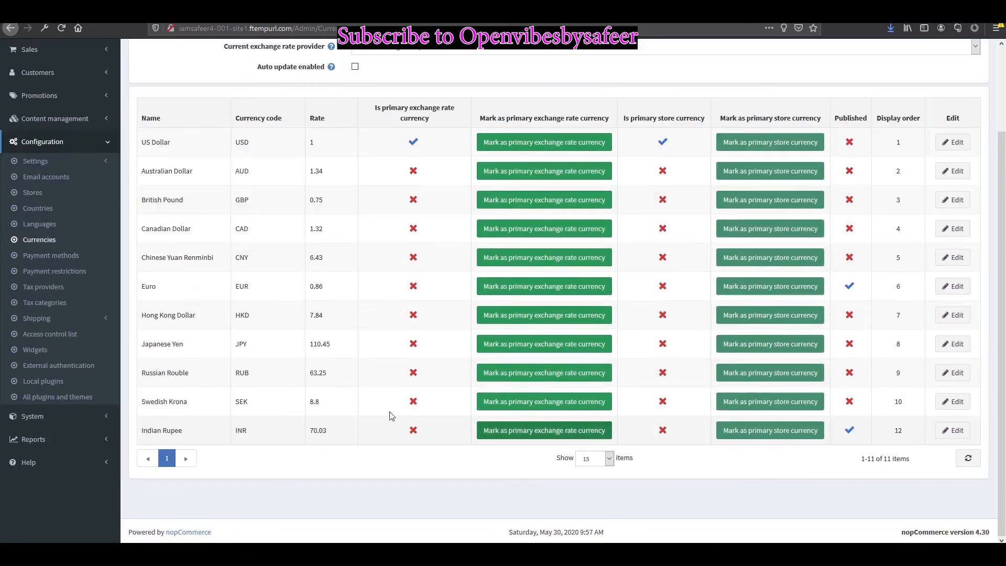
{"action": "left_click", "coordinate": [557, 435]}
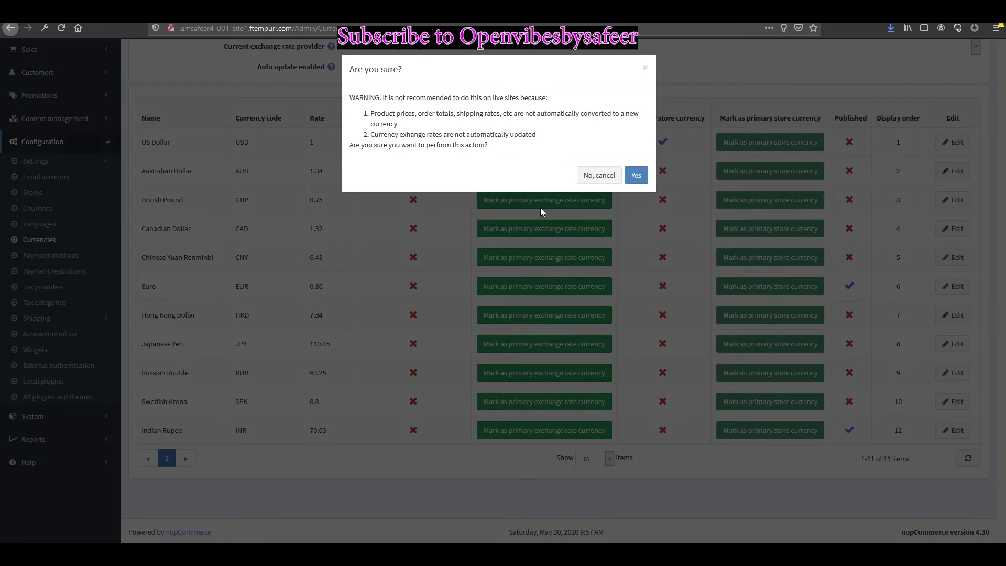
{"action": "left_click", "coordinate": [631, 173]}
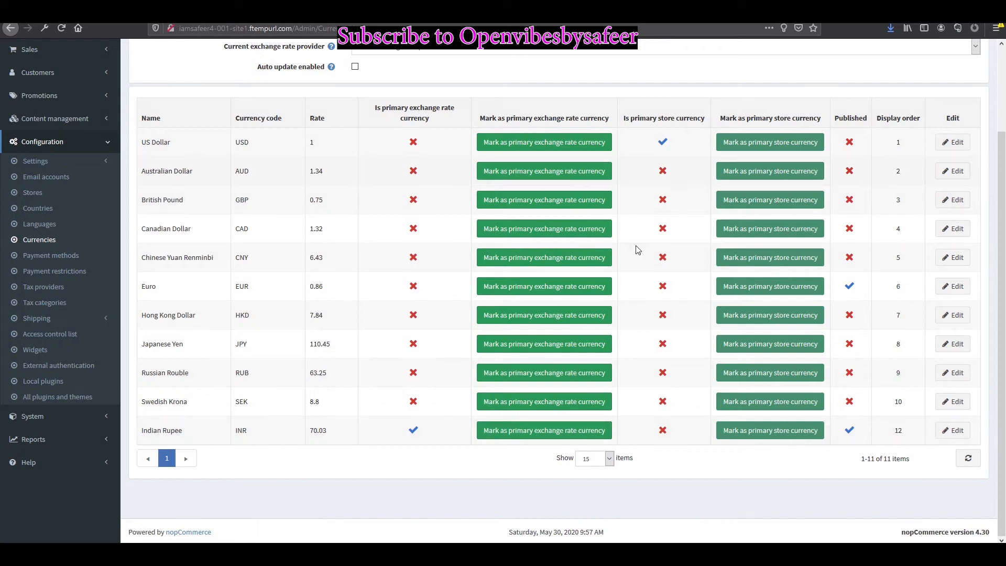
Step: Make Indian Rupee the primary store currency and reload the storefront
{"action": "left_click", "coordinate": [722, 409]}
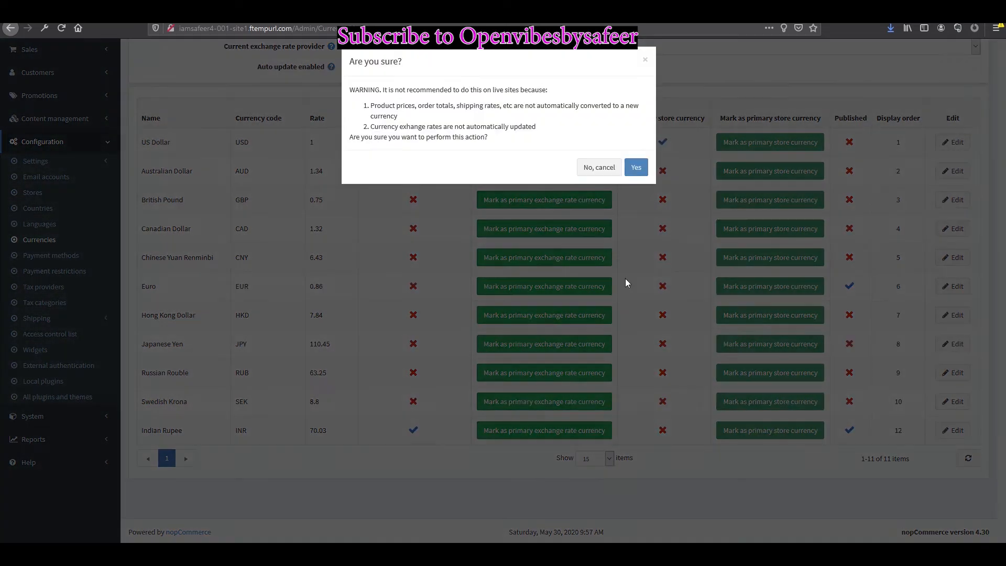
{"action": "left_click", "coordinate": [631, 182]}
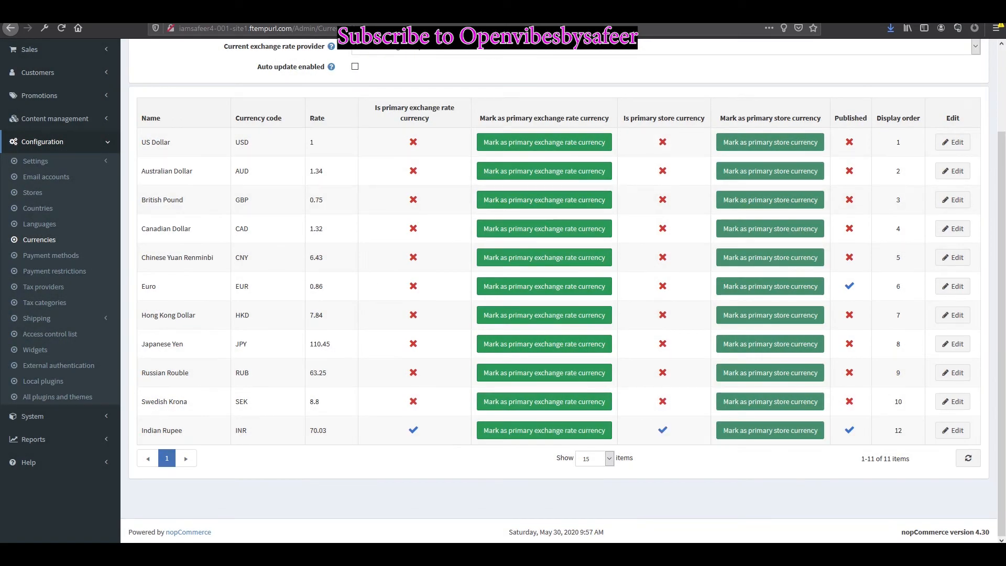
{"action": "key", "text": "ctrl+Tab"}
{"action": "key", "text": "ctrl+Tab"}
{"action": "left_click", "coordinate": [62, 27]}
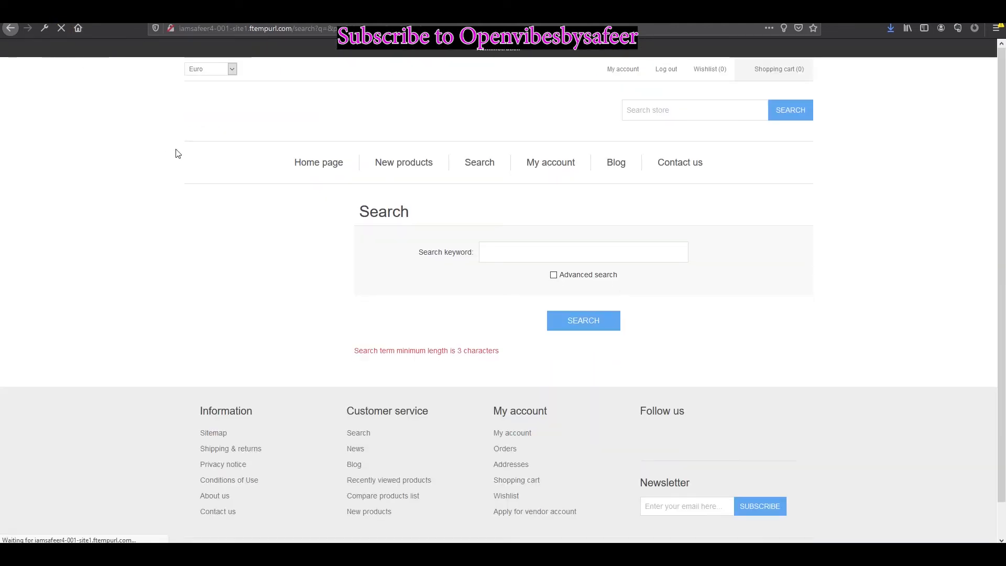
Step: Pick Indian Rupee on the storefront, then unpublish Euro in admin and save
{"action": "left_click", "coordinate": [232, 69]}
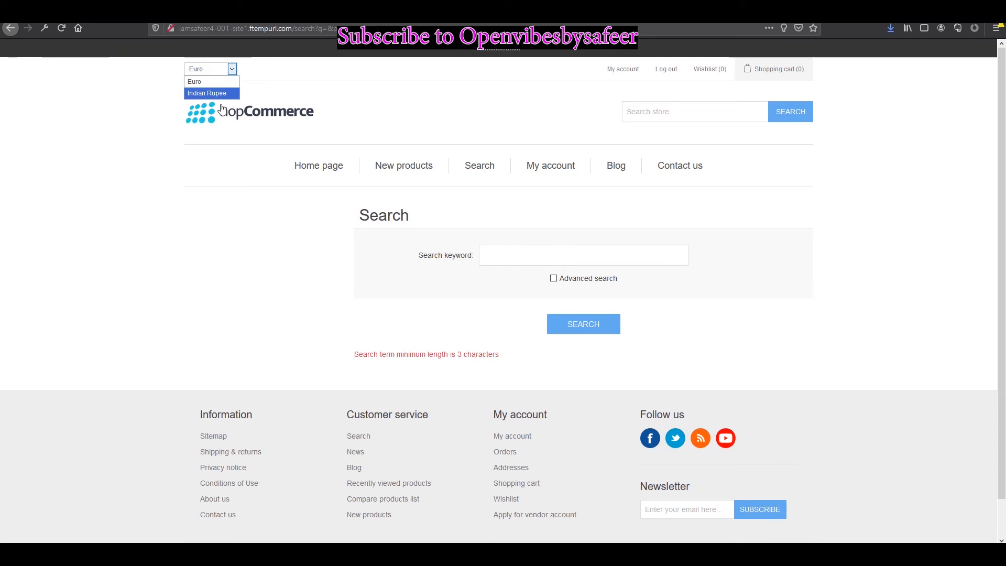
{"action": "left_click", "coordinate": [218, 97]}
{"action": "key", "text": "ctrl+Tab"}
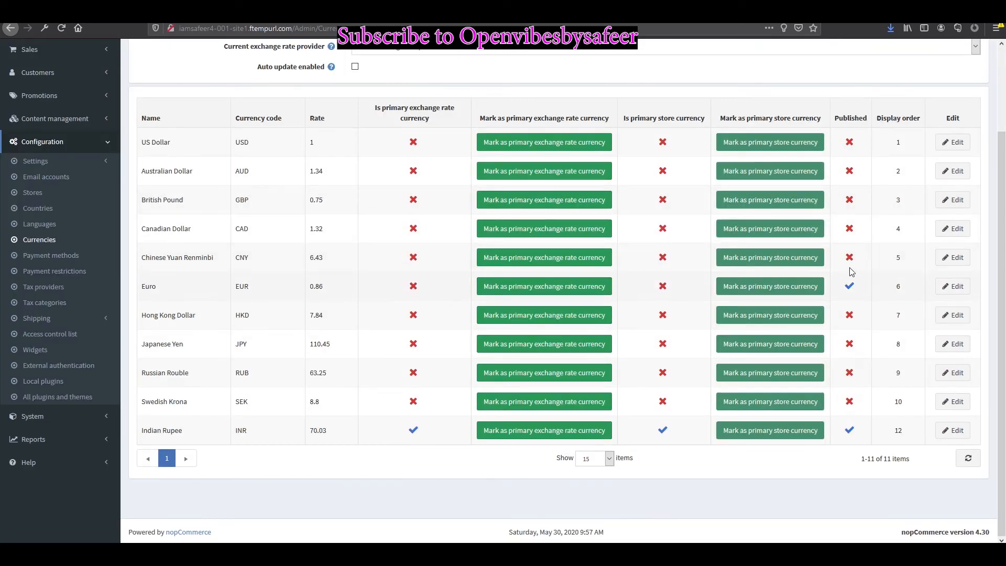
{"action": "left_click", "coordinate": [953, 286]}
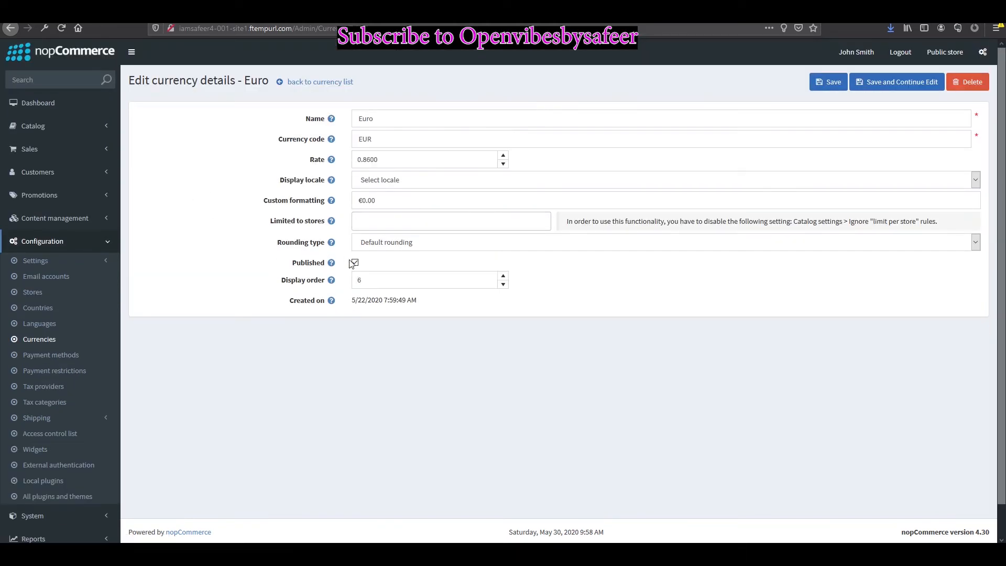
{"action": "left_click", "coordinate": [354, 263]}
{"action": "left_click", "coordinate": [826, 80]}
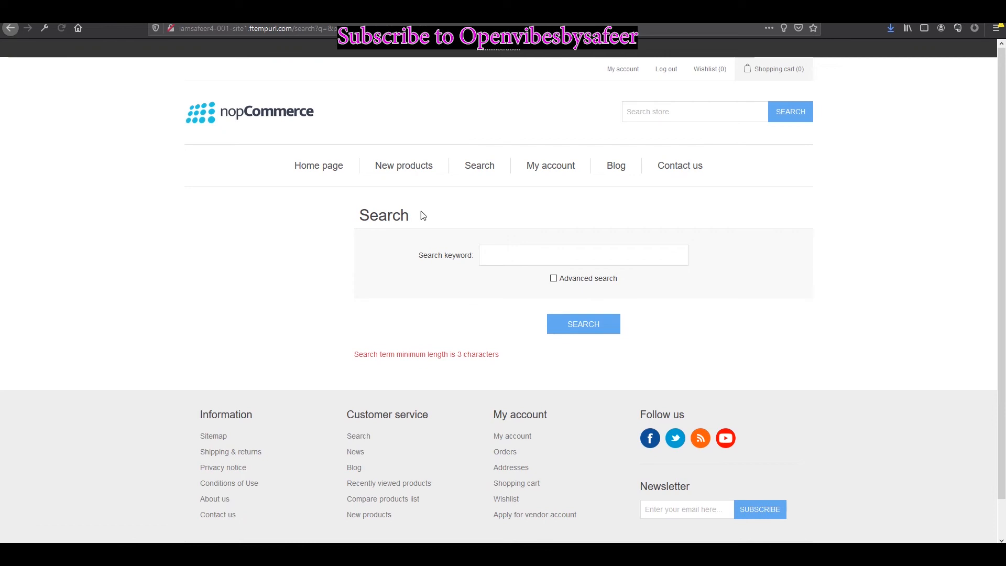
Step: Reload the storefront home page to confirm no currency choice remains
{"action": "left_click", "coordinate": [440, 98]}
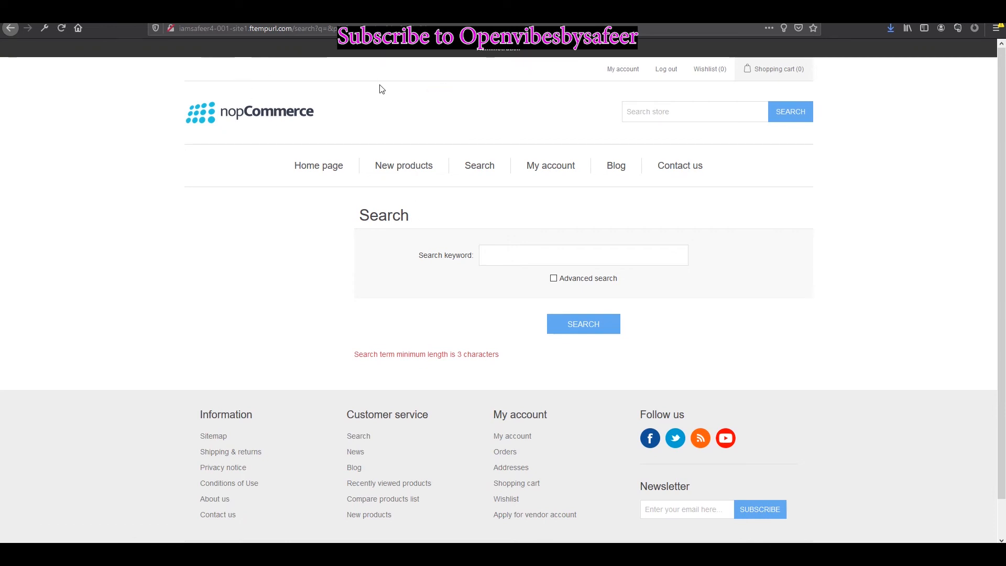
{"action": "left_click", "coordinate": [308, 168]}
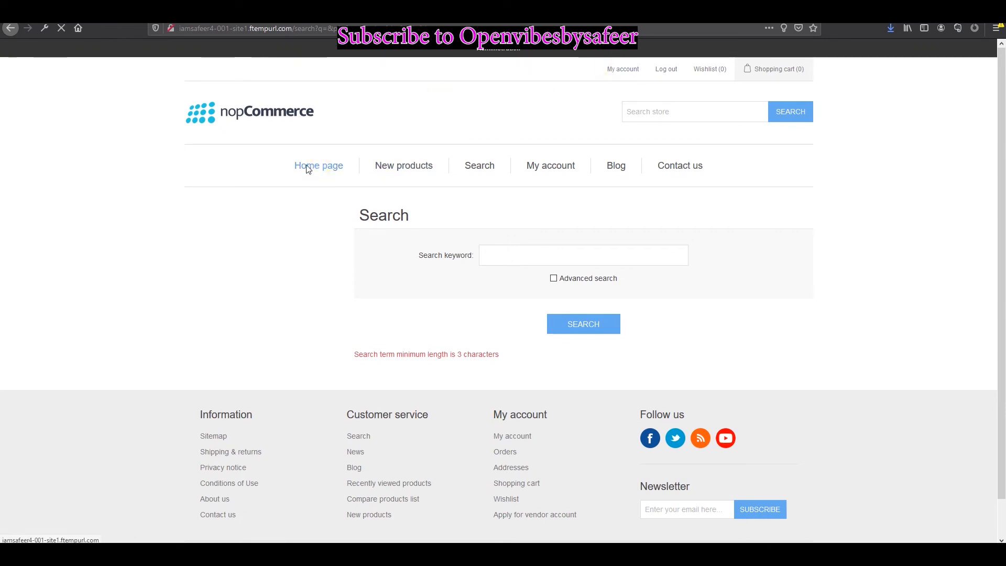
{"action": "scroll", "coordinate": [577, 329], "scroll_direction": "down", "scroll_amount": 2}
{"action": "scroll", "coordinate": [460, 152], "scroll_direction": "up", "scroll_amount": 2}
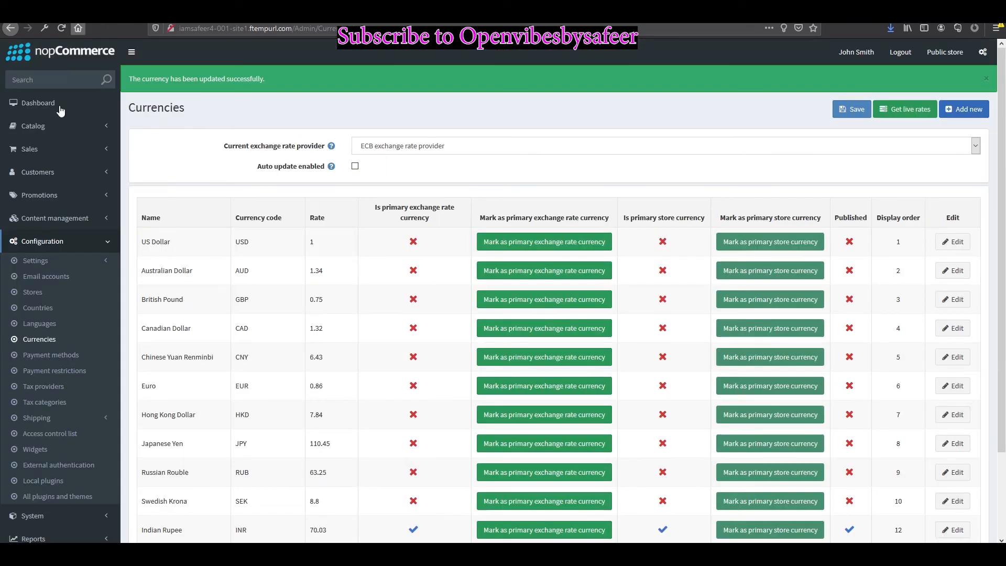
{"action": "left_click", "coordinate": [62, 127]}
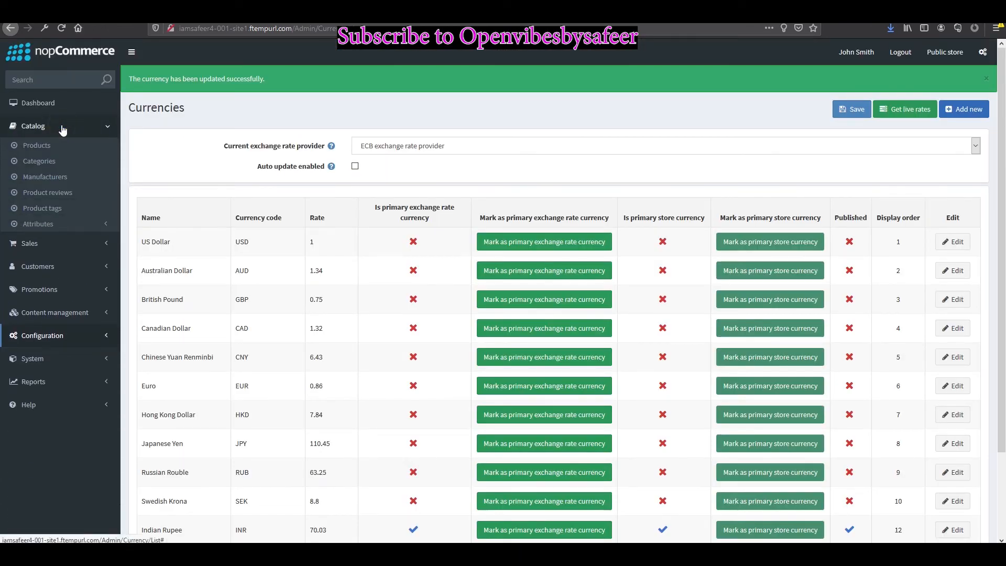
Step: Start a new Electronics category with the description 'sdfdsfsdf'
{"action": "left_click", "coordinate": [56, 176]}
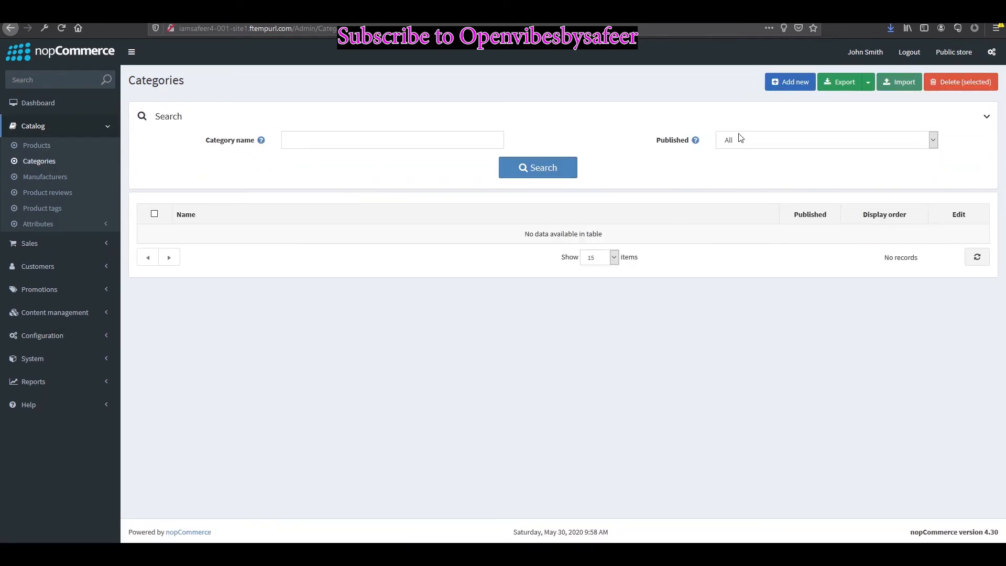
{"action": "left_click", "coordinate": [790, 82]}
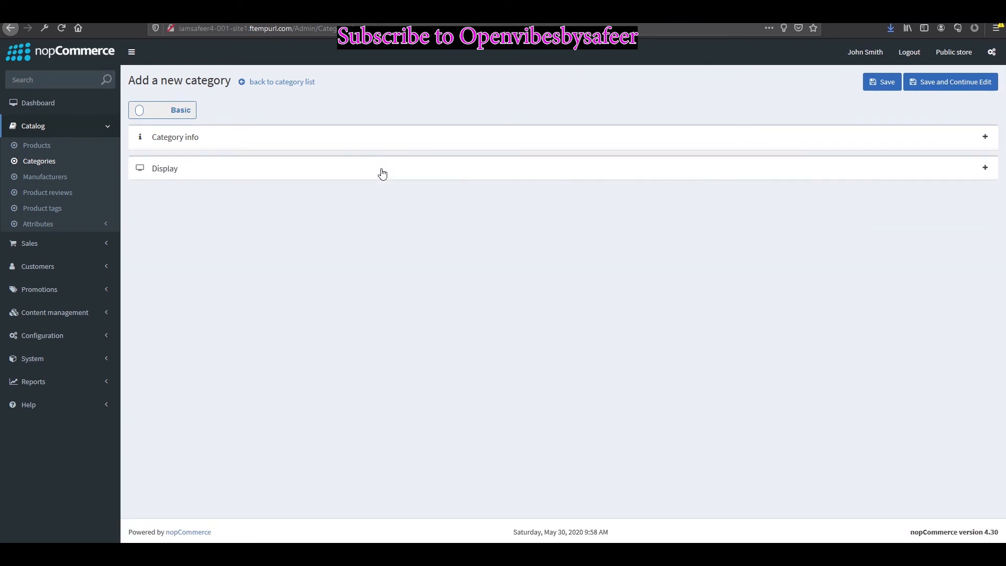
{"action": "left_click", "coordinate": [407, 136]}
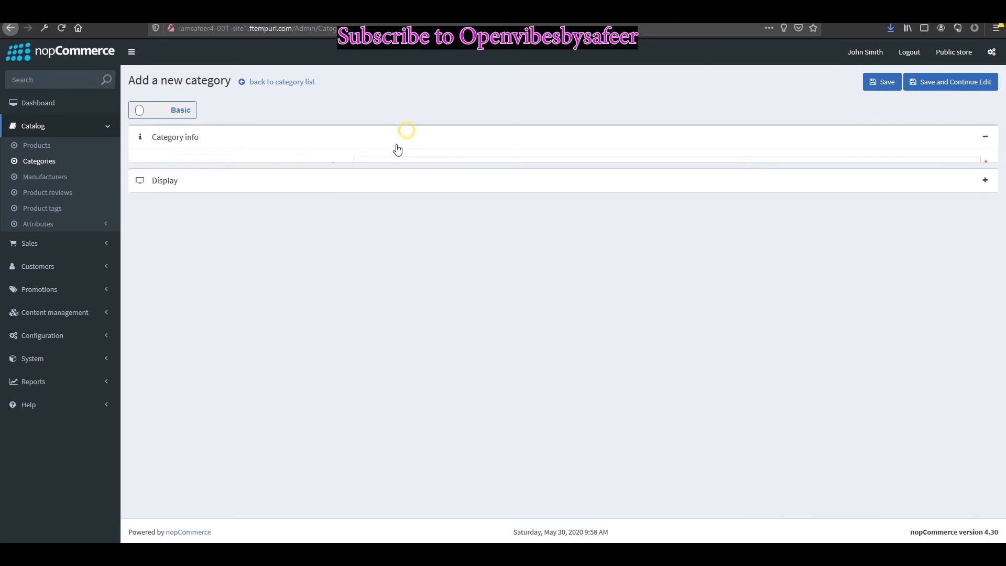
{"action": "left_click", "coordinate": [376, 168]}
{"action": "left_click", "coordinate": [376, 168]}
{"action": "left_click", "coordinate": [375, 168]}
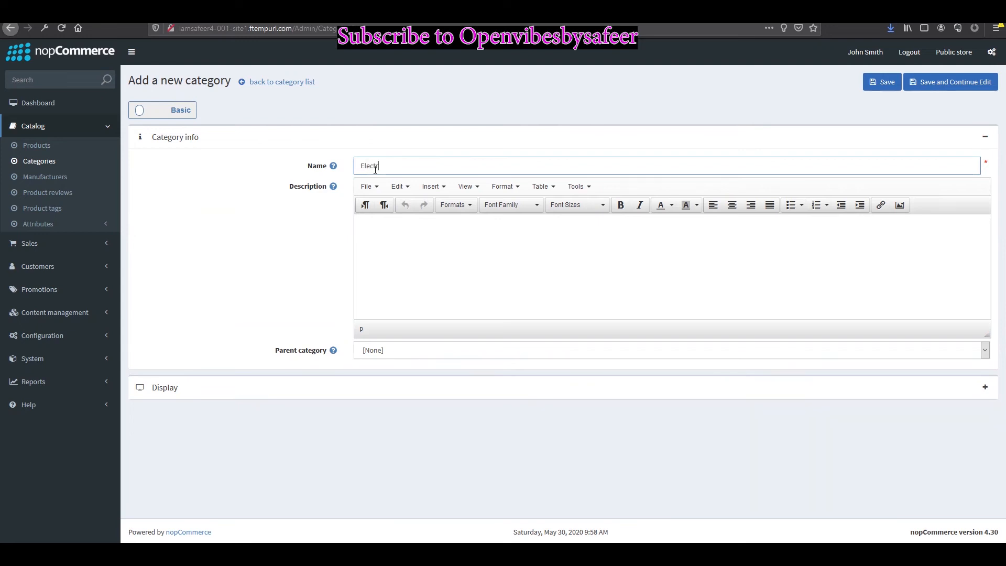
{"action": "left_click", "coordinate": [380, 226]}
{"action": "type", "text": "sdfdsfsdf"}
Step: Keep parent category [None], set display order 1, and save the category
{"action": "left_click", "coordinate": [394, 352]}
{"action": "left_click", "coordinate": [395, 356]}
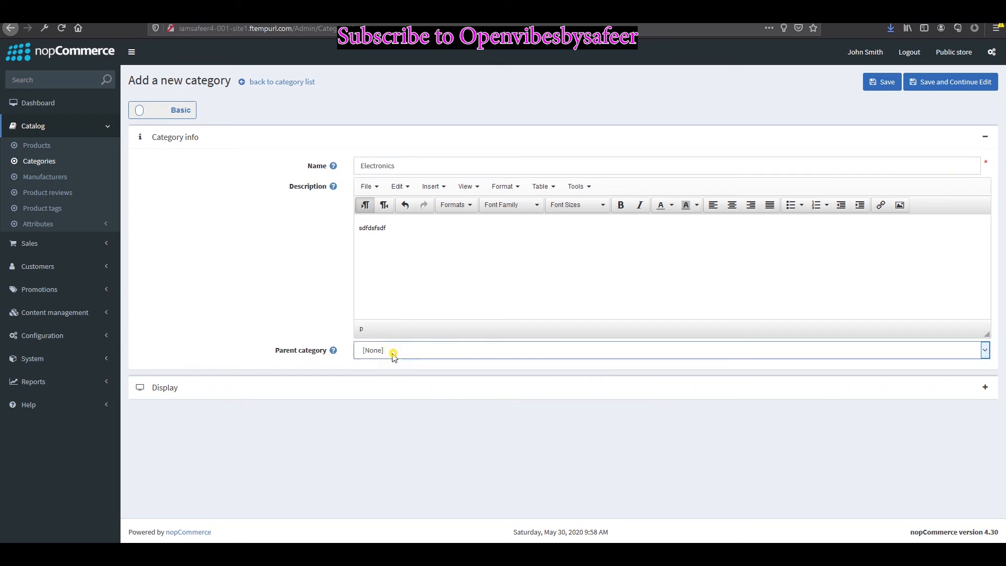
{"action": "left_click", "coordinate": [296, 387]}
{"action": "left_click", "coordinate": [430, 416]}
{"action": "type", "text": "1"}
{"action": "left_click", "coordinate": [882, 81]}
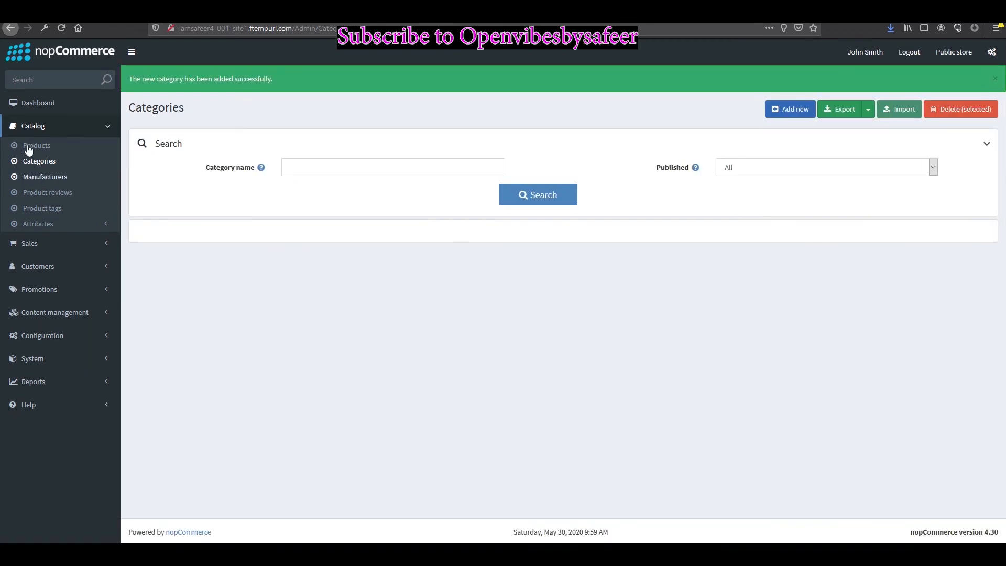
{"action": "left_click", "coordinate": [28, 145]}
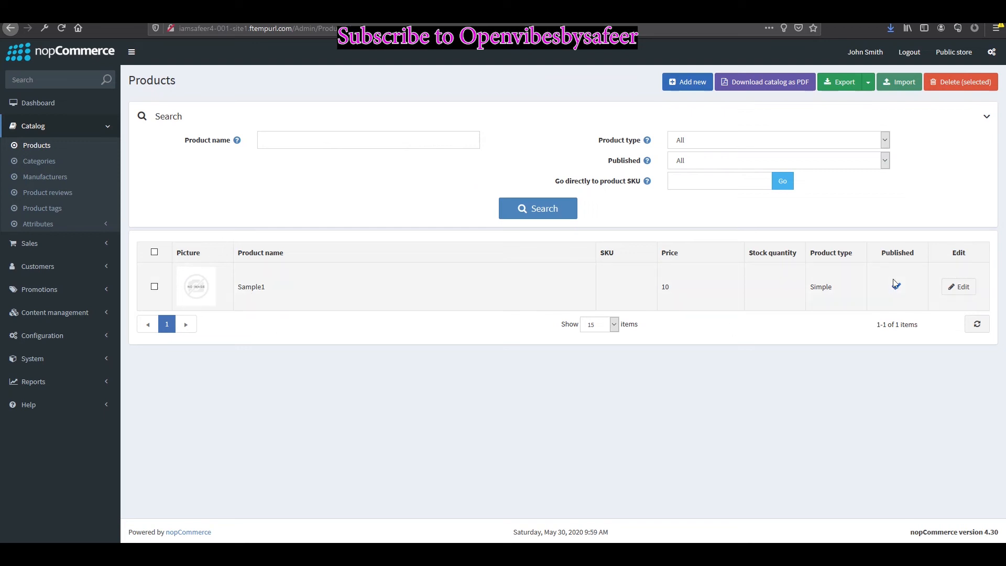
Step: Edit Sample1 and pick a Desktop image under Pictures, then open a new browser tab
{"action": "left_click", "coordinate": [961, 287]}
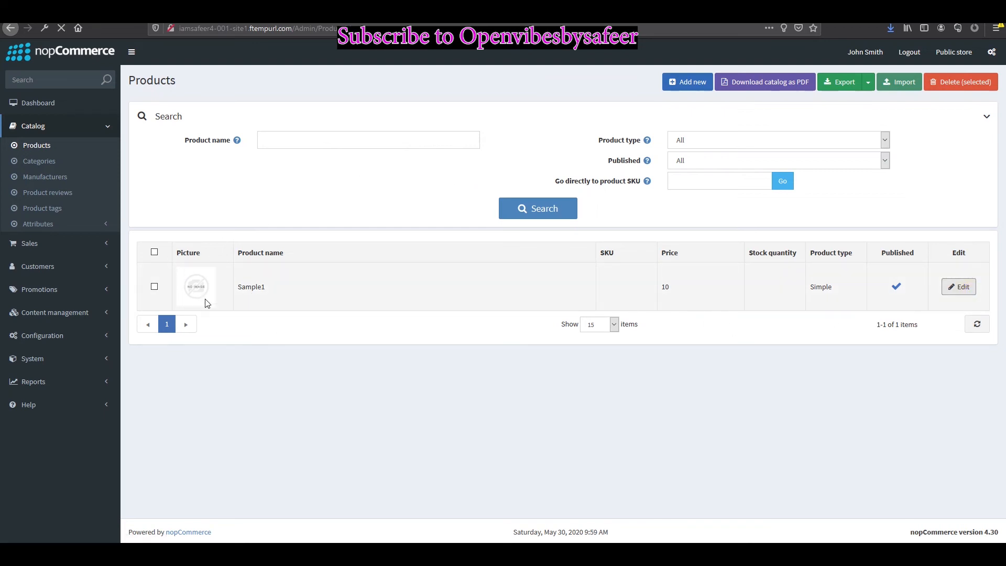
{"action": "scroll", "coordinate": [245, 258], "scroll_direction": "down", "scroll_amount": 1}
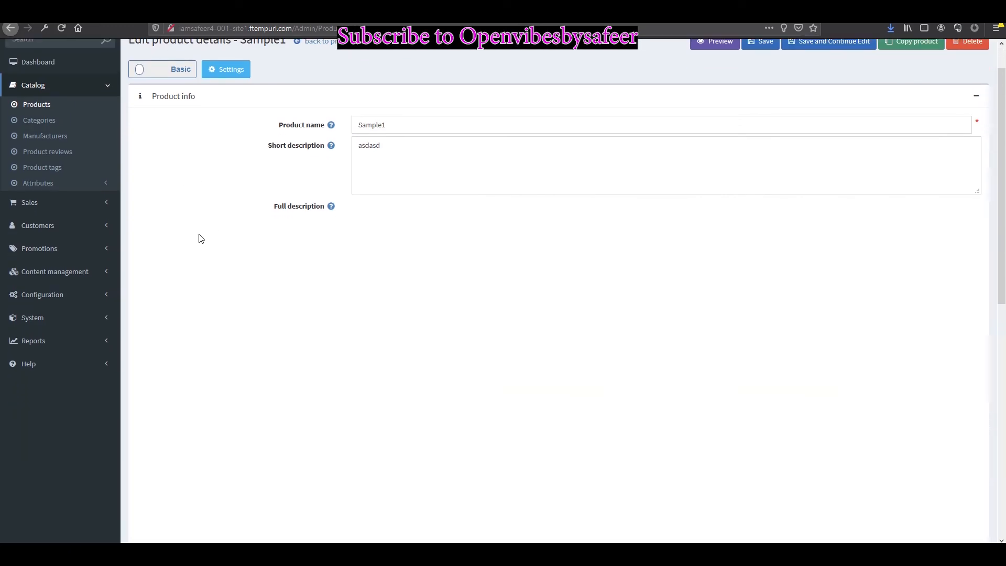
{"action": "scroll", "coordinate": [340, 349], "scroll_direction": "down", "scroll_amount": 2}
{"action": "scroll", "coordinate": [366, 429], "scroll_direction": "down", "scroll_amount": 4}
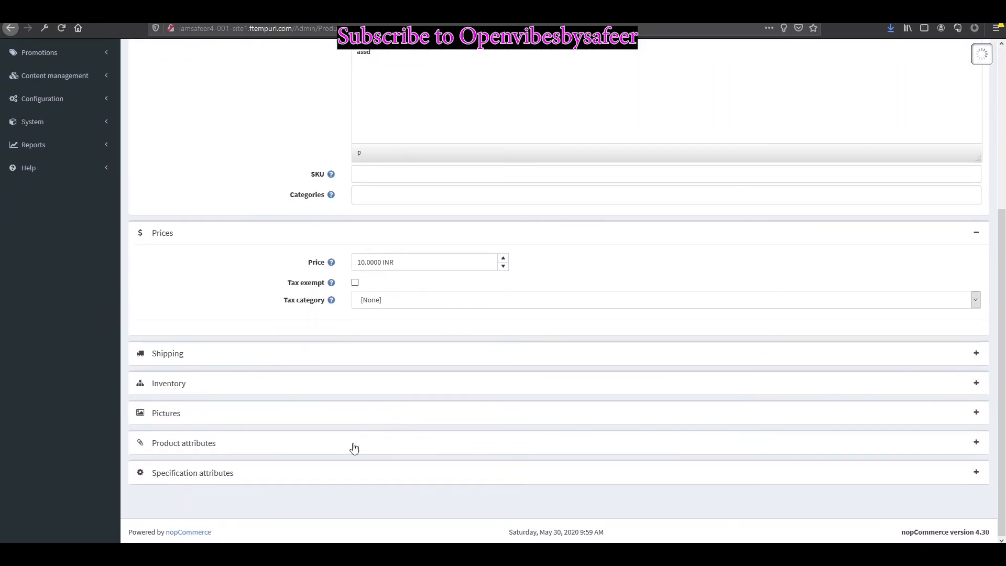
{"action": "left_click", "coordinate": [189, 415]}
{"action": "scroll", "coordinate": [517, 481], "scroll_direction": "down", "scroll_amount": 3}
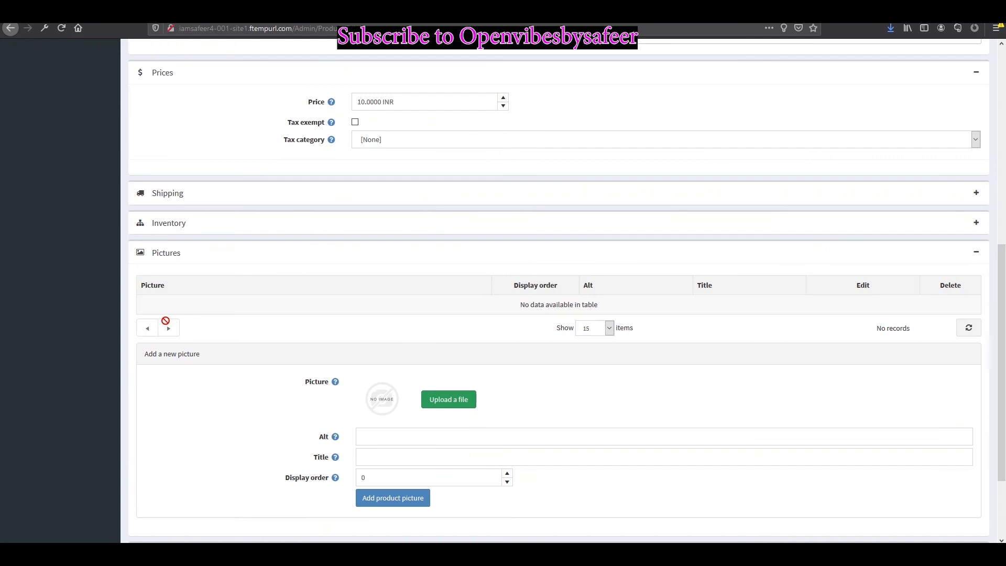
{"action": "left_click", "coordinate": [461, 401]}
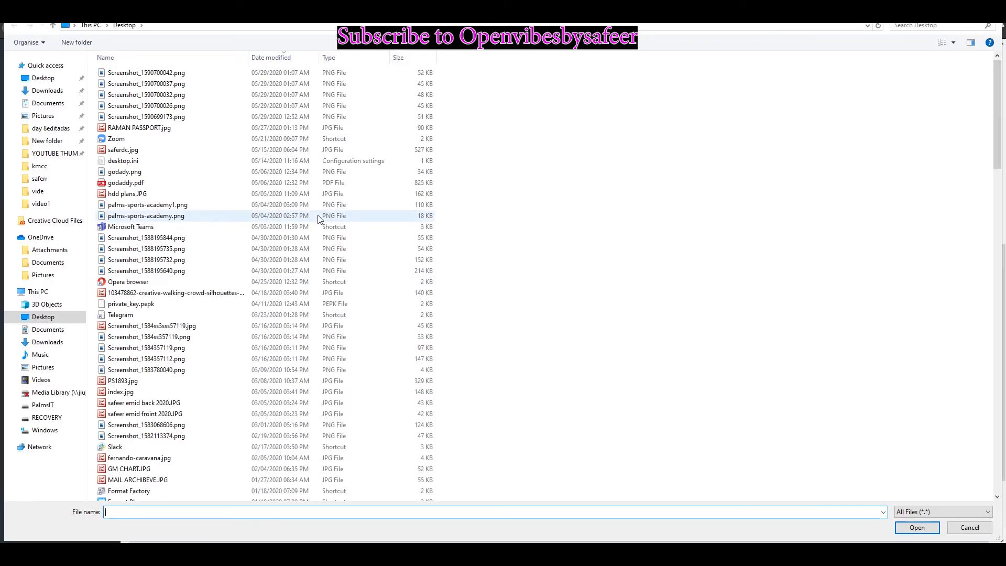
{"action": "double_click", "coordinate": [319, 218]}
{"action": "key", "text": "ctrl+t"}
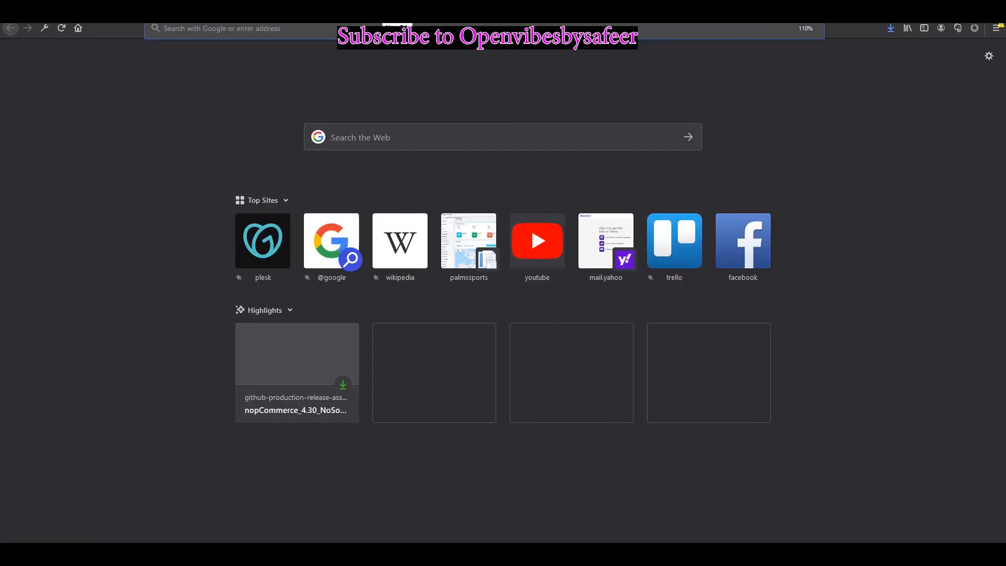
Step: Search for 'mobile' and switch to the image results
{"action": "type", "text": "mobile"}
{"action": "key", "text": "Return"}
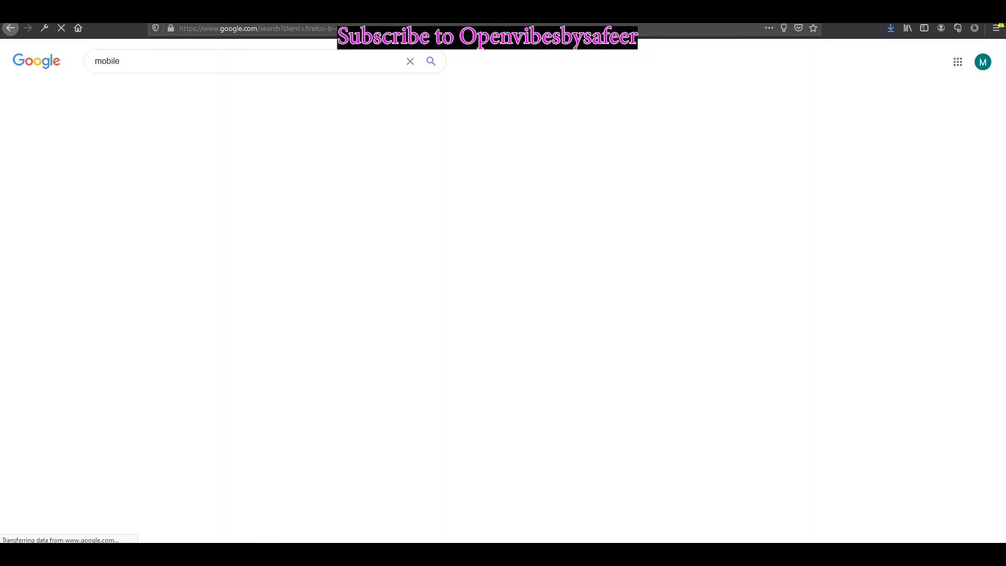
{"action": "left_click", "coordinate": [140, 90]}
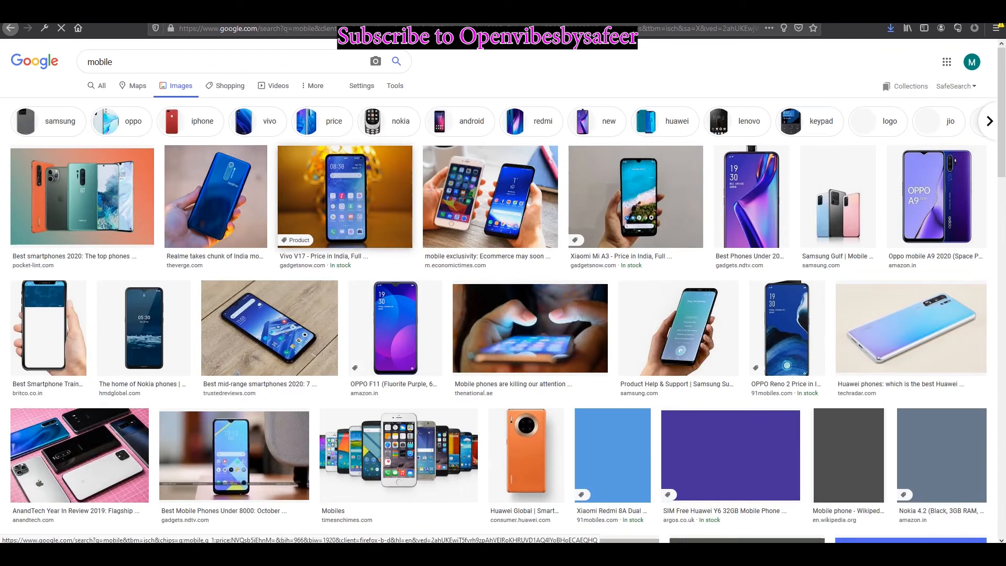
{"action": "mouse_move", "coordinate": [462, 554]}
{"action": "left_click", "coordinate": [466, 513]}
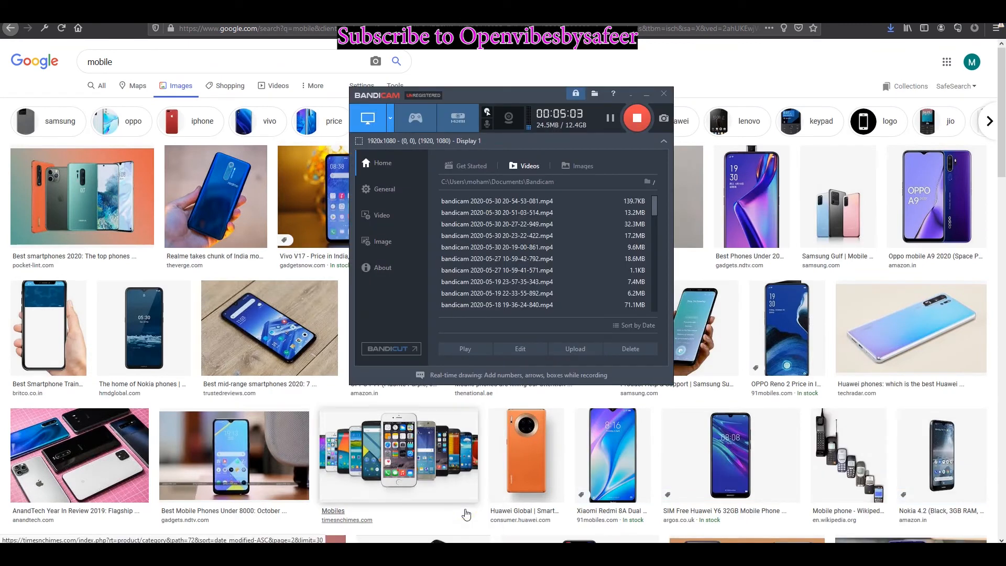
{"action": "left_click", "coordinate": [547, 54]}
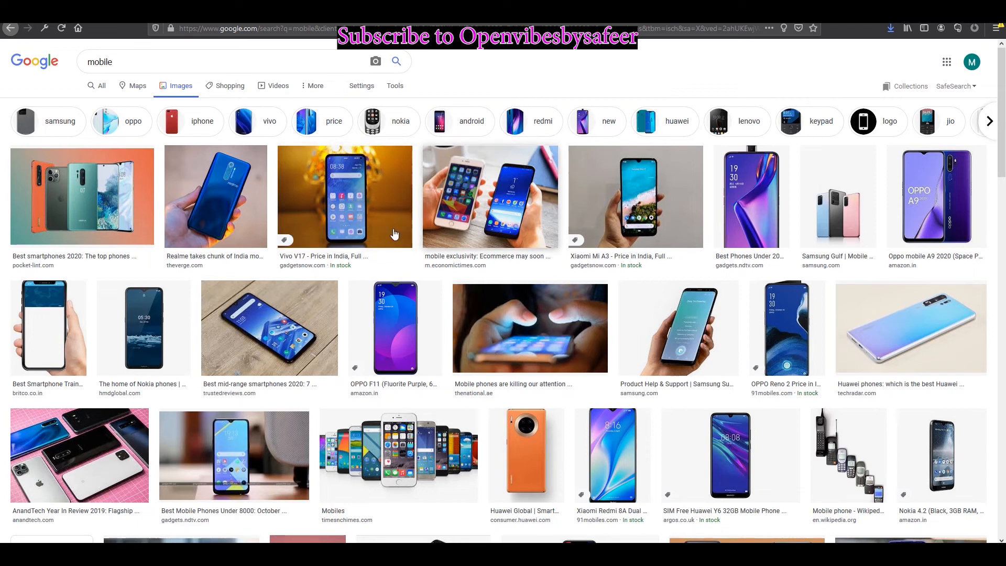
Step: Save the Nokia phone image, then bring up save options for the blue Realme image
{"action": "left_click", "coordinate": [155, 324]}
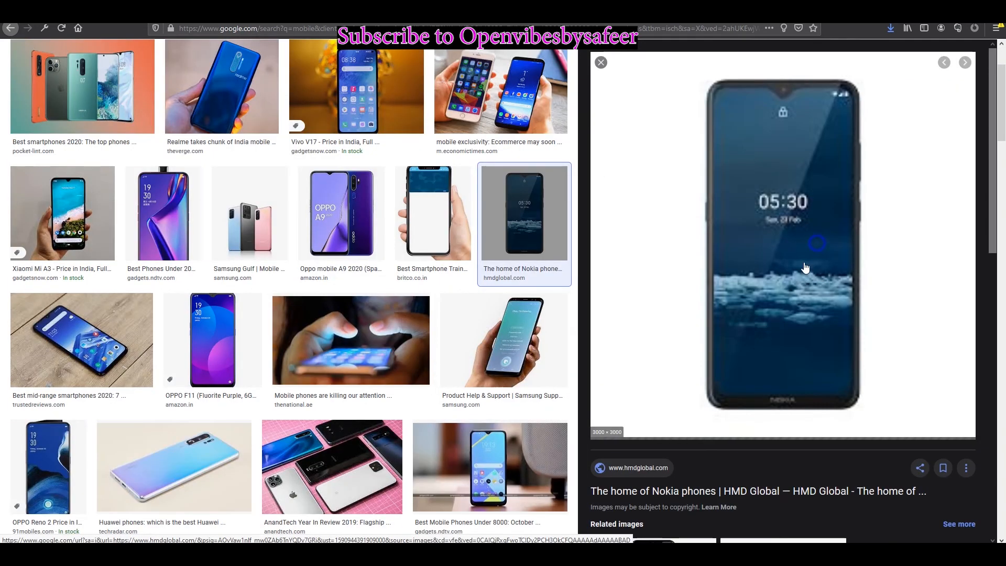
{"action": "right_click", "coordinate": [819, 245]}
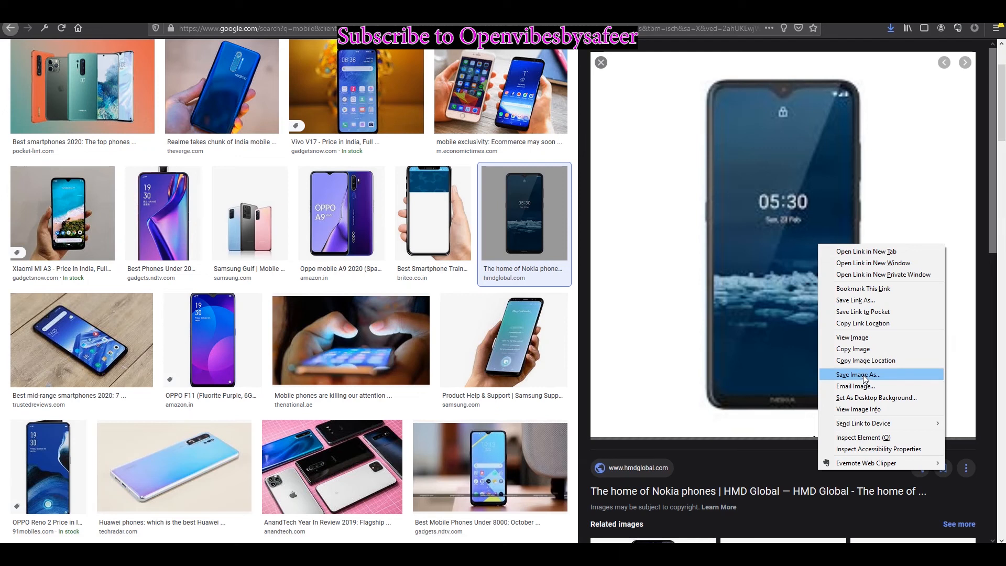
{"action": "left_click", "coordinate": [865, 377]}
{"action": "left_click", "coordinate": [212, 119]}
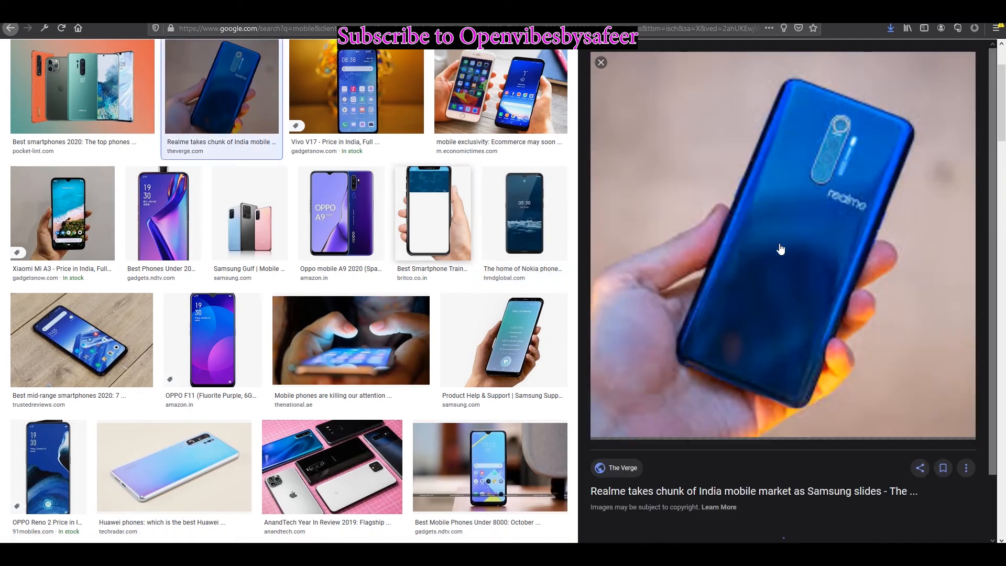
{"action": "right_click", "coordinate": [813, 227]}
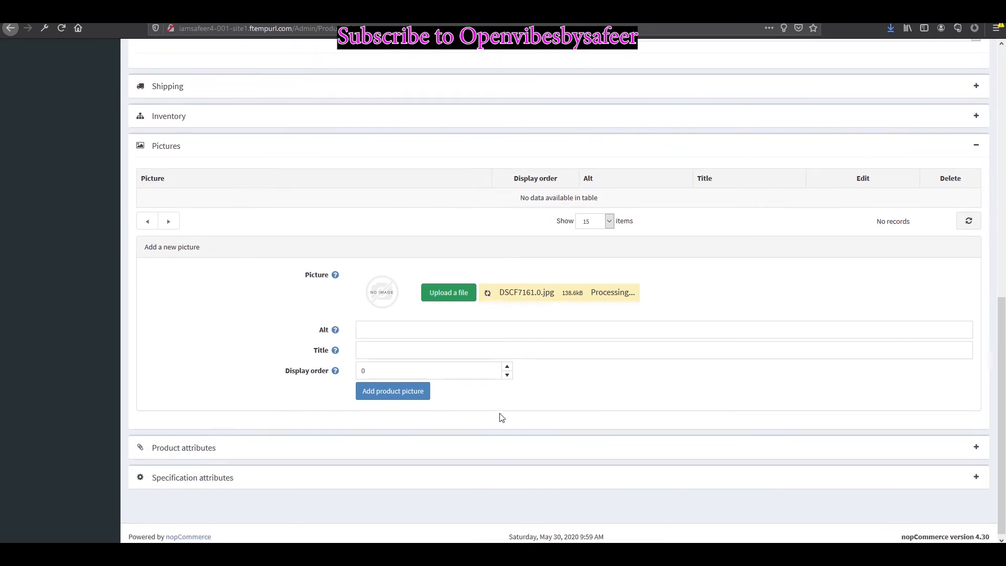
Step: Add the uploaded blue phone photo to Sample1's pictures with display order 1
{"action": "scroll", "coordinate": [502, 418], "scroll_direction": "up", "scroll_amount": 1}
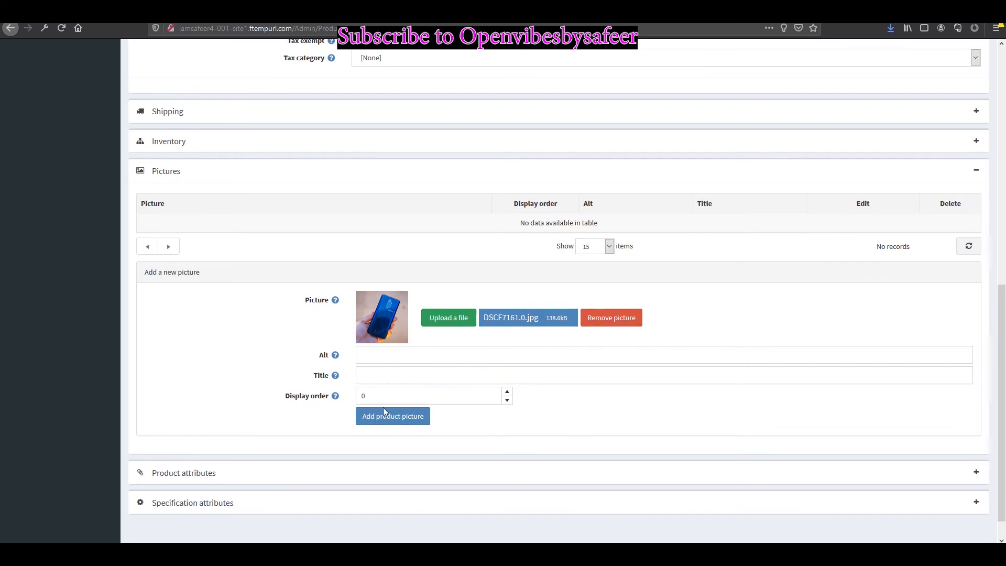
{"action": "left_click", "coordinate": [393, 417]}
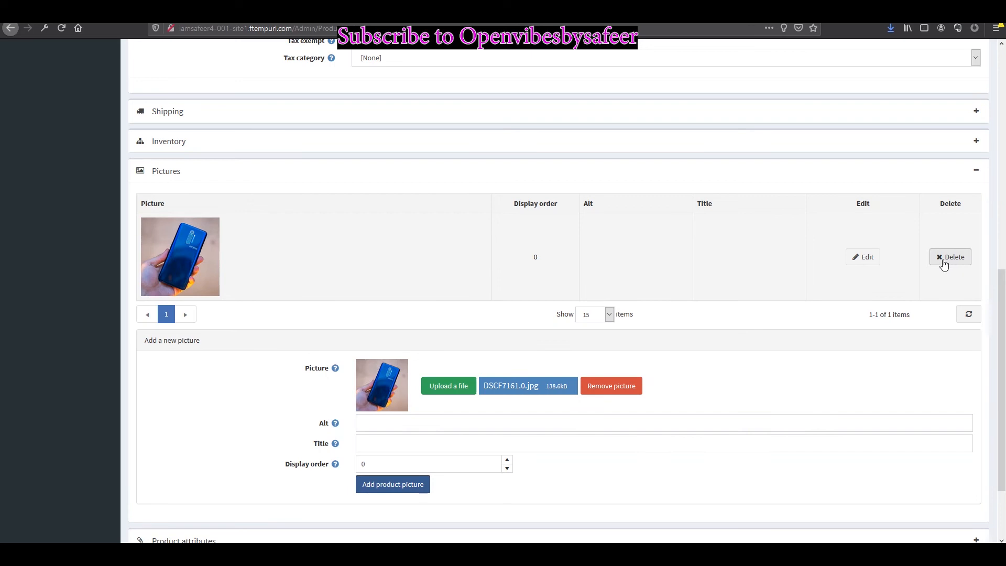
{"action": "left_click", "coordinate": [863, 257]}
{"action": "left_click", "coordinate": [513, 256]}
{"action": "type", "text": "1"}
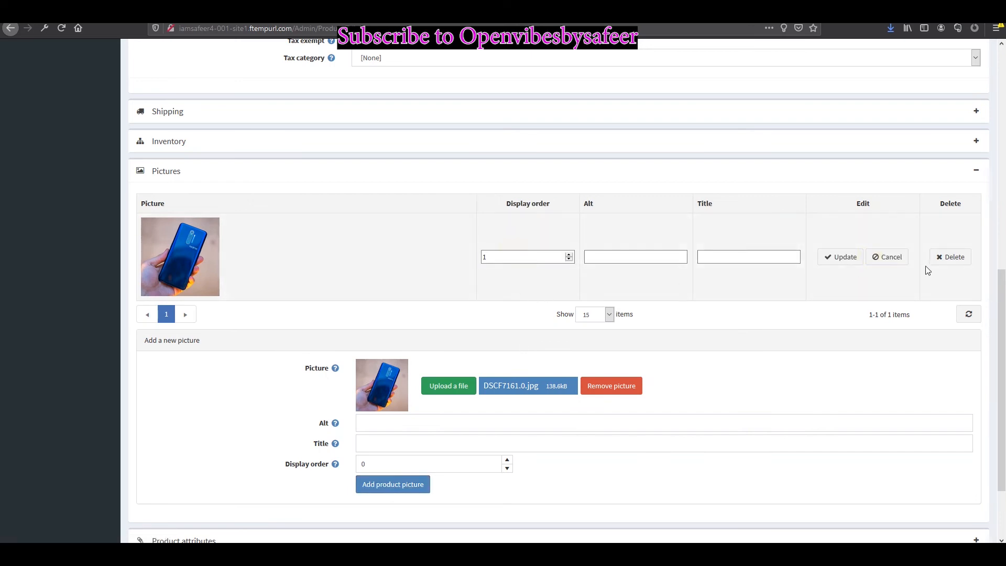
{"action": "left_click", "coordinate": [855, 258]}
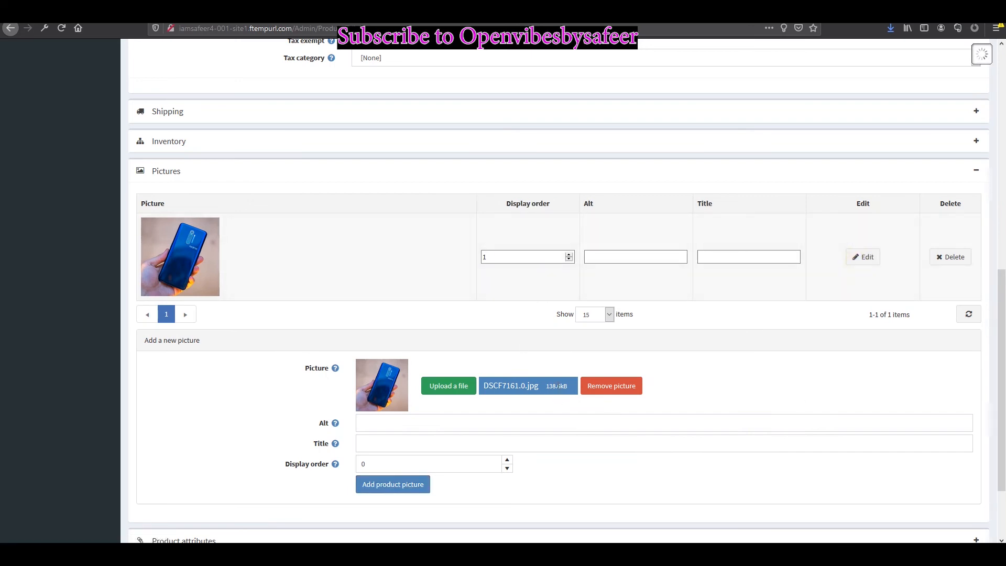
{"action": "scroll", "coordinate": [613, 215], "scroll_direction": "up", "scroll_amount": 10}
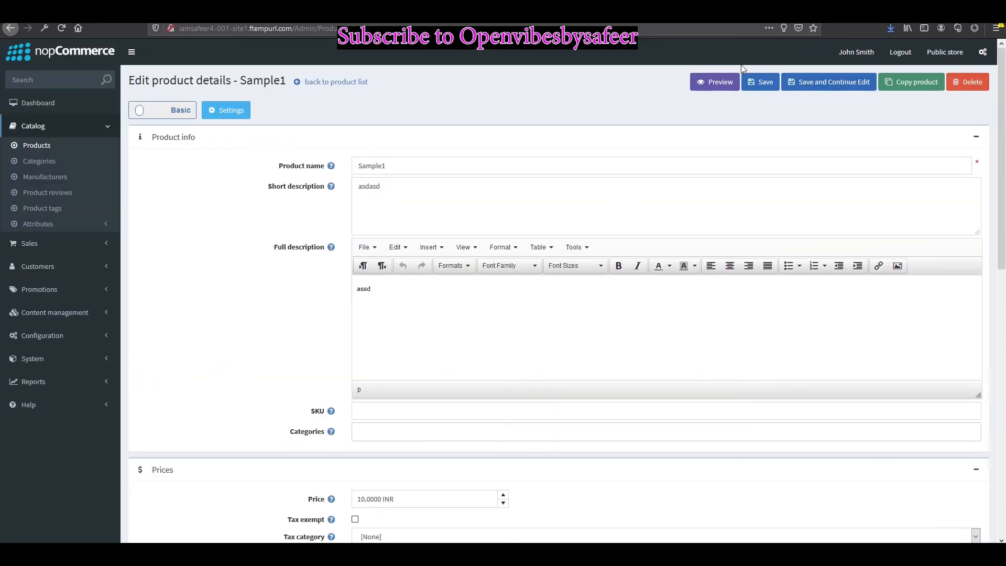
{"action": "left_click", "coordinate": [720, 84]}
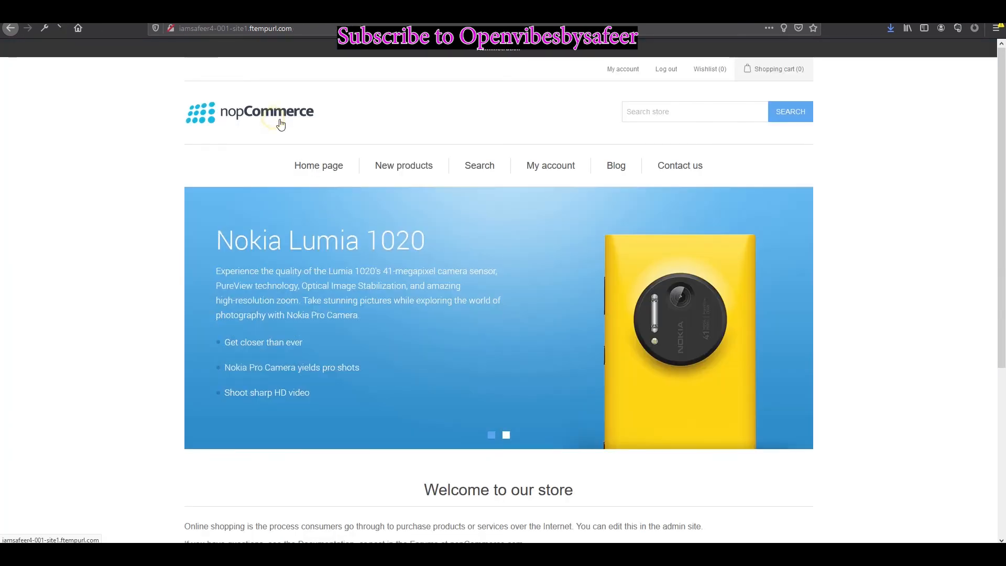
{"action": "scroll", "coordinate": [519, 256], "scroll_direction": "down", "scroll_amount": 3}
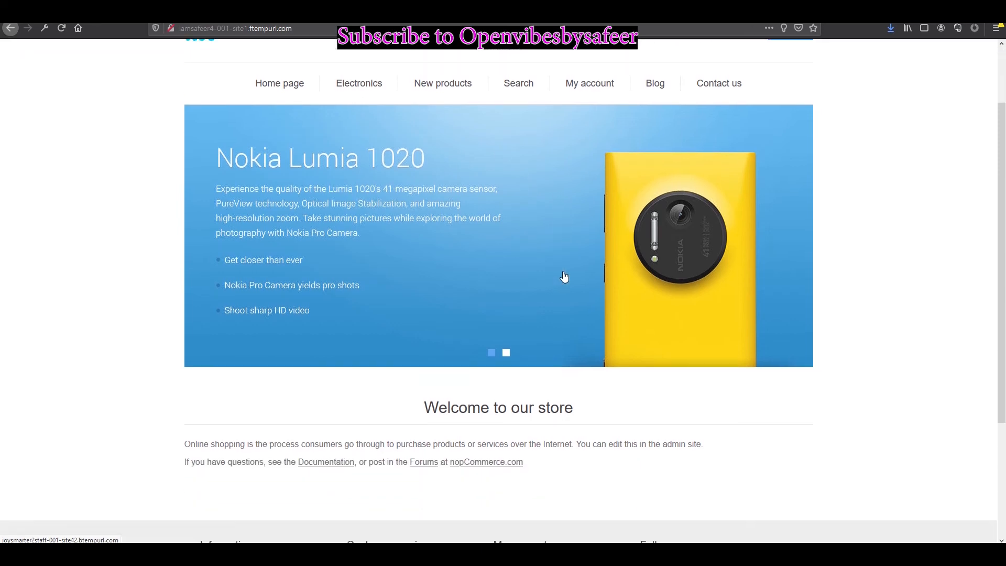
{"action": "scroll", "coordinate": [470, 252], "scroll_direction": "up", "scroll_amount": 3}
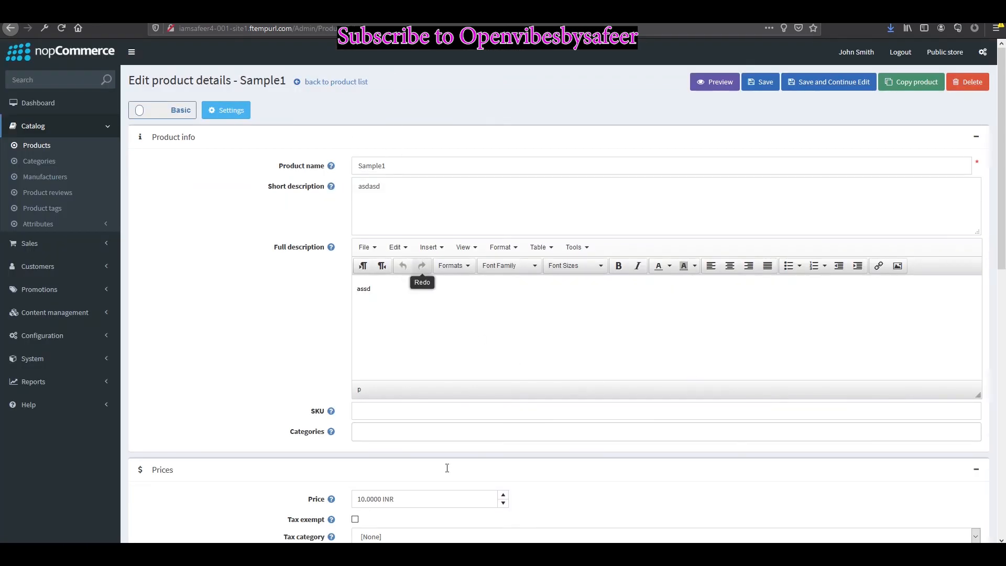
Step: Assign Sample1 to the Electronics category and save the product
{"action": "scroll", "coordinate": [399, 340], "scroll_direction": "down", "scroll_amount": 3}
{"action": "left_click", "coordinate": [368, 274]}
{"action": "left_click", "coordinate": [377, 289]}
{"action": "scroll", "coordinate": [804, 153], "scroll_direction": "up", "scroll_amount": 3}
{"action": "left_click", "coordinate": [761, 82]}
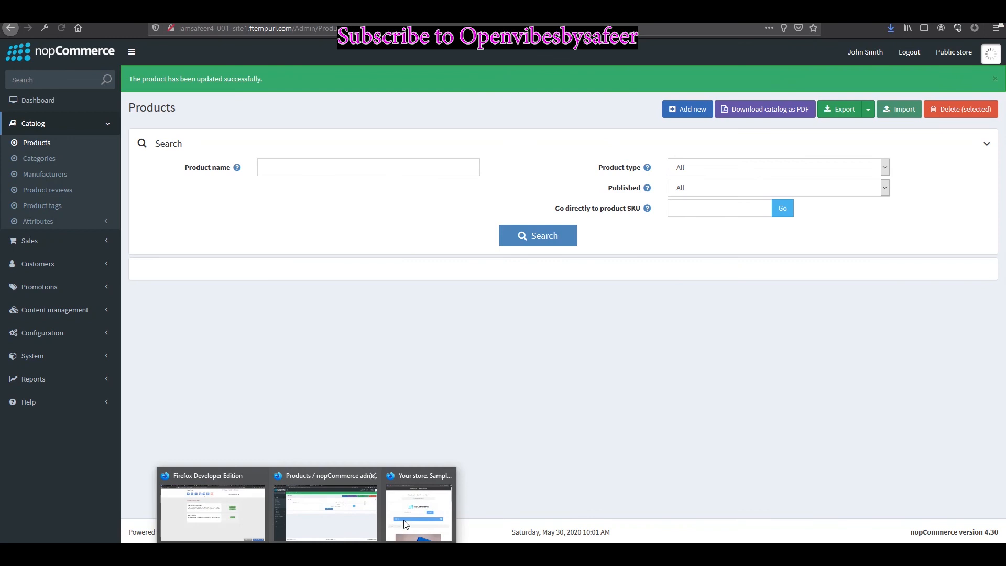
Step: Check the Sample1 store preview, then reload the storefront Electronics page to confirm it's listed
{"action": "left_click", "coordinate": [417, 506]}
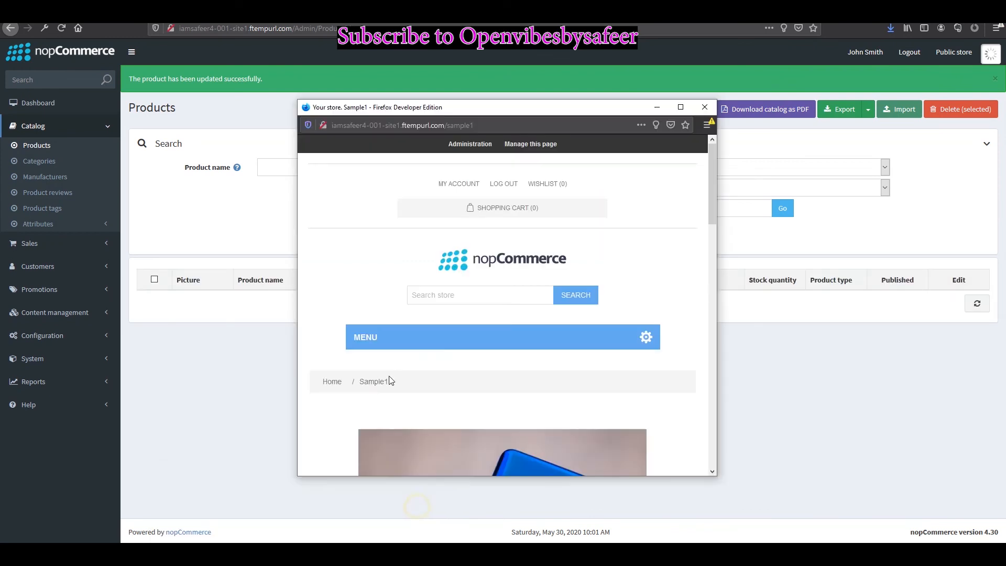
{"action": "scroll", "coordinate": [586, 279], "scroll_direction": "down", "scroll_amount": 10}
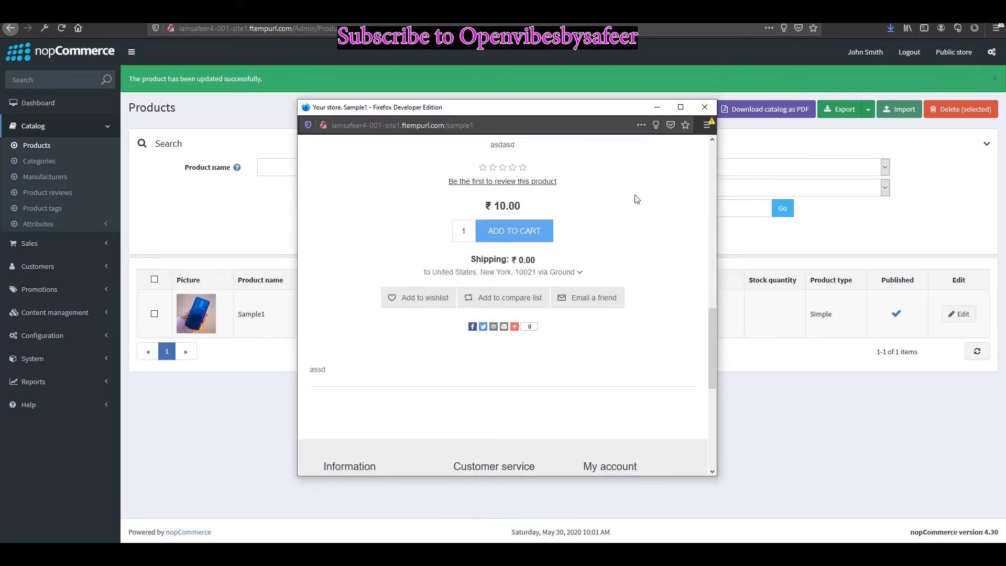
{"action": "scroll", "coordinate": [644, 189], "scroll_direction": "up", "scroll_amount": 4}
{"action": "left_click", "coordinate": [703, 108]}
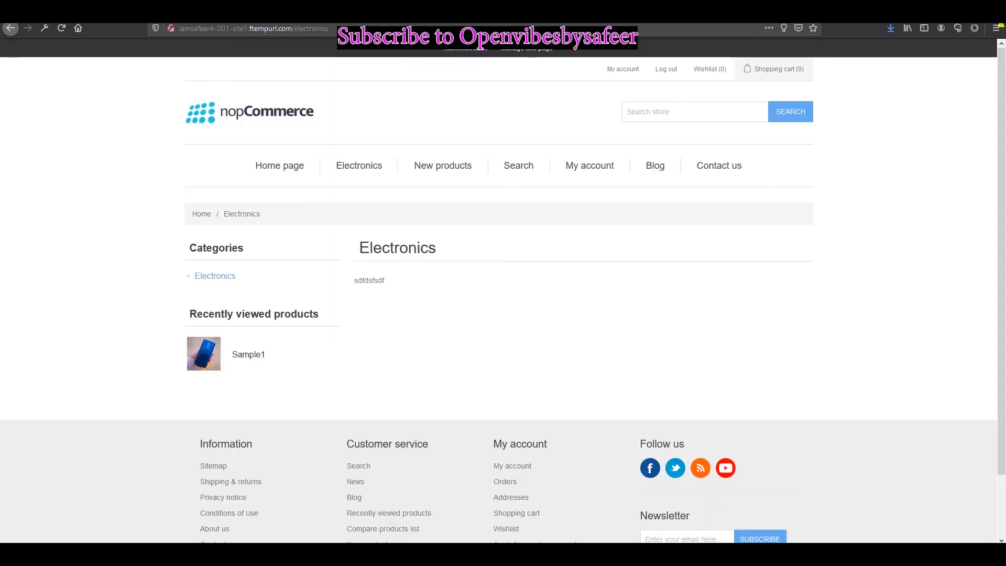
{"action": "left_click", "coordinate": [63, 30]}
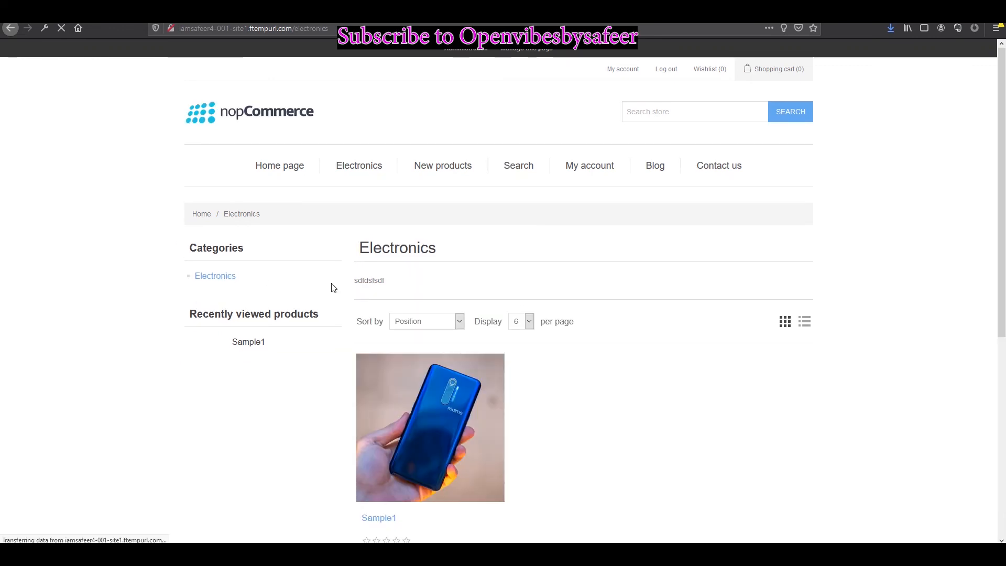
{"action": "scroll", "coordinate": [568, 435], "scroll_direction": "down", "scroll_amount": 3}
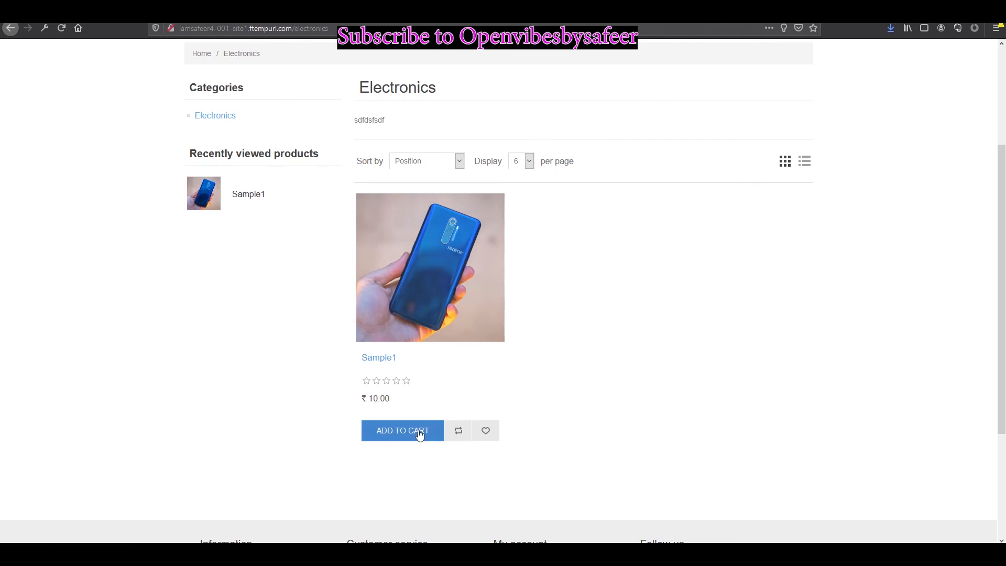
{"action": "scroll", "coordinate": [629, 341], "scroll_direction": "up", "scroll_amount": 3}
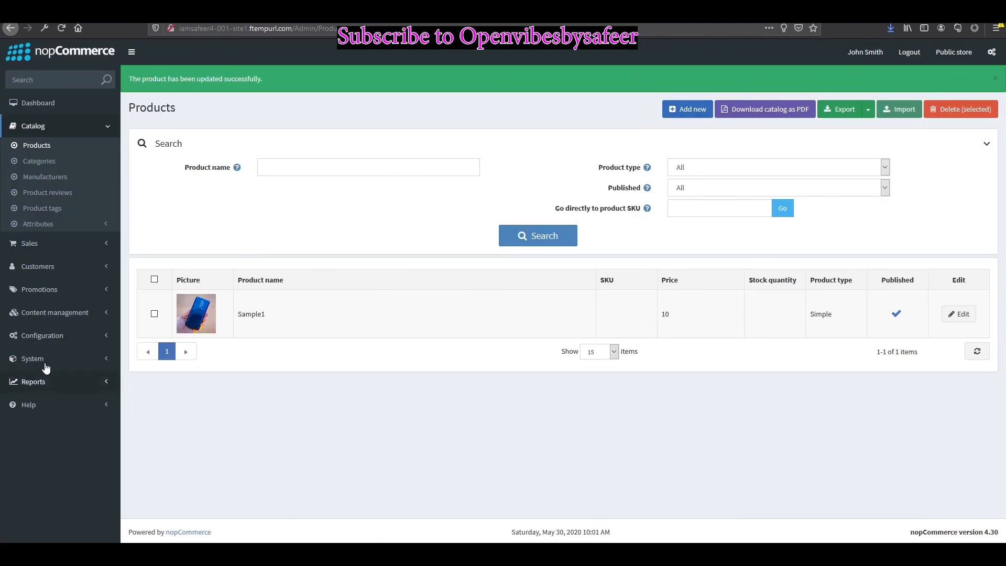
Step: Go to Configuration > Payment methods in the admin sidebar
{"action": "left_click", "coordinate": [45, 360]}
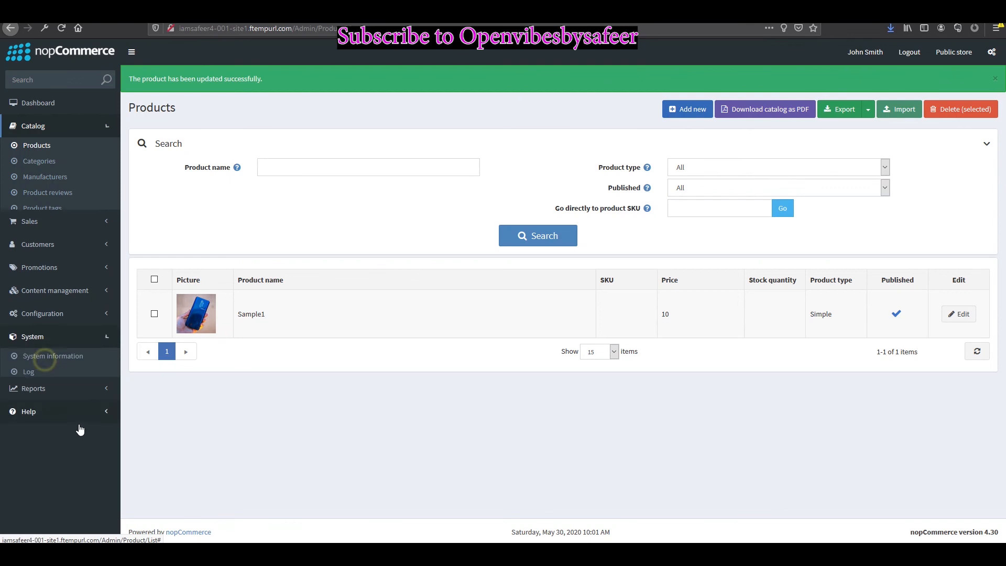
{"action": "left_click", "coordinate": [65, 242]}
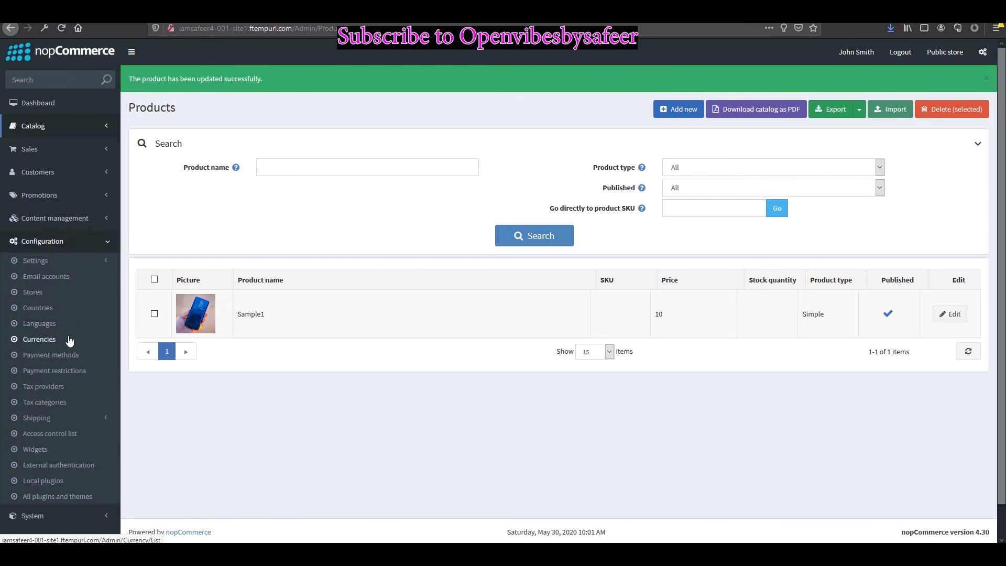
{"action": "left_click", "coordinate": [83, 416]}
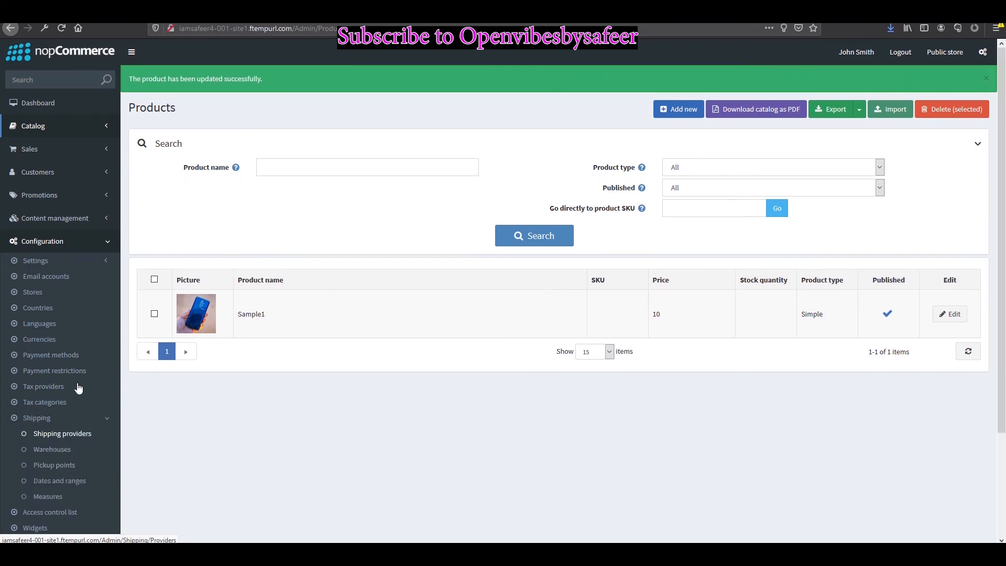
{"action": "left_click", "coordinate": [64, 356]}
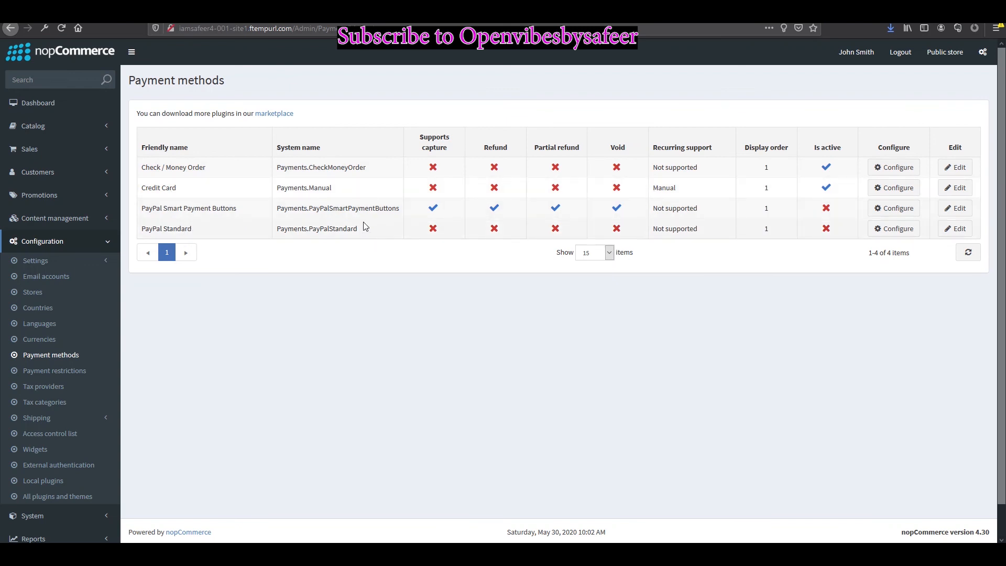
{"action": "left_click", "coordinate": [894, 189]}
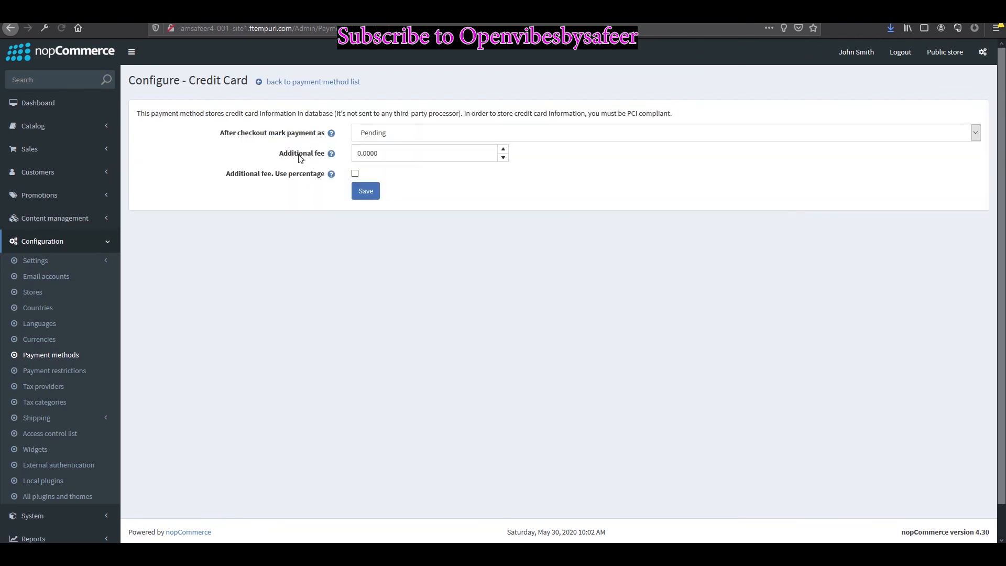
{"action": "left_click", "coordinate": [20, 32]}
{"action": "right_click", "coordinate": [276, 222]}
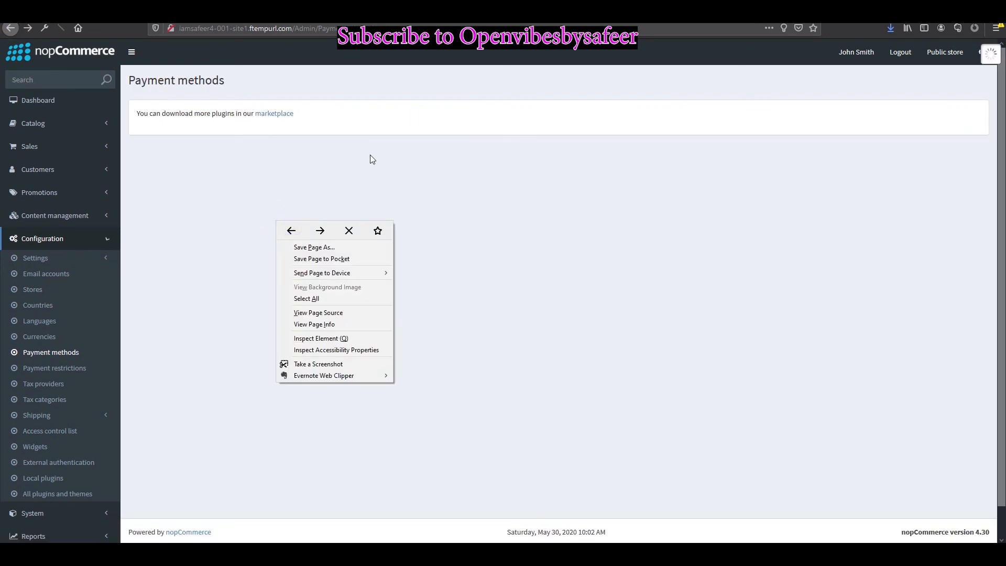
{"action": "left_click", "coordinate": [290, 128]}
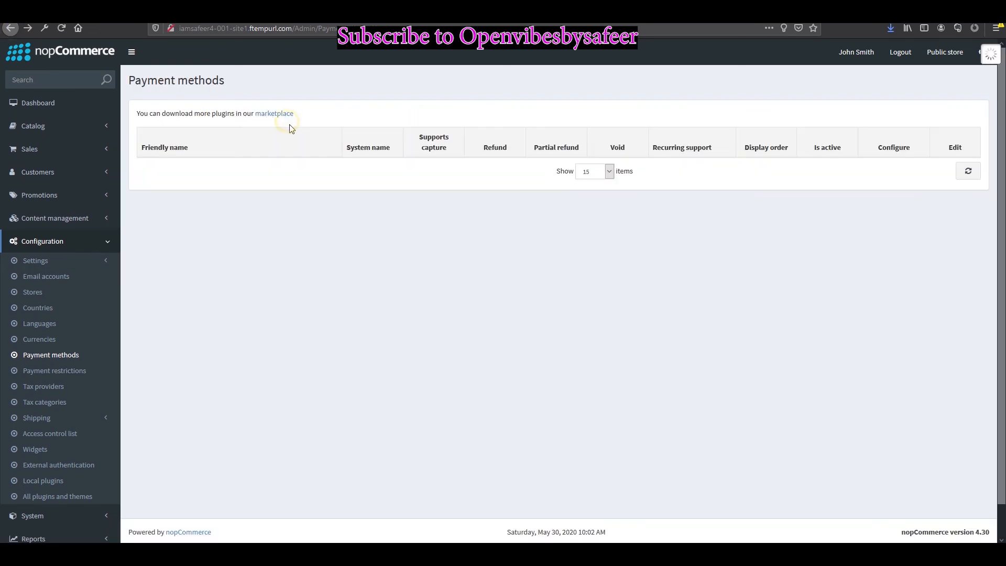
{"action": "left_click", "coordinate": [288, 112]}
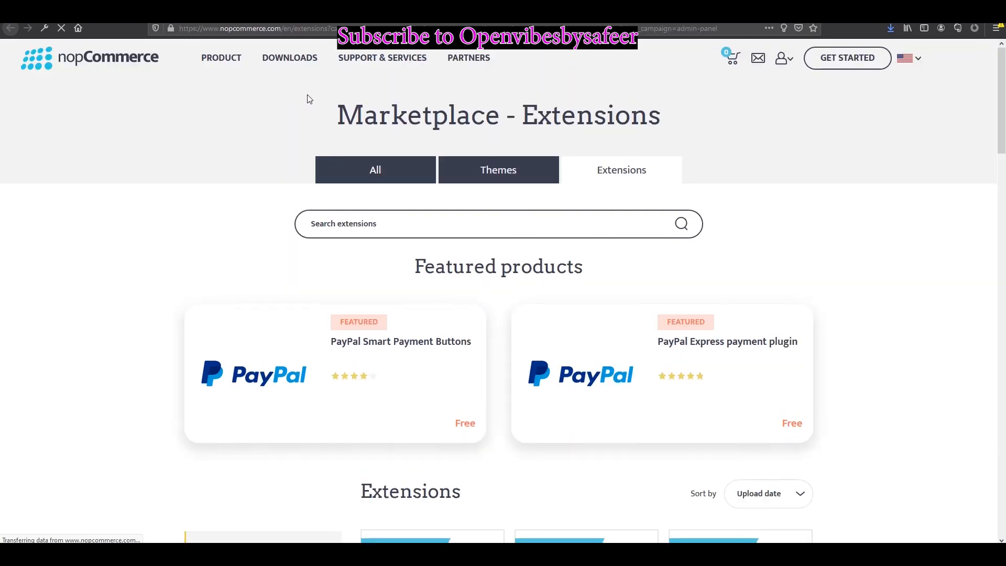
{"action": "scroll", "coordinate": [431, 325], "scroll_direction": "down", "scroll_amount": 3}
{"action": "scroll", "coordinate": [645, 373], "scroll_direction": "down", "scroll_amount": 6}
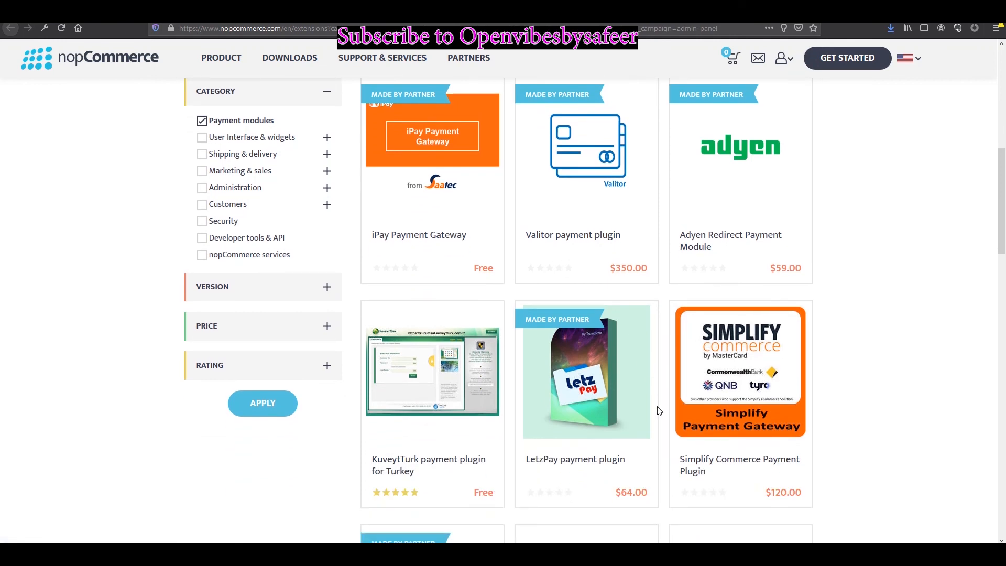
{"action": "scroll", "coordinate": [576, 382], "scroll_direction": "down", "scroll_amount": 2}
{"action": "scroll", "coordinate": [326, 337], "scroll_direction": "down", "scroll_amount": 1}
{"action": "scroll", "coordinate": [326, 337], "scroll_direction": "up", "scroll_amount": 8}
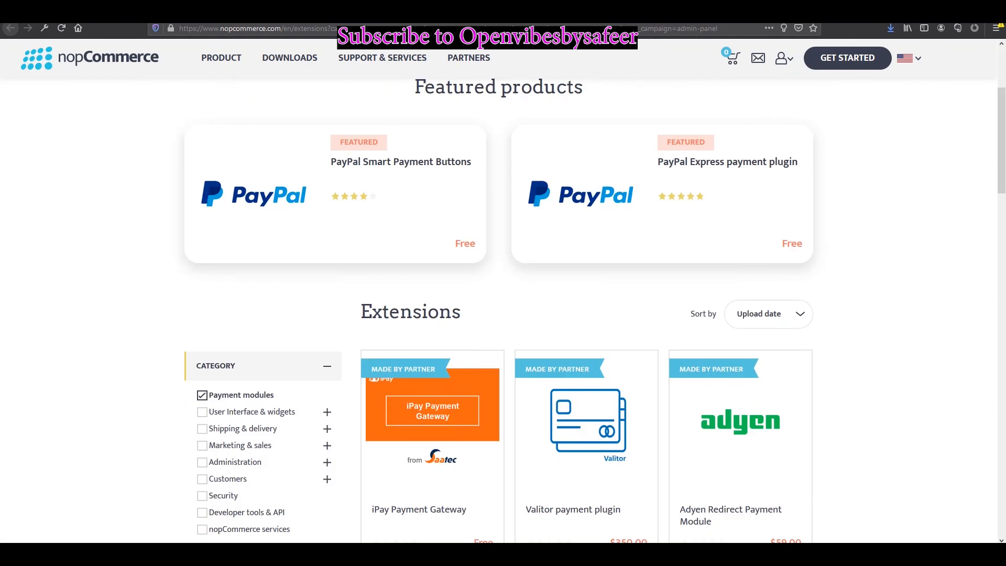
{"action": "left_click", "coordinate": [10, 27]}
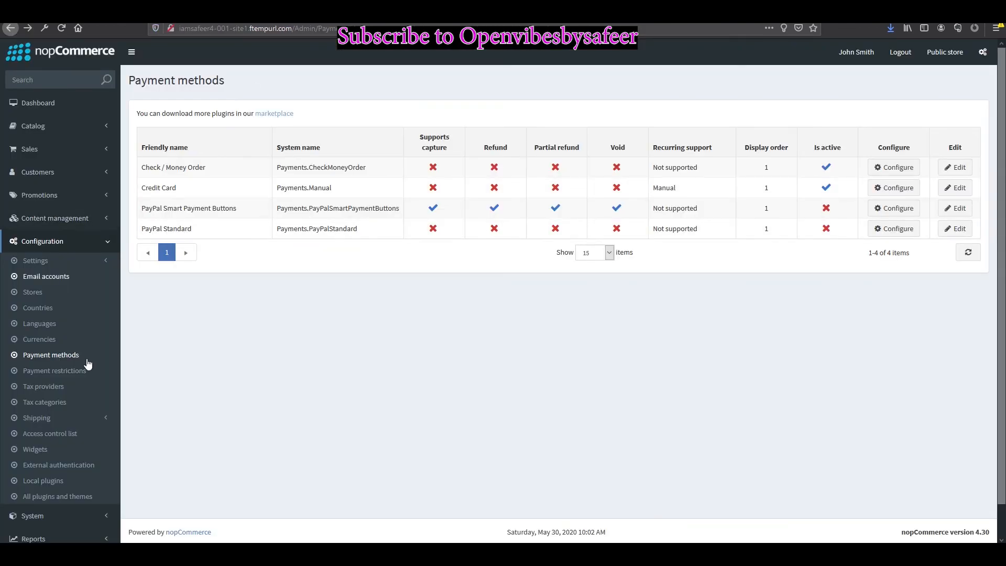
{"action": "left_click", "coordinate": [59, 293]}
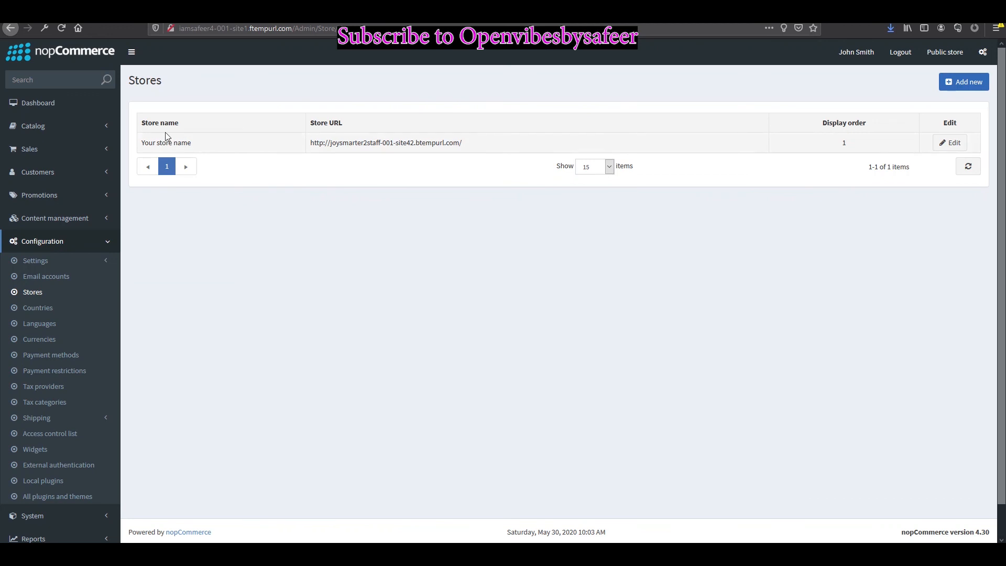
{"action": "left_click", "coordinate": [938, 143]}
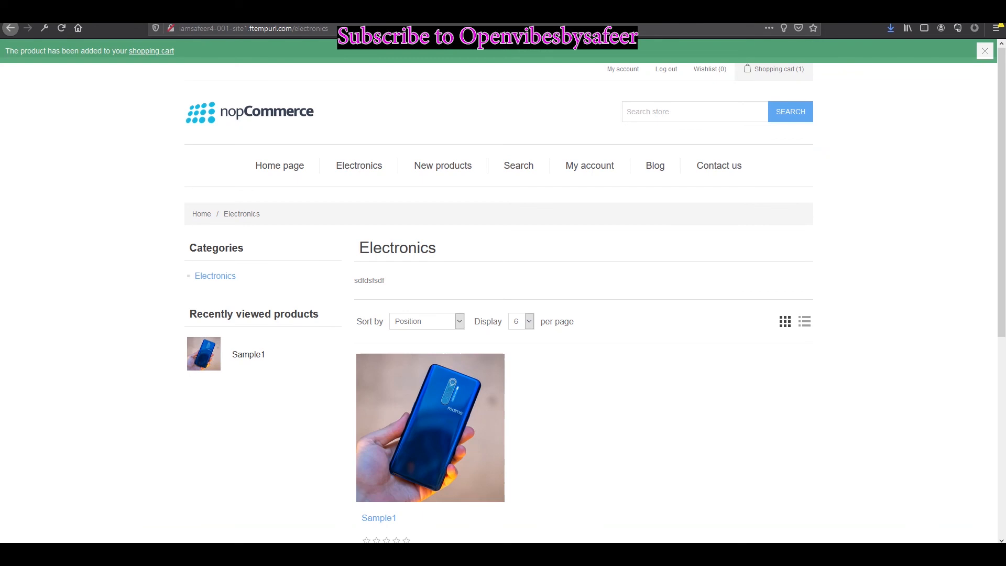
{"action": "left_click", "coordinate": [320, 29]}
{"action": "left_click", "coordinate": [320, 29]}
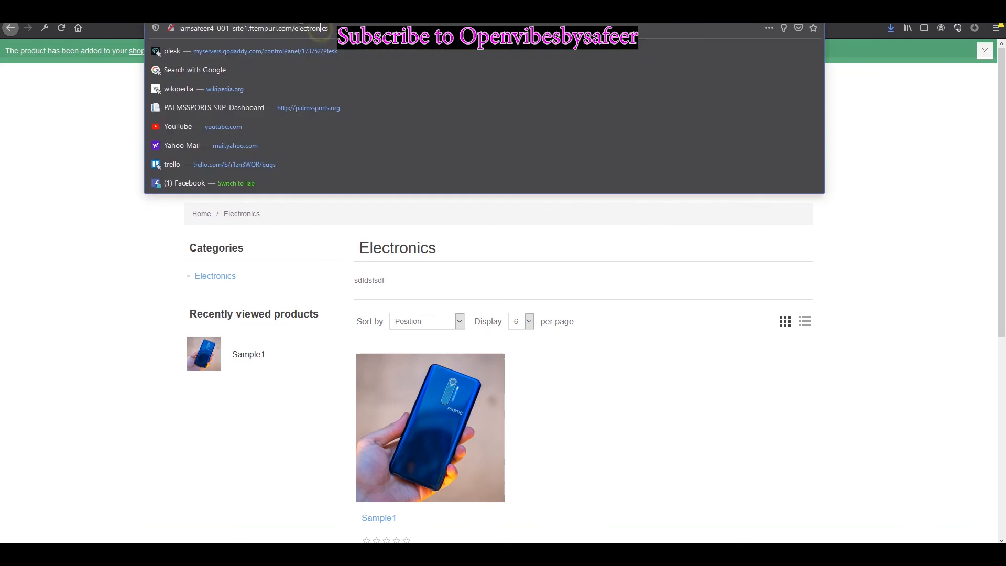
{"action": "left_click_drag", "start_coordinate": [295, 29], "coordinate": [148, 31]}
{"action": "key", "text": "ctrl+c"}
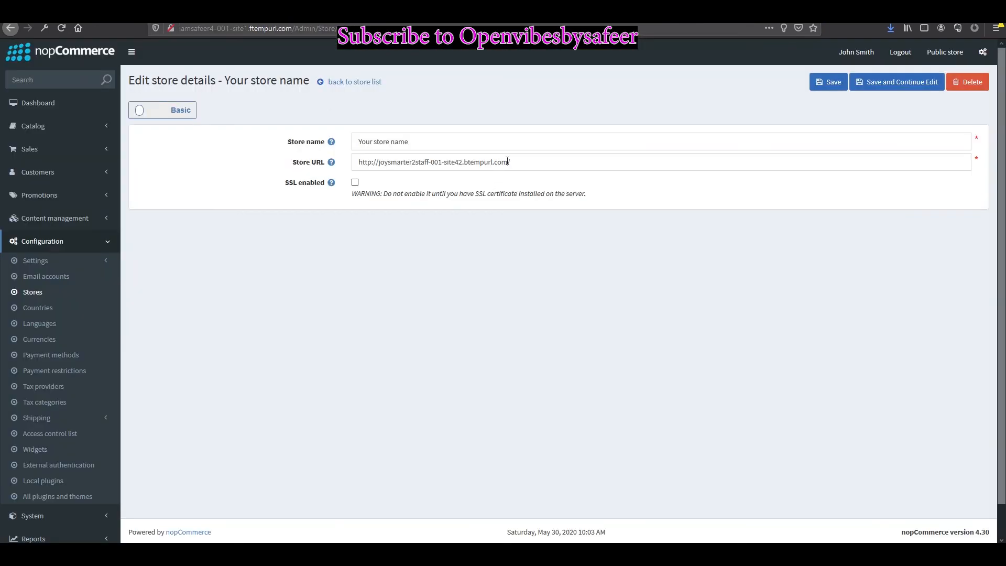
{"action": "left_click_drag", "start_coordinate": [515, 162], "coordinate": [225, 158]}
{"action": "key", "text": "ctrl+v"}
{"action": "left_click", "coordinate": [504, 267]}
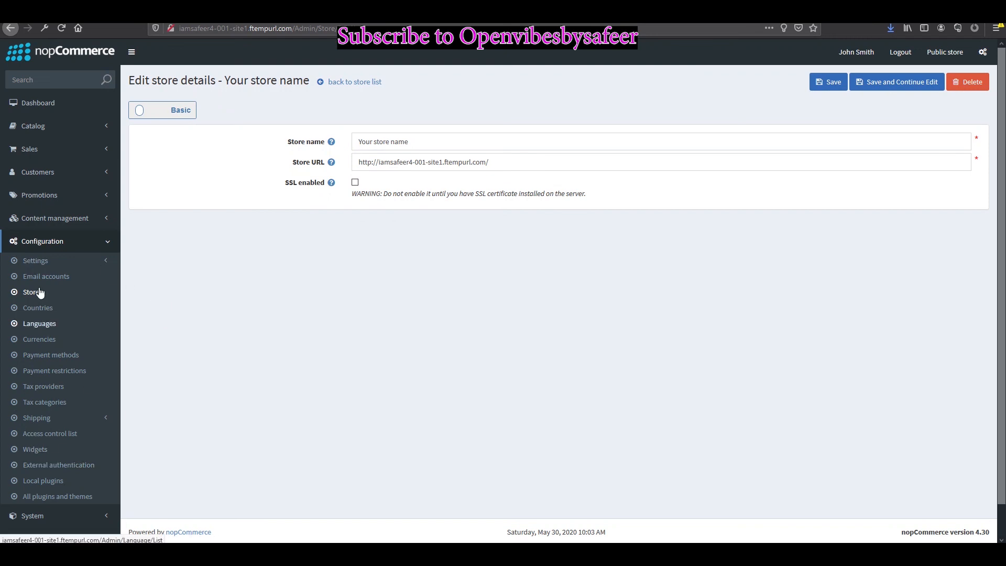
{"action": "left_click", "coordinate": [35, 260]}
{"action": "left_click", "coordinate": [43, 276]}
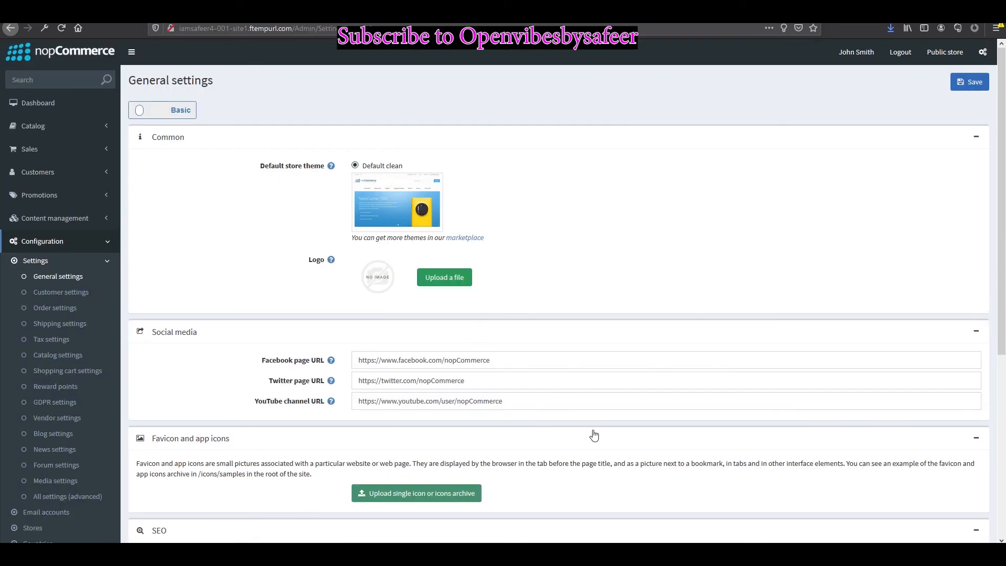
Step: Replace the SEO default page title 'Your store' with 'Safeer Store'
{"action": "left_click", "coordinate": [499, 362]}
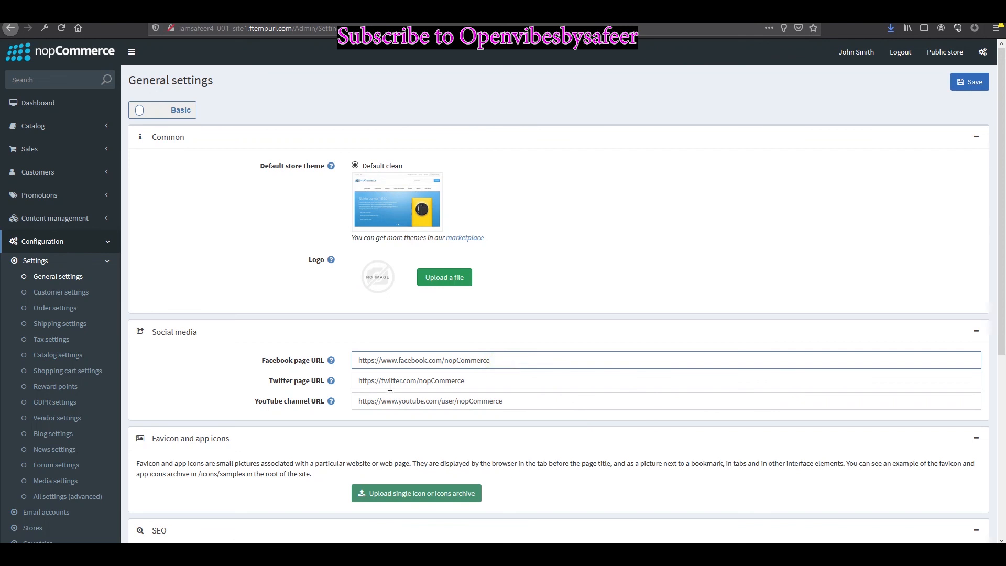
{"action": "scroll", "coordinate": [414, 362], "scroll_direction": "down", "scroll_amount": 1}
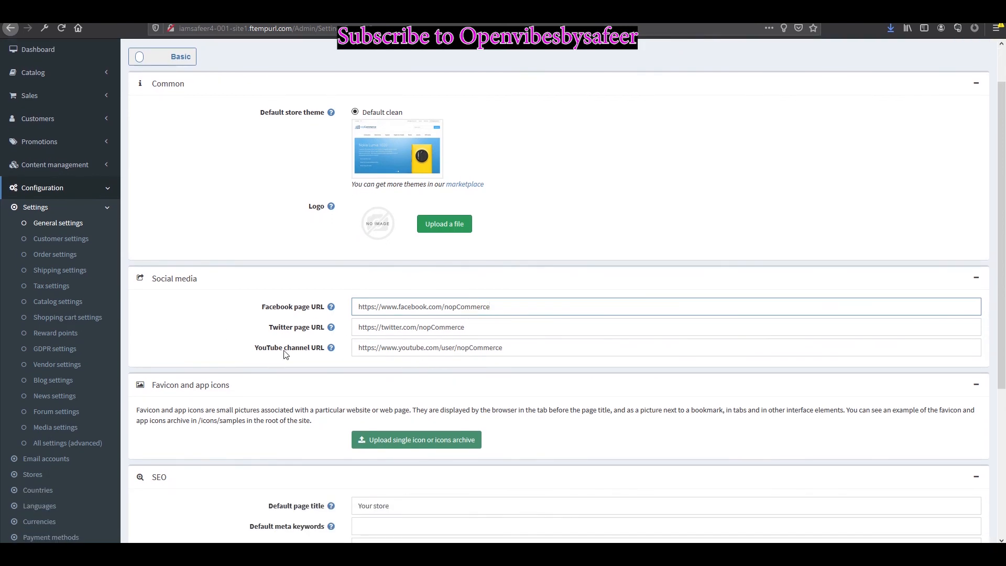
{"action": "scroll", "coordinate": [286, 355], "scroll_direction": "down", "scroll_amount": 2}
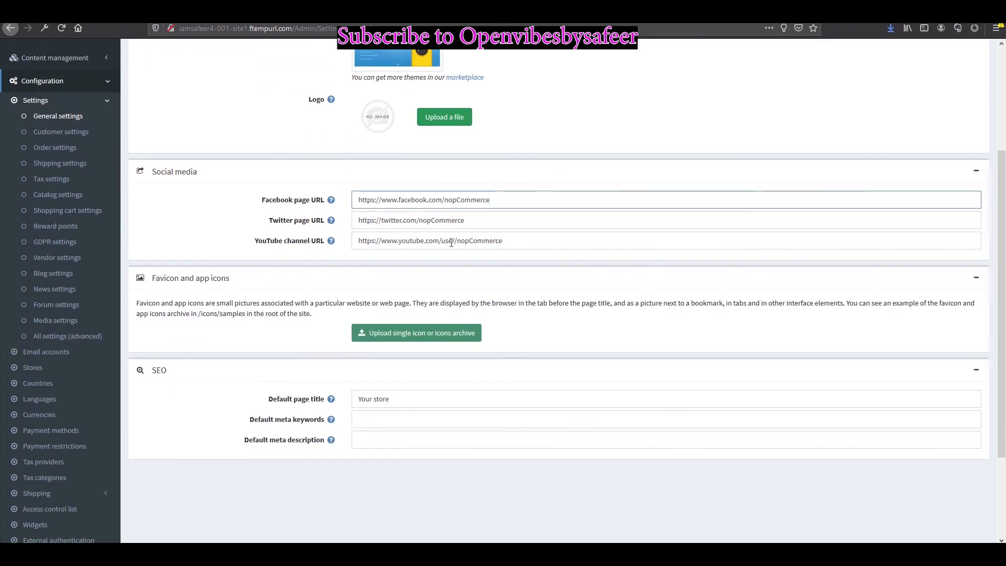
{"action": "scroll", "coordinate": [373, 411], "scroll_direction": "down", "scroll_amount": 1}
{"action": "triple_click", "coordinate": [404, 345]}
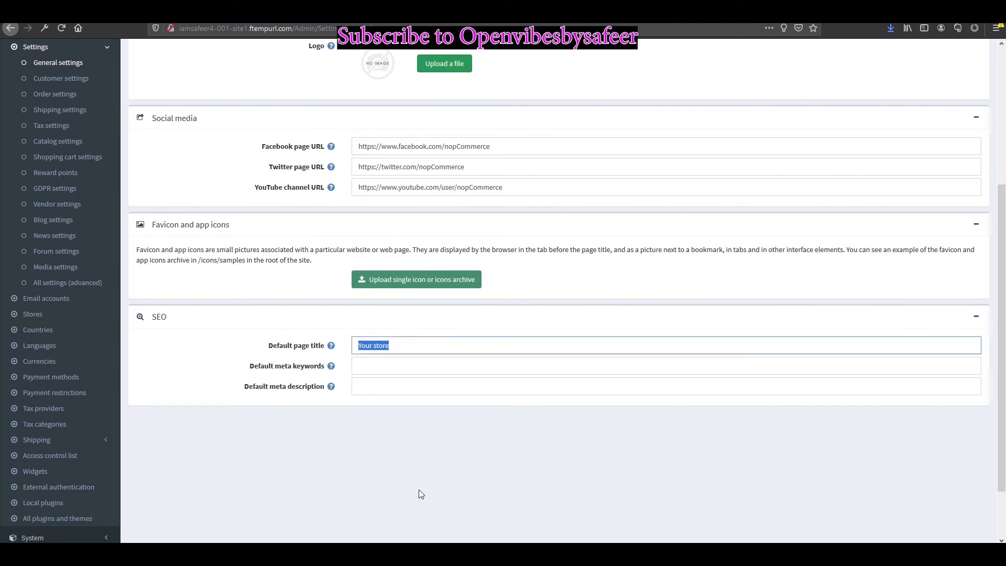
{"action": "key", "text": "BackSpace"}
{"action": "type", "text": "Safeer Store"}
{"action": "left_click", "coordinate": [420, 489]}
Step: Look over the SEO fields below, including the default meta keywords field
{"action": "scroll", "coordinate": [530, 402], "scroll_direction": "down", "scroll_amount": 1}
{"action": "scroll", "coordinate": [531, 401], "scroll_direction": "down", "scroll_amount": 2}
{"action": "left_click", "coordinate": [365, 279]}
{"action": "left_click", "coordinate": [359, 298]}
{"action": "scroll", "coordinate": [335, 336], "scroll_direction": "up", "scroll_amount": 3}
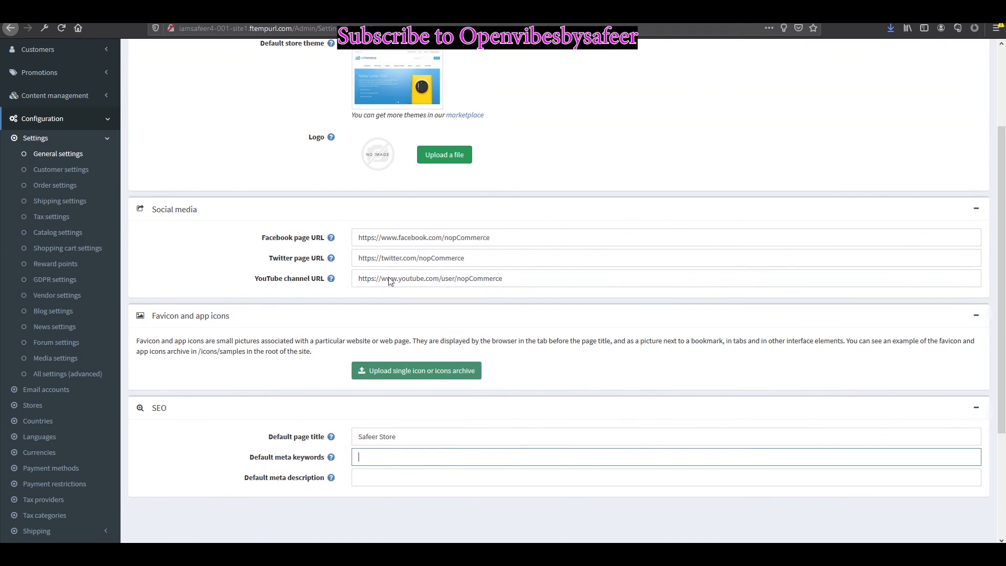
{"action": "scroll", "coordinate": [398, 283], "scroll_direction": "up", "scroll_amount": 3}
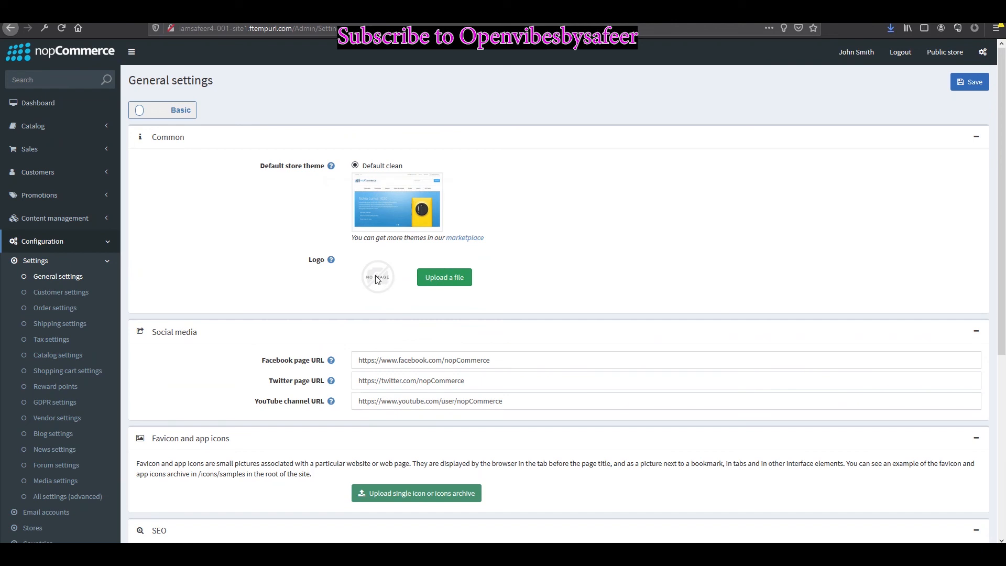
Step: Use DSCF7161.0.jpg as the store logo, switch to Advanced, and save the general settings
{"action": "left_click", "coordinate": [461, 278]}
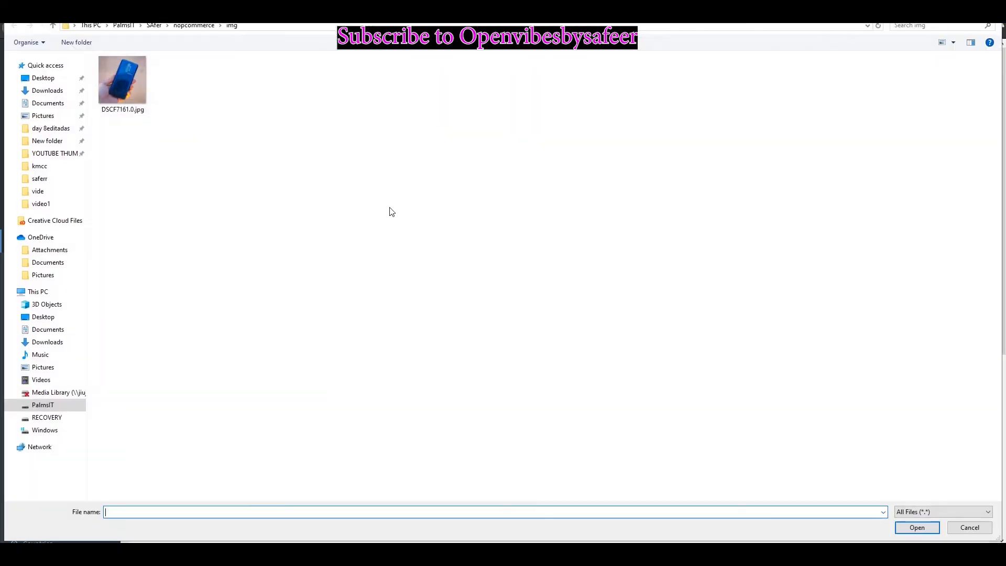
{"action": "double_click", "coordinate": [143, 84]}
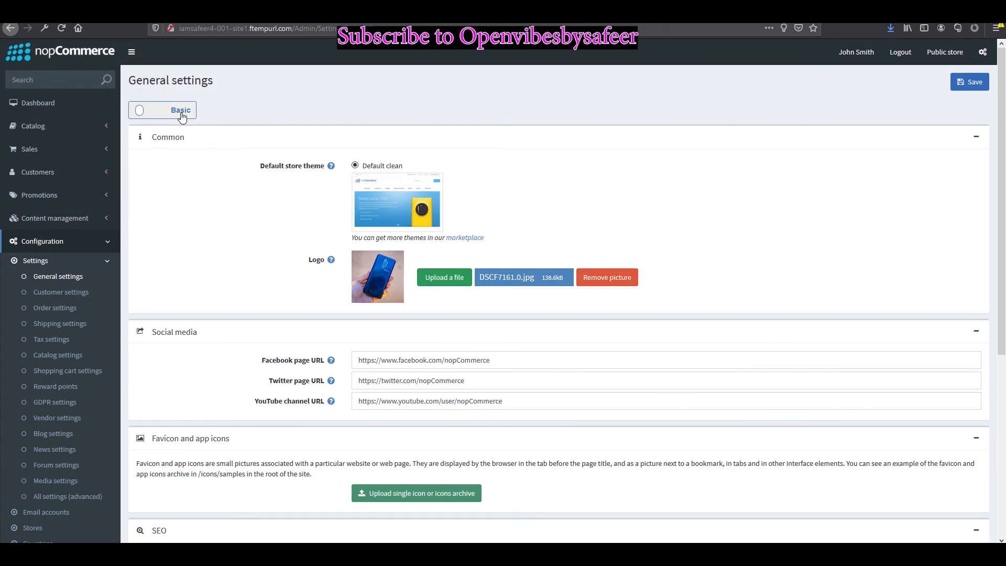
{"action": "left_click", "coordinate": [153, 111]}
{"action": "scroll", "coordinate": [376, 258], "scroll_direction": "down", "scroll_amount": 2}
{"action": "scroll", "coordinate": [376, 258], "scroll_direction": "down", "scroll_amount": 10}
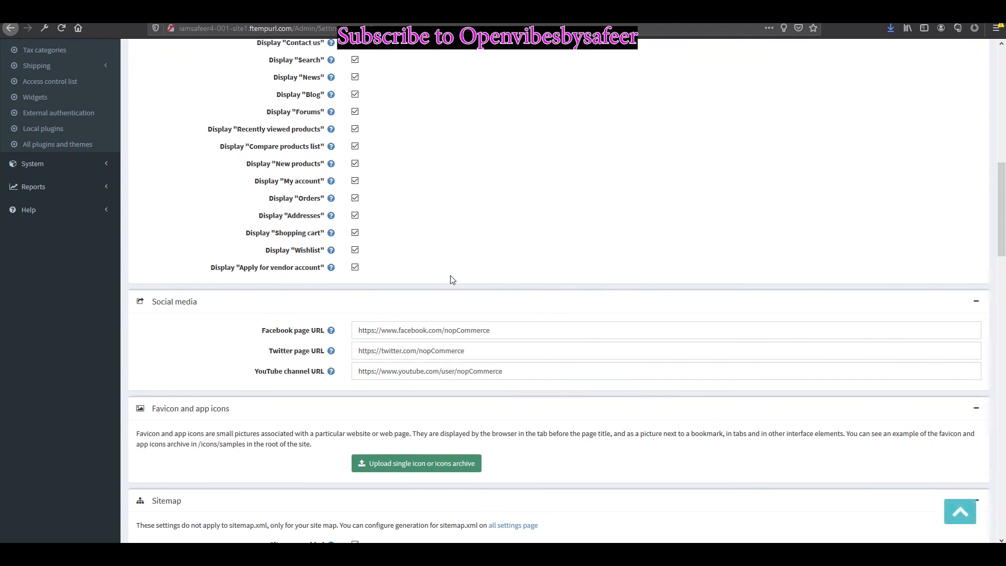
{"action": "scroll", "coordinate": [440, 279], "scroll_direction": "down", "scroll_amount": 5}
{"action": "scroll", "coordinate": [449, 285], "scroll_direction": "up", "scroll_amount": 6}
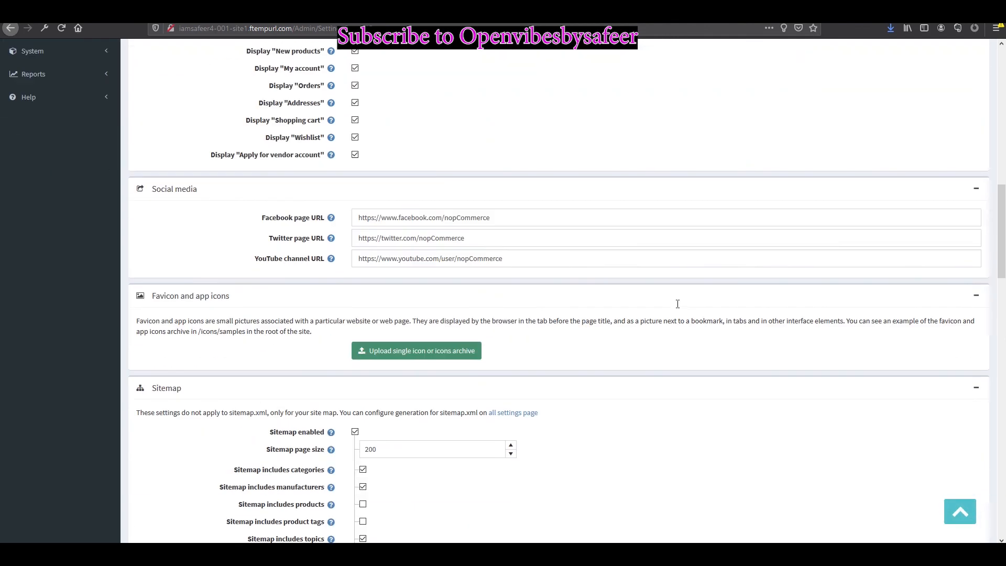
{"action": "left_click_drag", "start_coordinate": [999, 163], "coordinate": [991, 52]}
{"action": "left_click", "coordinate": [963, 84]}
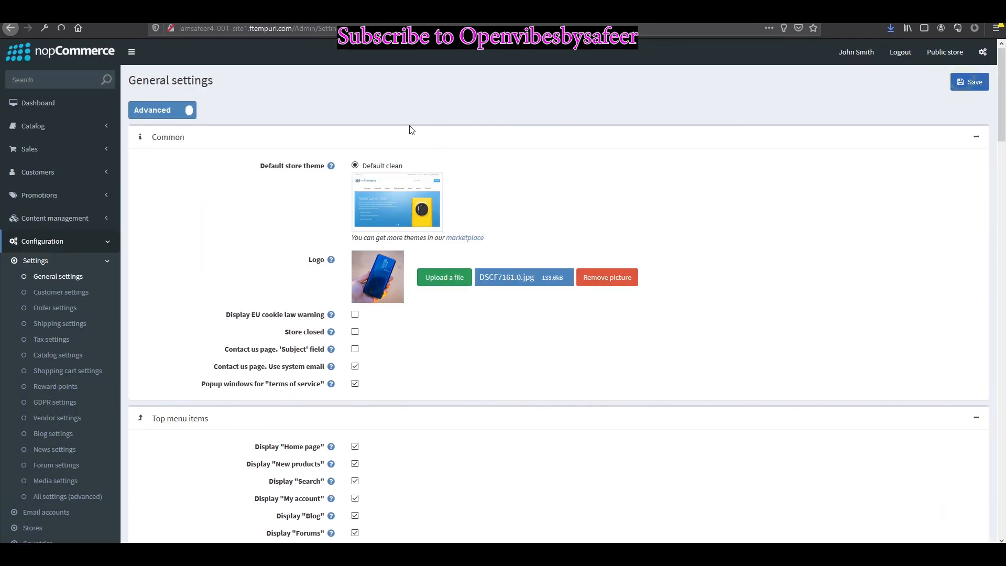